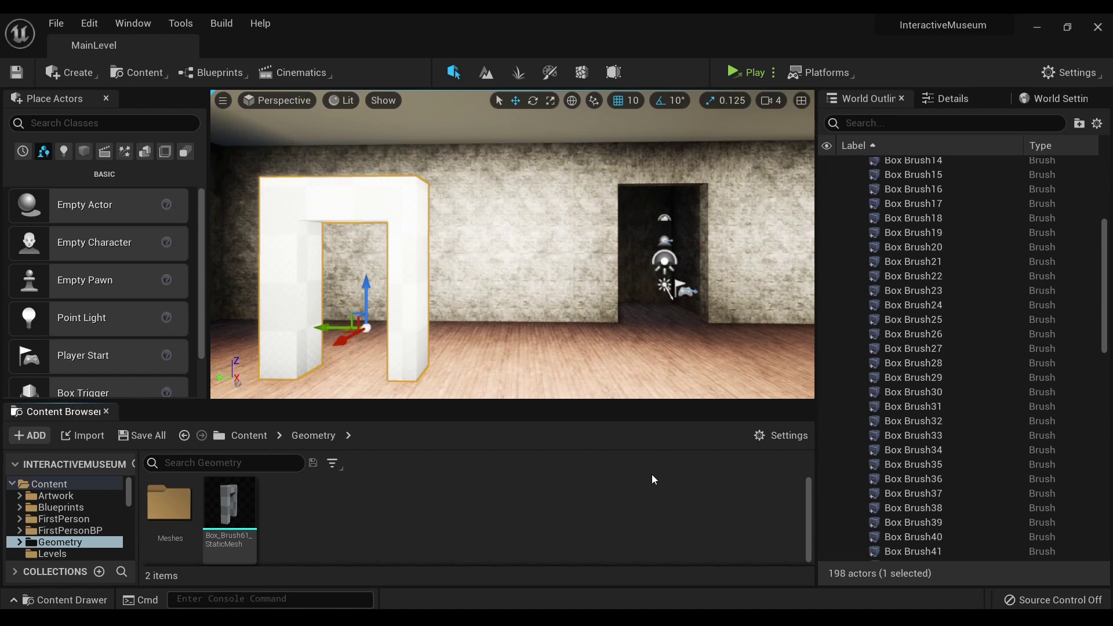
# Inspect the individual box brushes that make up the wall around the dark doorway and find them in the outliner.
pyautogui.moveTo(696, 272)
pyautogui.mouseDown(button='right')
pyautogui.moveTo(808, 271)
pyautogui.moveTo(705, 270)
pyautogui.mouseUp(button='right')
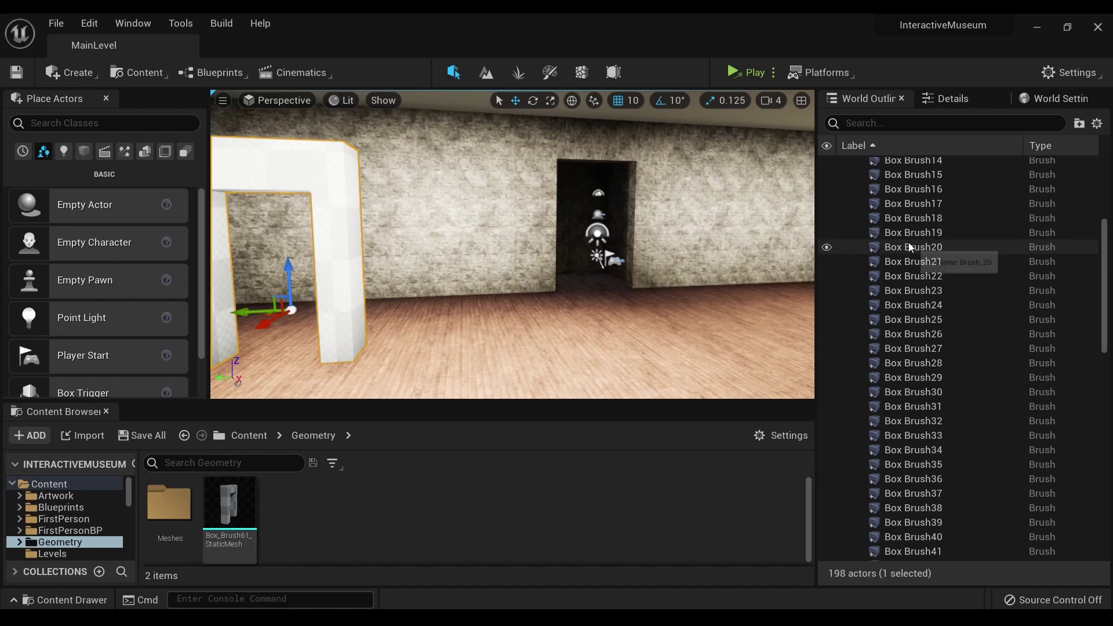
pyautogui.click(893, 354)
pyautogui.scroll(5, 904, 377)
pyautogui.click(698, 248)
pyautogui.click(492, 195)
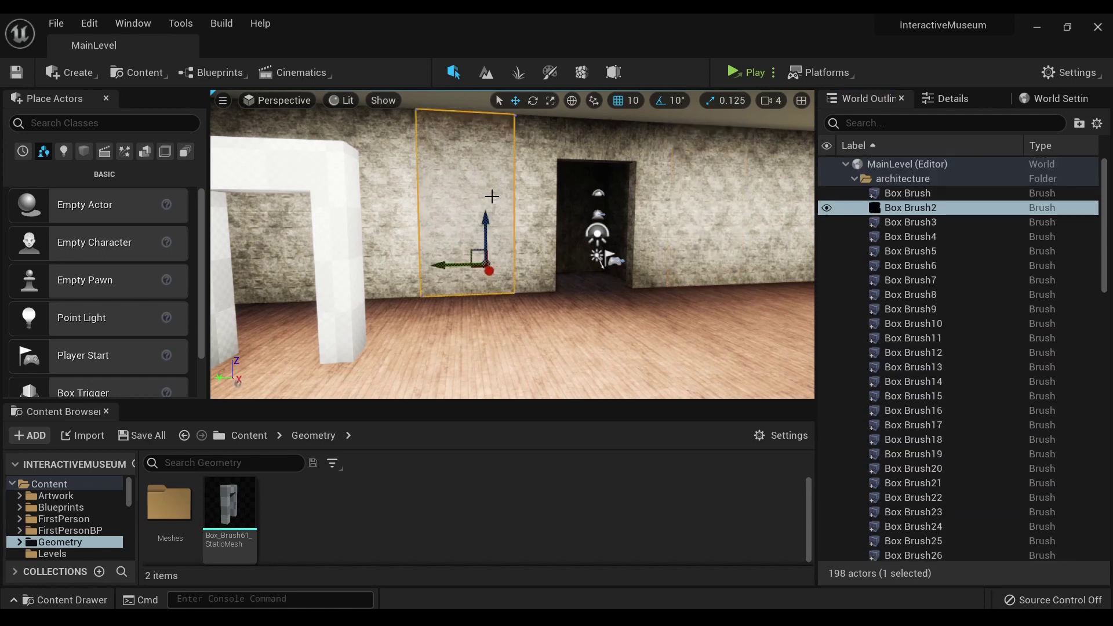
pyautogui.click(548, 197)
pyautogui.scroll(3, 699, 200)
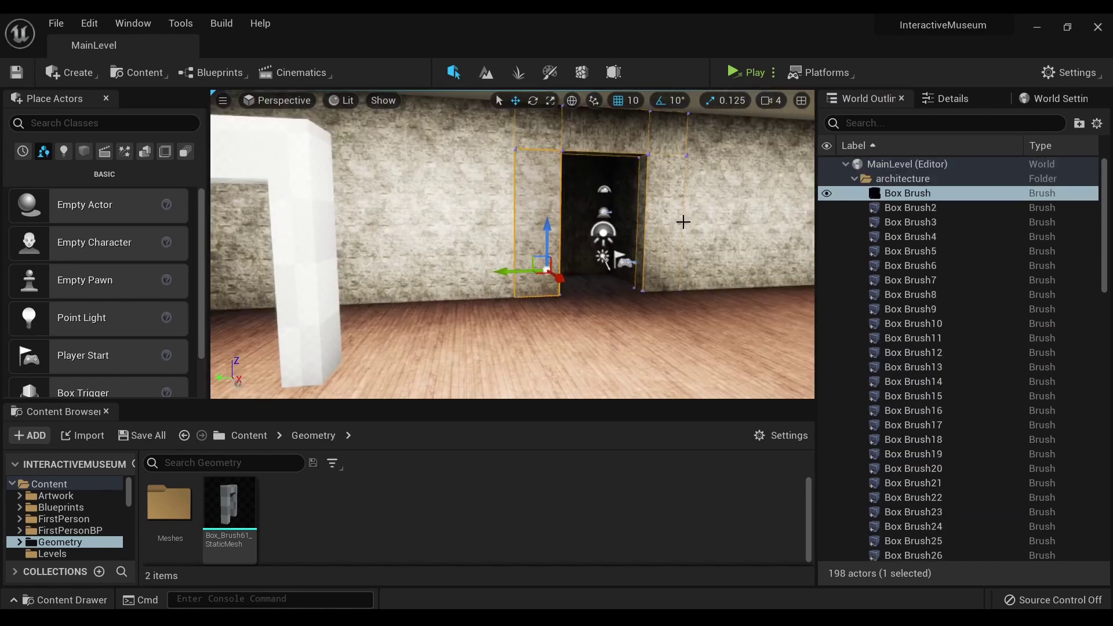
pyautogui.scroll(-4, 682, 222)
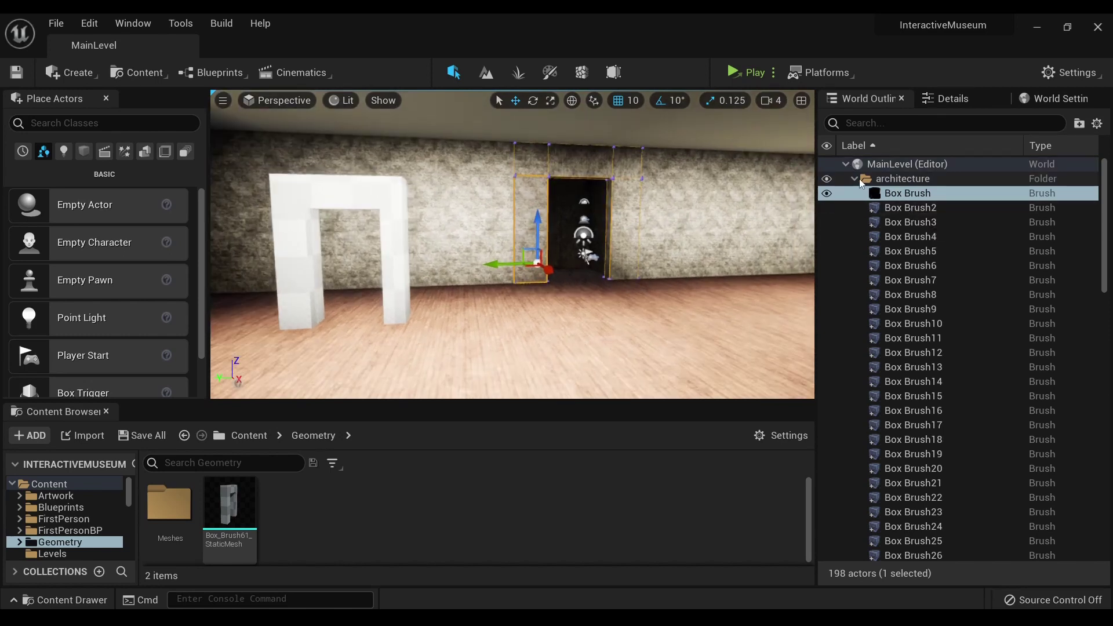
pyautogui.click(846, 164)
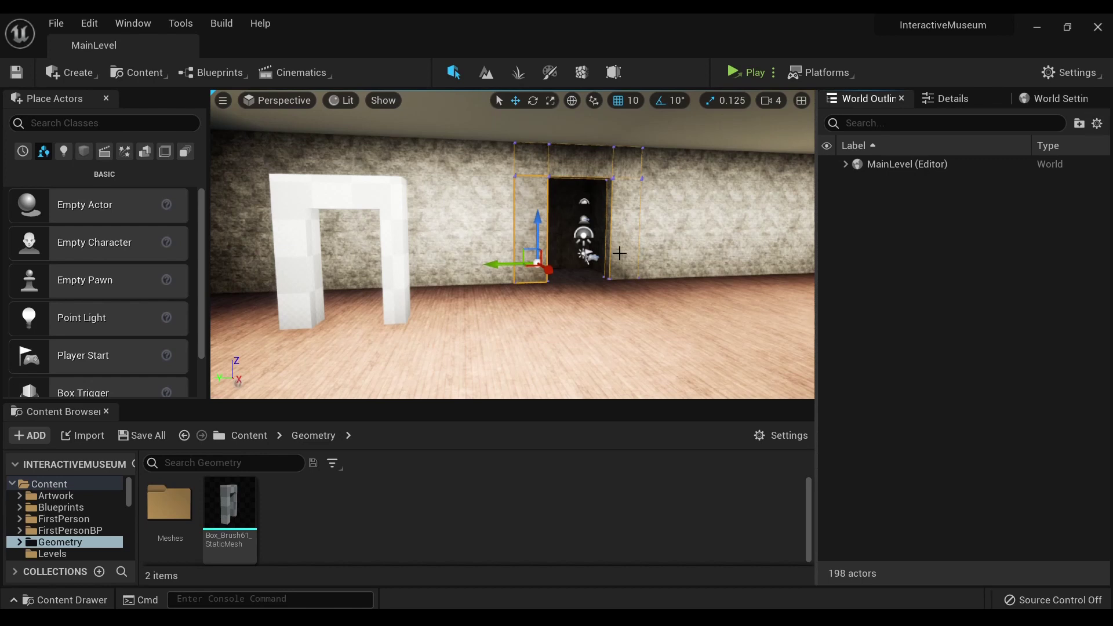
pyautogui.click(657, 207)
pyautogui.click(760, 208)
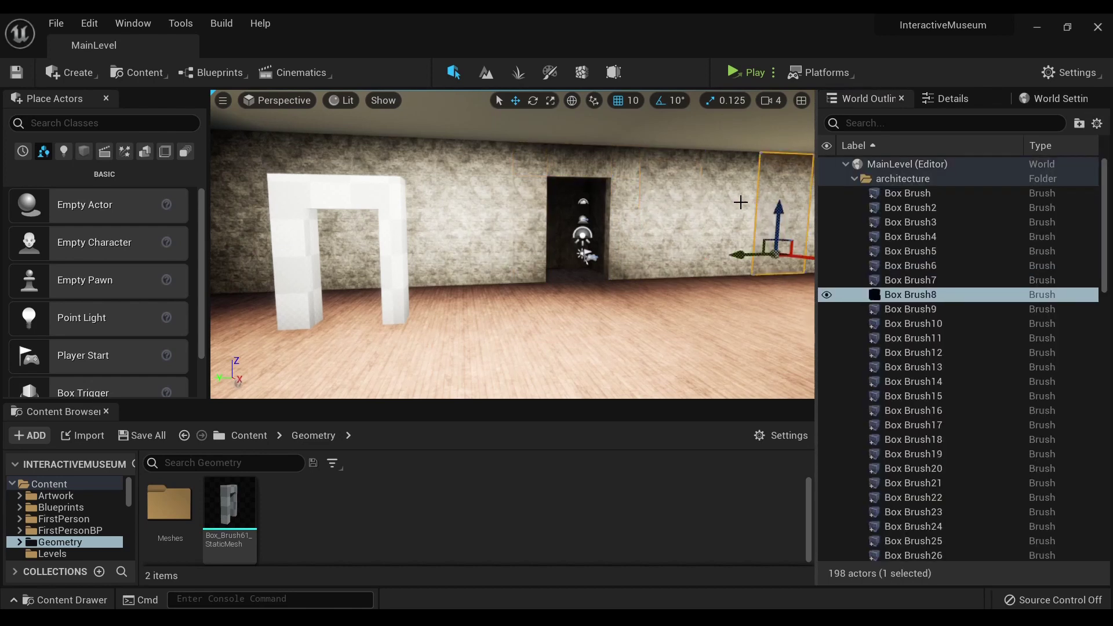
pyautogui.click(700, 196)
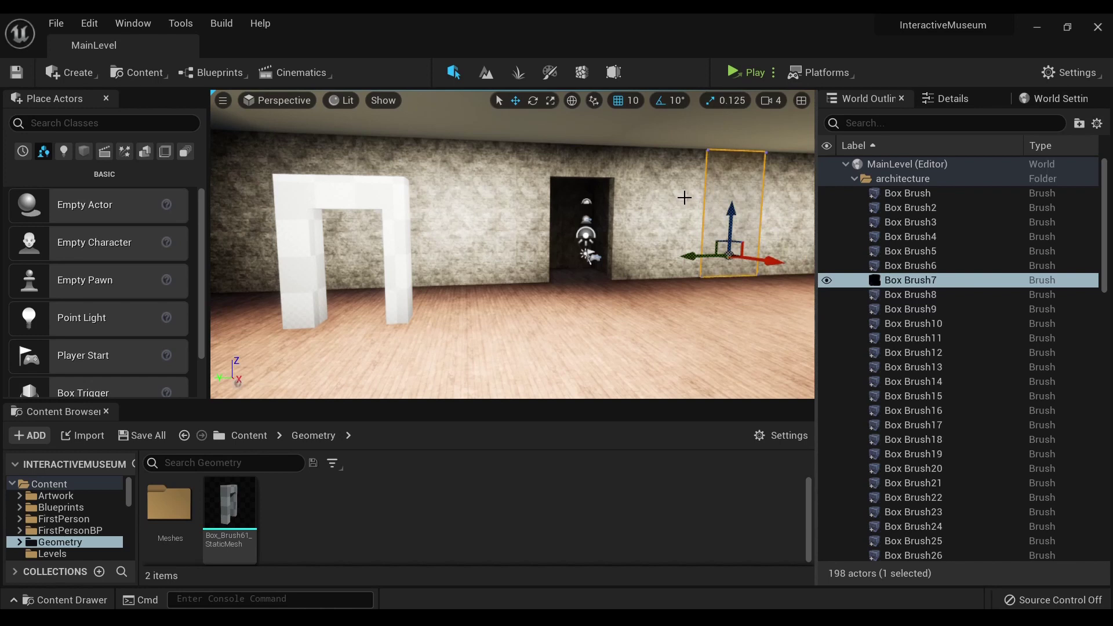
# Compare the doorway brush and its neighbouring wall segments with the freestanding white arch static mesh.
pyautogui.moveTo(635, 214)
pyautogui.mouseDown(button='right')
pyautogui.moveTo(837, 206)
pyautogui.moveTo(485, 214)
pyautogui.moveTo(623, 226)
pyautogui.mouseUp(button='right')
pyautogui.click(462, 216)
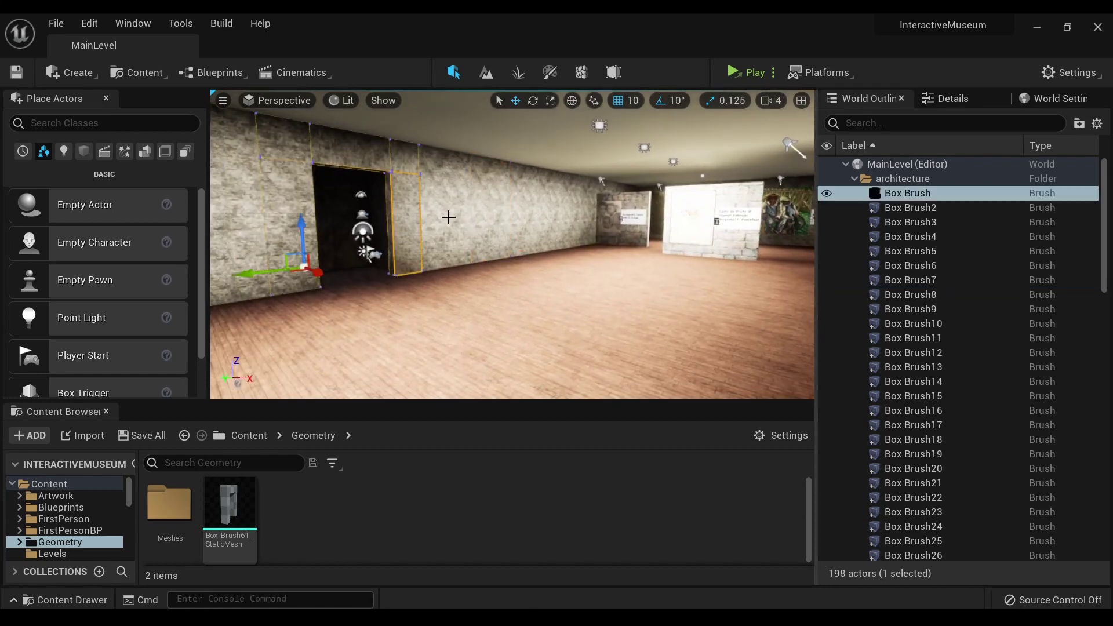
pyautogui.click(483, 215)
pyautogui.click(552, 206)
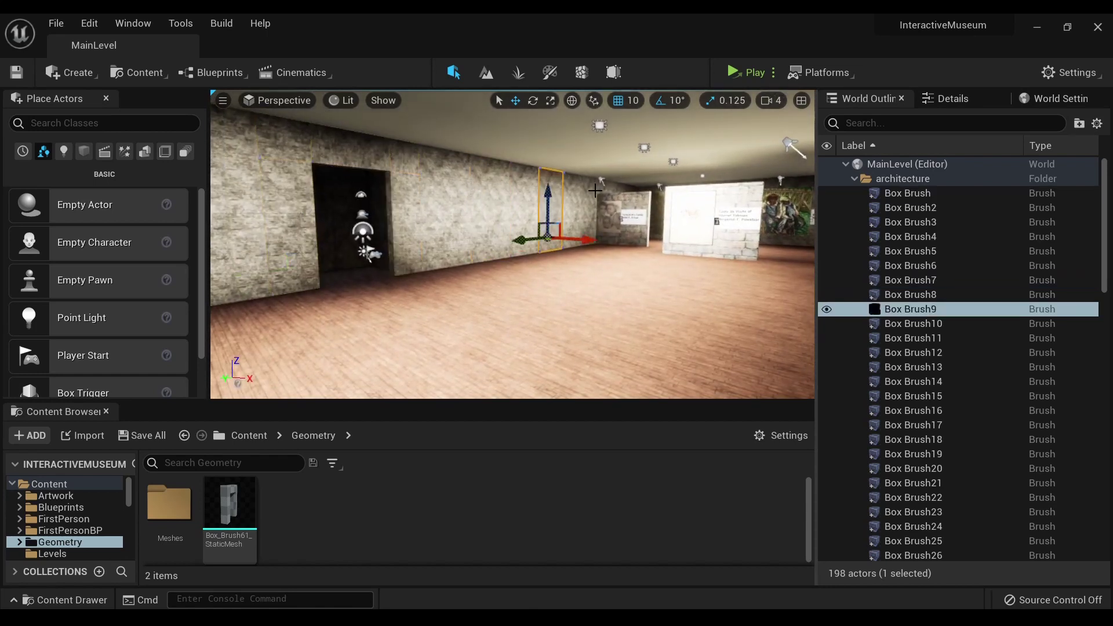
pyautogui.click(595, 191)
pyautogui.click(492, 214)
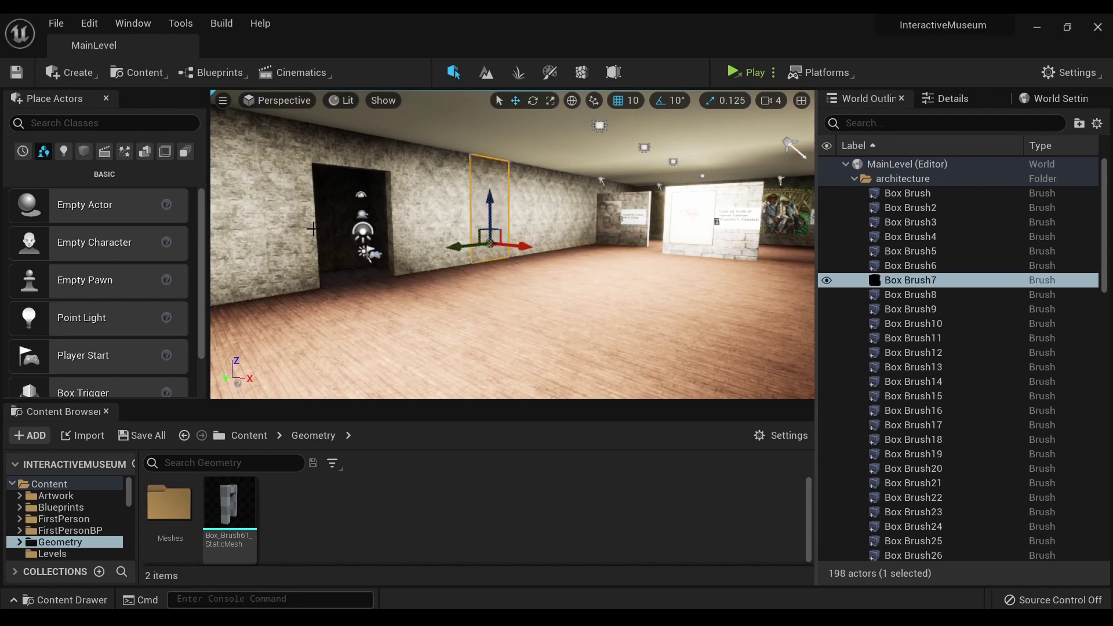
pyautogui.click(286, 228)
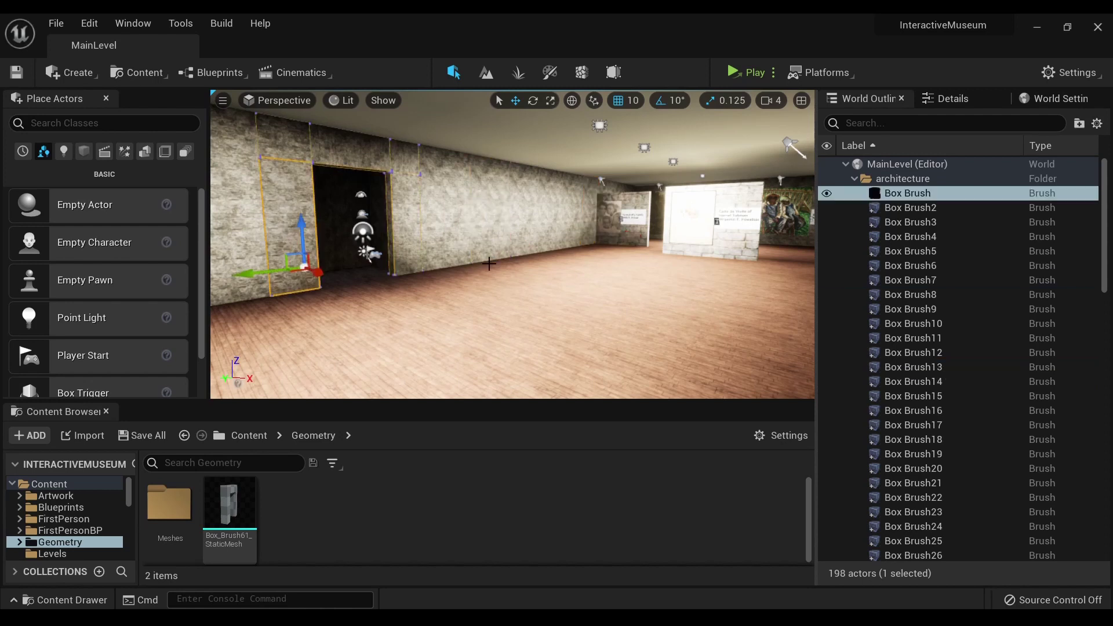
pyautogui.press('f')
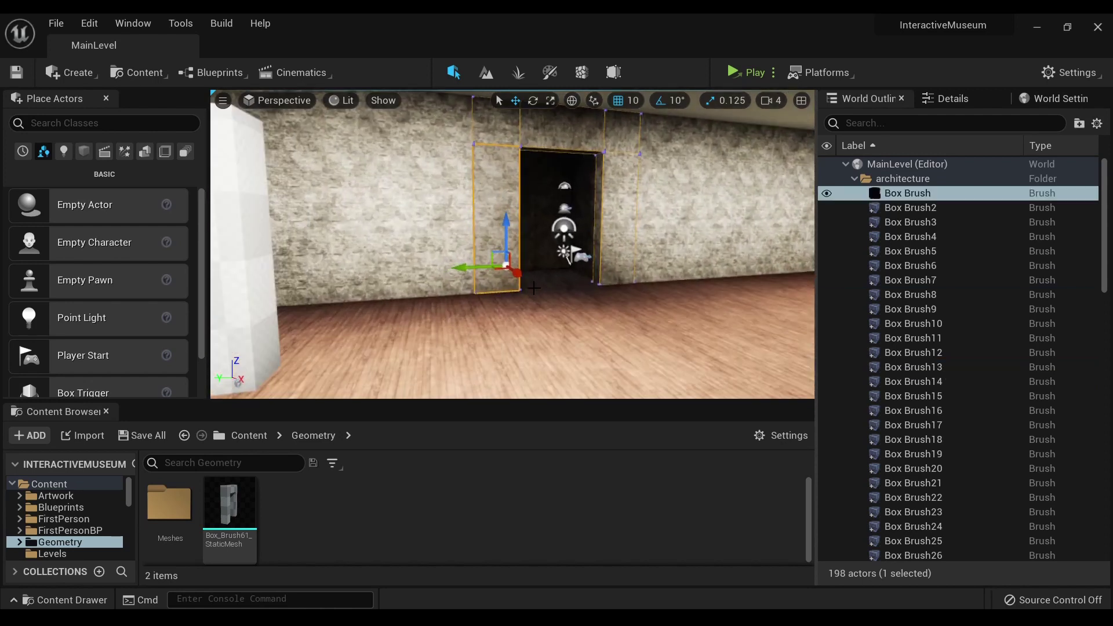
pyautogui.scroll(-5, 532, 286)
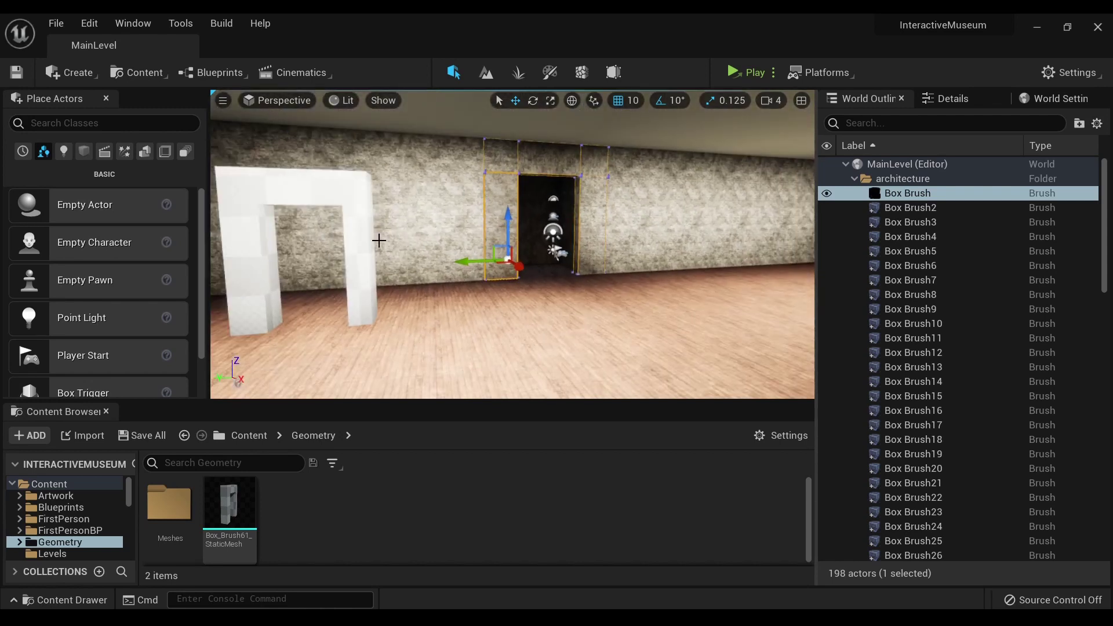
pyautogui.click(325, 197)
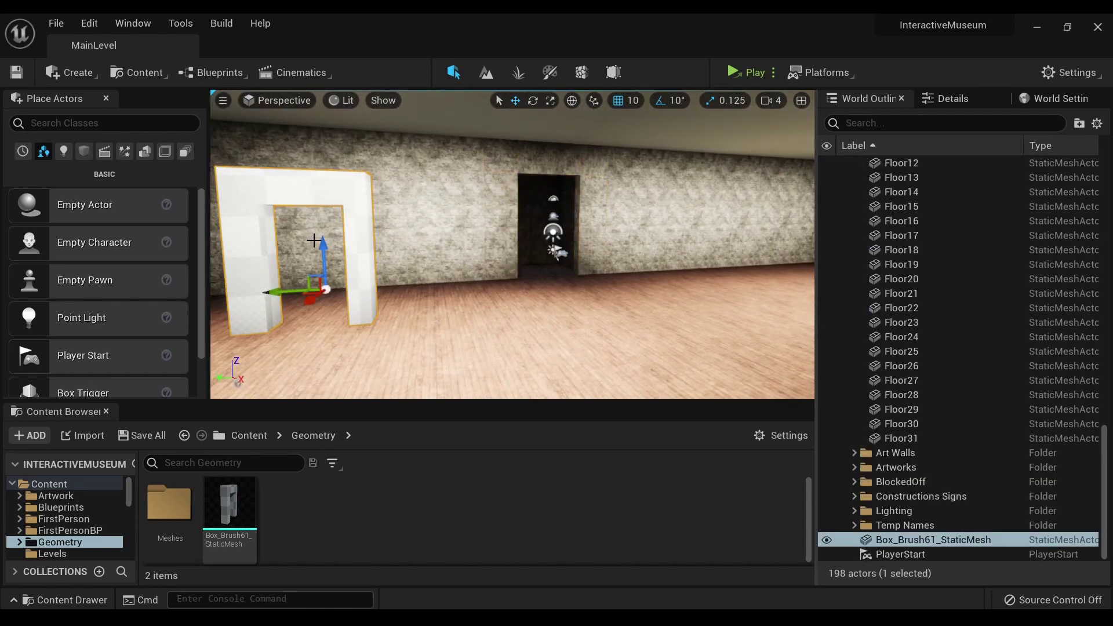
pyautogui.scroll(3, 878, 426)
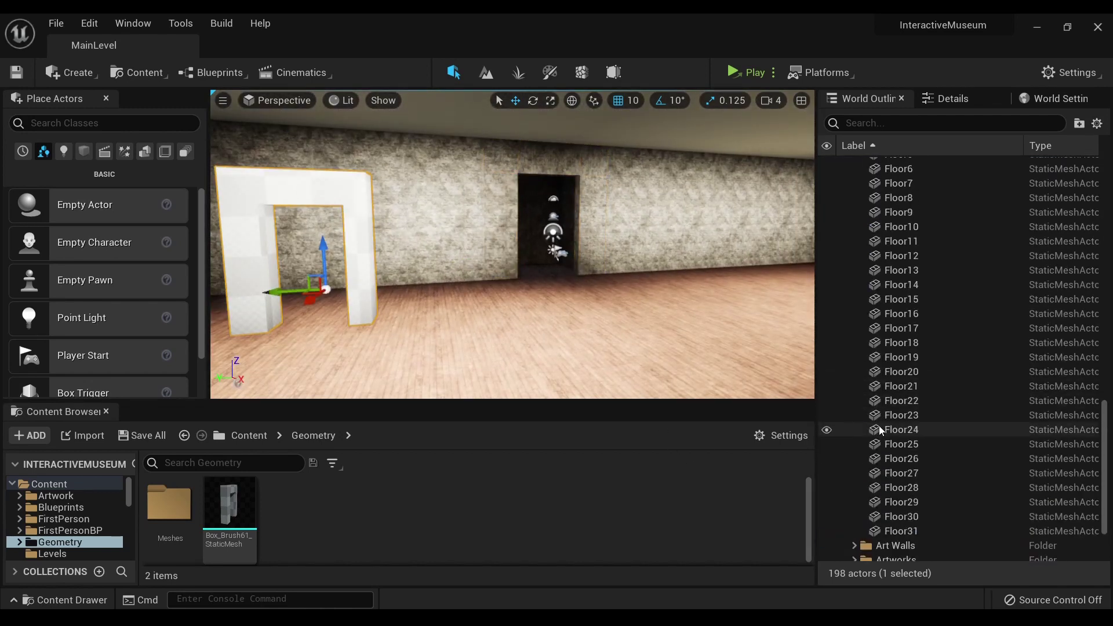
# Place a linear stair geometry brush on the floor near the arch, at about 480, 210, 20, and set it to 17 steps.
pyautogui.click(145, 152)
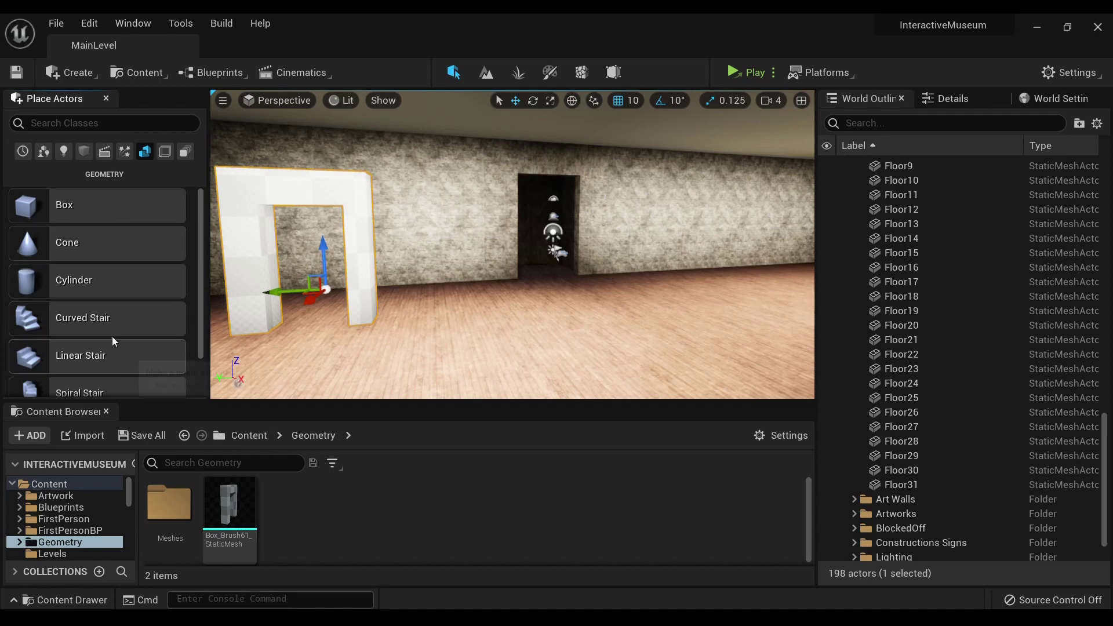
pyautogui.scroll(-2, 81, 336)
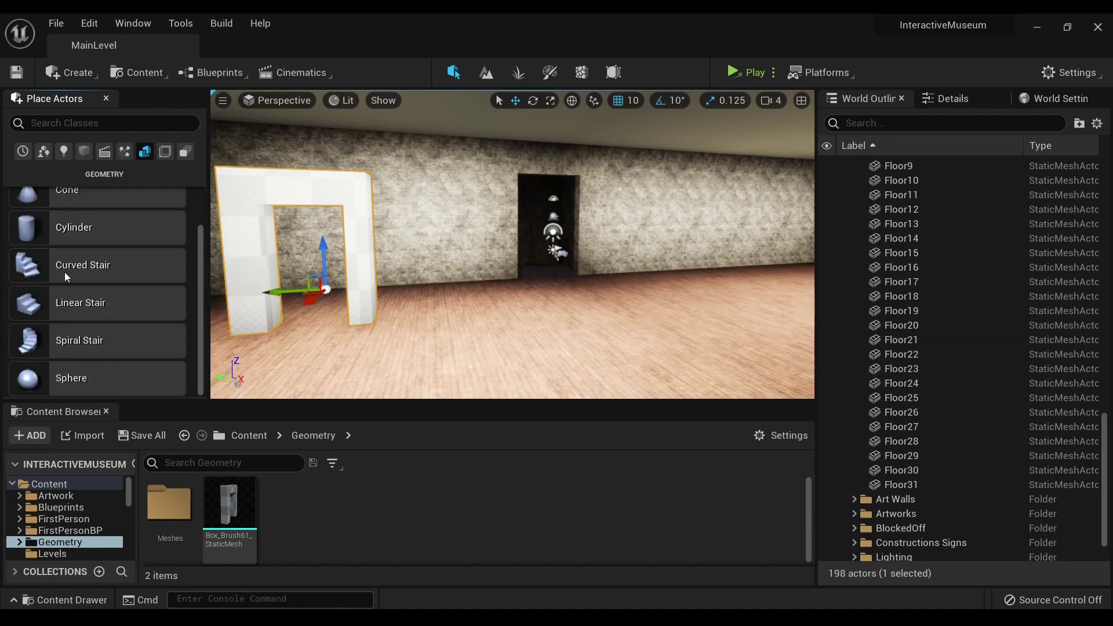
pyautogui.scroll(2, 110, 272)
pyautogui.scroll(-2, 107, 266)
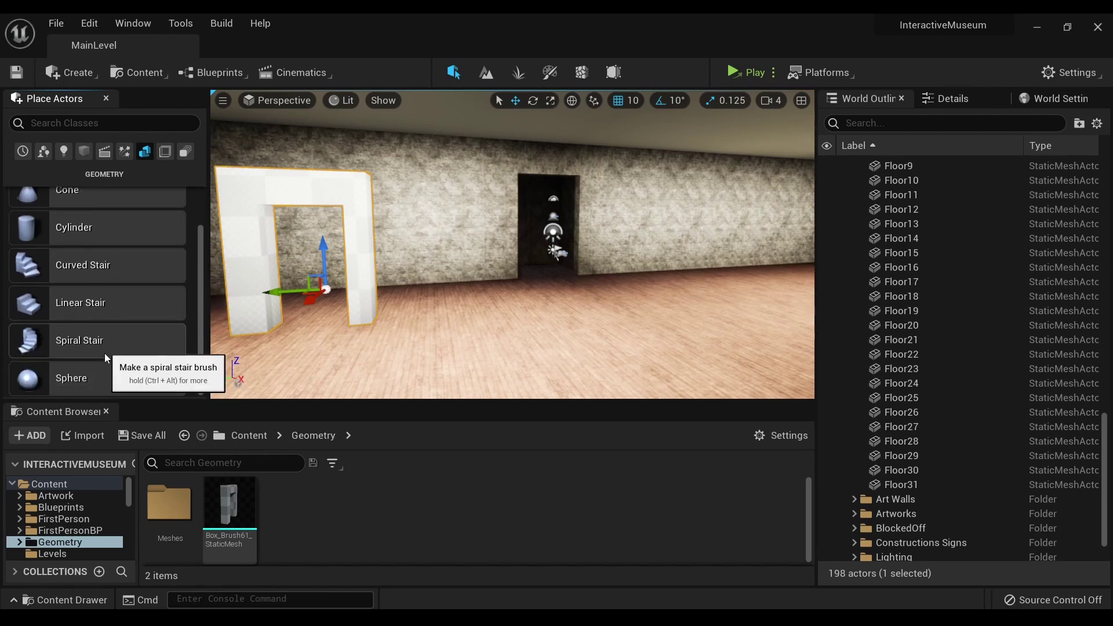
pyautogui.click(950, 99)
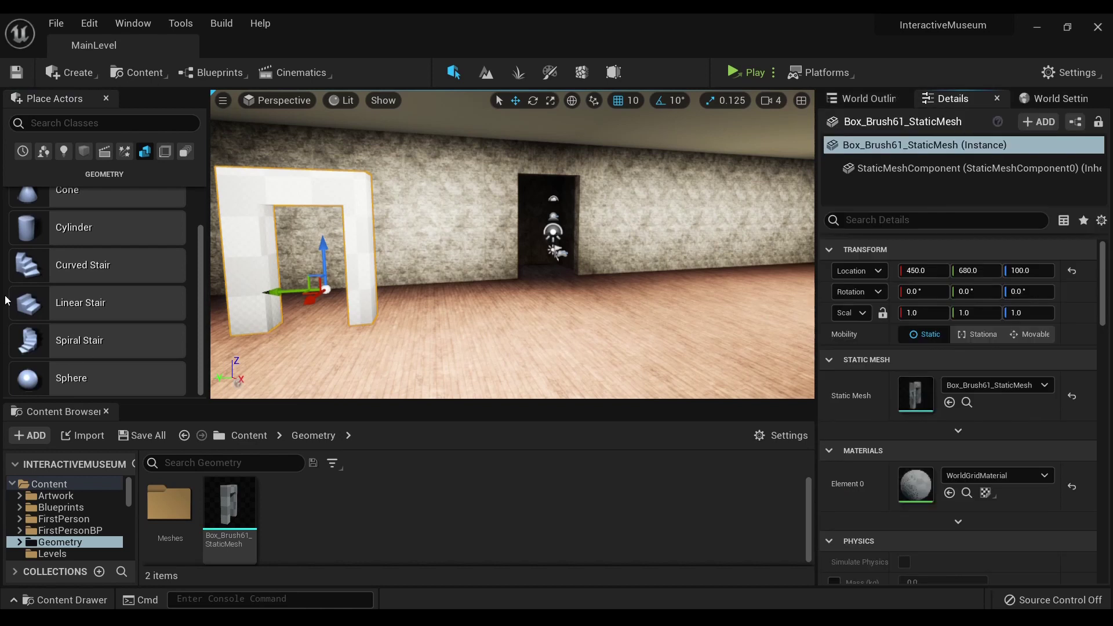
pyautogui.moveTo(82, 303)
pyautogui.mouseDown()
pyautogui.moveTo(609, 342)
pyautogui.moveTo(498, 317)
pyautogui.mouseUp()
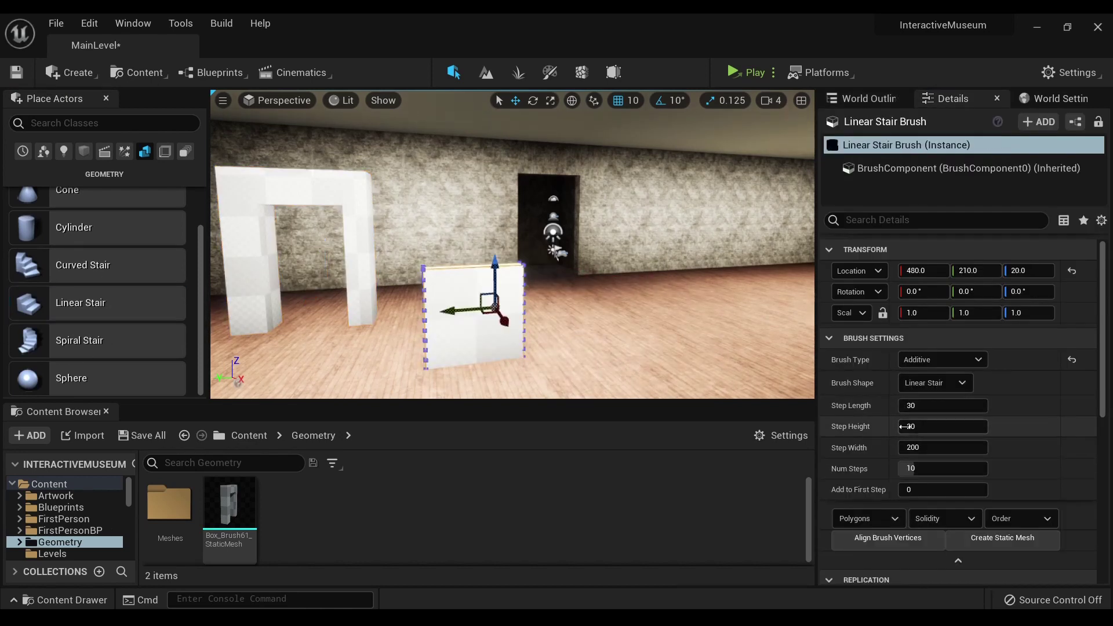
pyautogui.moveTo(915, 473); pyautogui.dragTo(928, 473)
pyautogui.moveTo(678, 301)
pyautogui.mouseDown(button='right')
pyautogui.moveTo(631, 301)
pyautogui.moveTo(662, 316)
pyautogui.mouseUp(button='right')
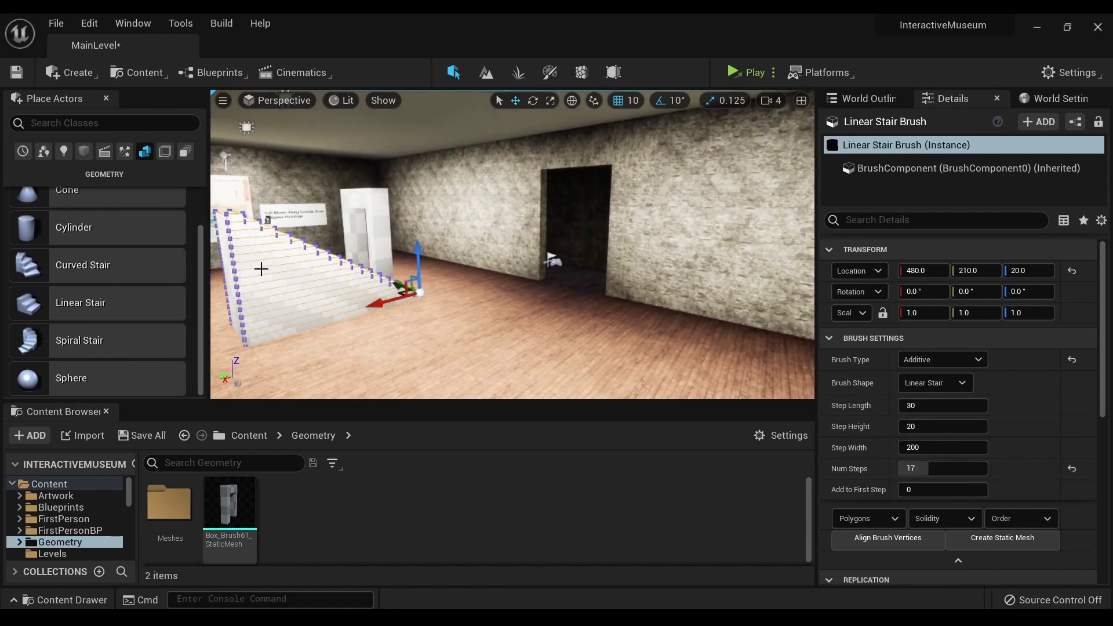
# Place a box geometry brush on the open floor in front of the doorway, at about 670, -220, 100.
pyautogui.scroll(2, 145, 249)
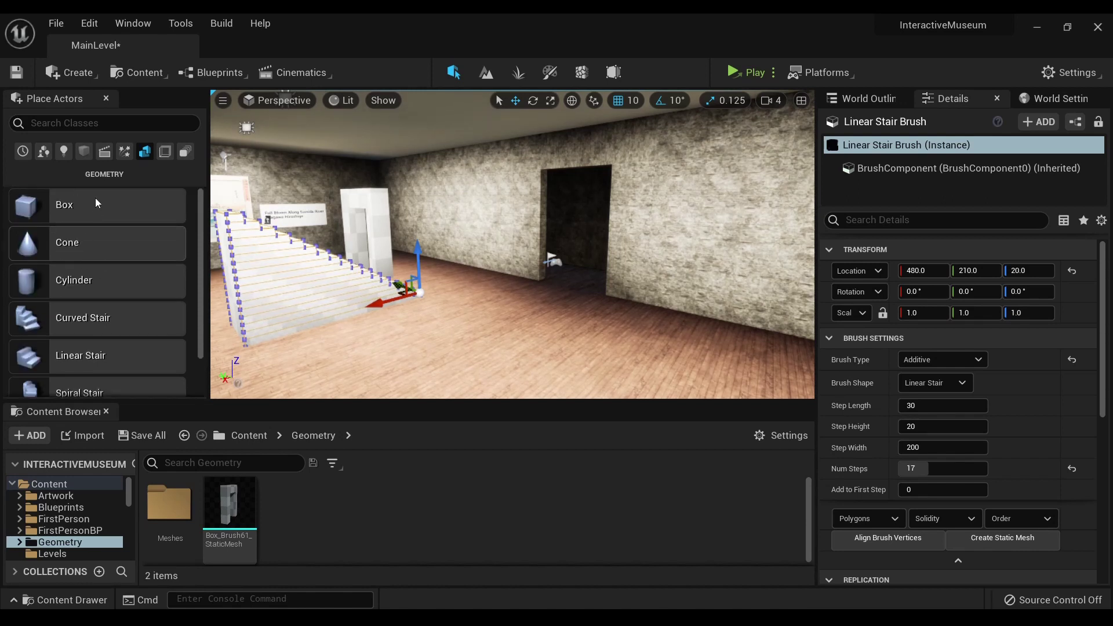
pyautogui.moveTo(167, 229); pyautogui.dragTo(449, 347)
pyautogui.moveTo(601, 367); pyautogui.dragTo(605, 370, button='right')
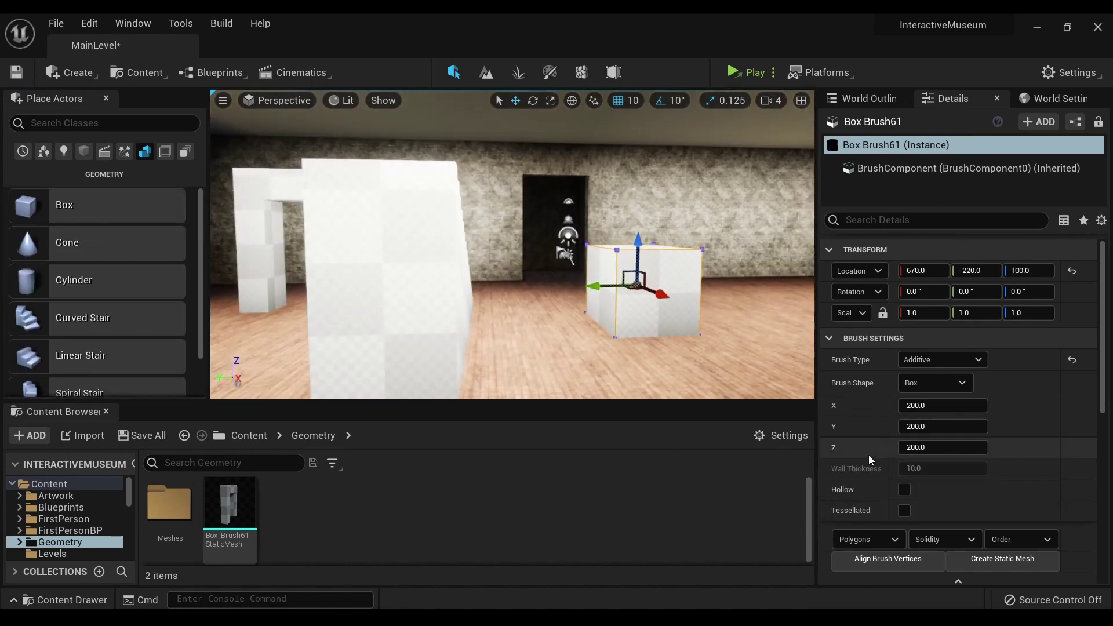
# Resize the new box brush to 100 in X and 400 in Y.
pyautogui.moveTo(924, 411); pyautogui.dragTo(864, 411)
pyautogui.moveTo(940, 426)
pyautogui.mouseDown()
pyautogui.moveTo(920, 427)
pyautogui.moveTo(1040, 429)
pyautogui.mouseUp()
pyautogui.moveTo(920, 408)
pyautogui.mouseDown()
pyautogui.moveTo(939, 408)
pyautogui.moveTo(917, 407)
pyautogui.mouseUp()
pyautogui.click(934, 405)
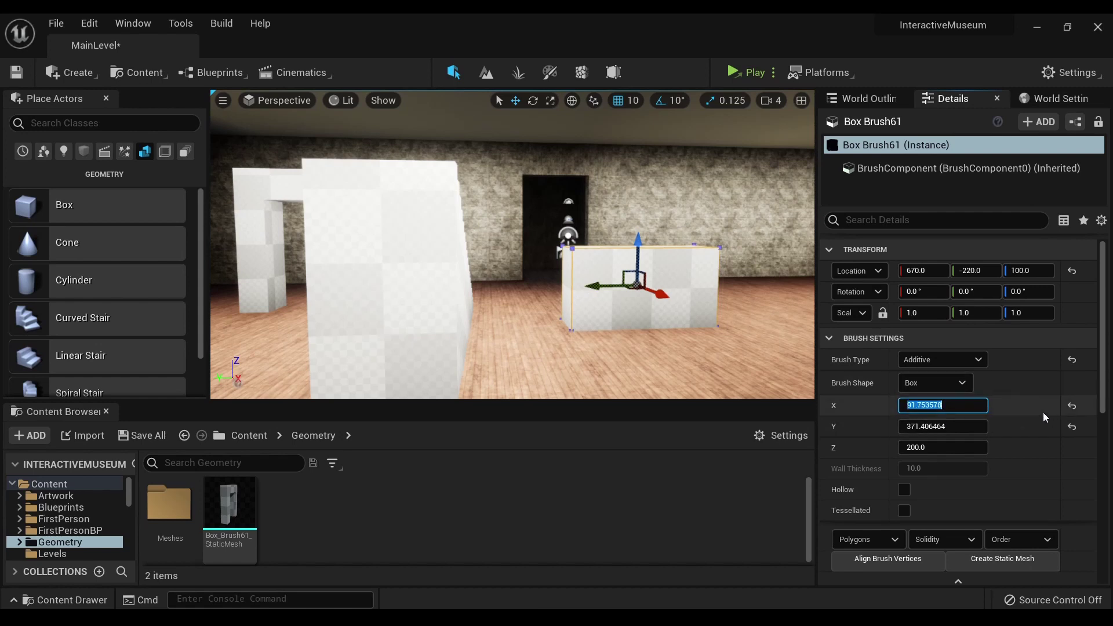
pyautogui.write('200')
pyautogui.press('Return')
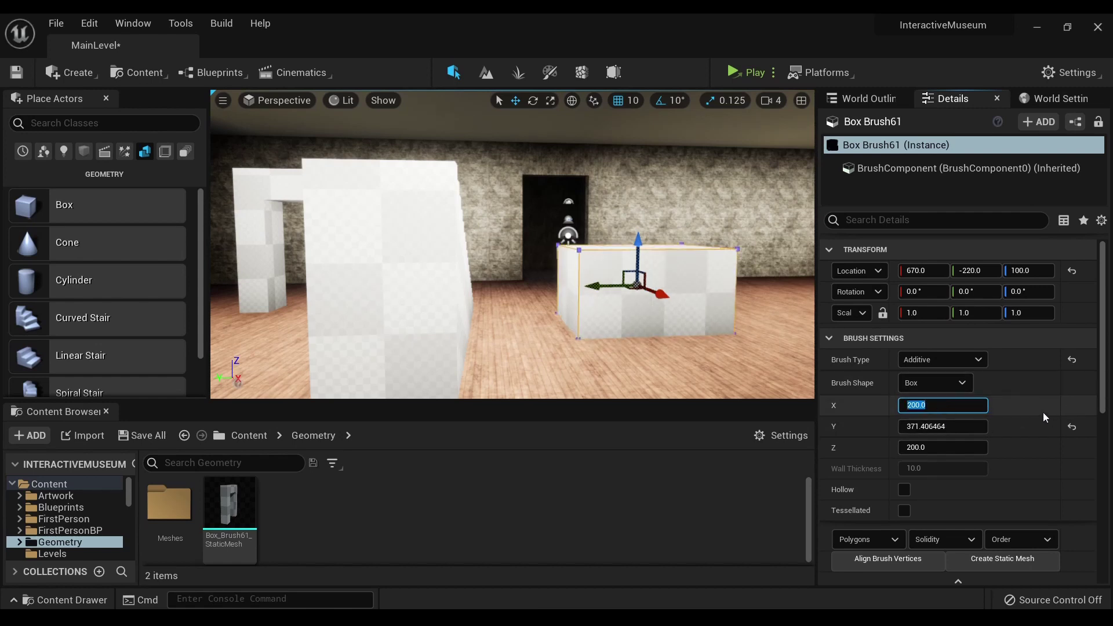
pyautogui.write('100')
pyautogui.press('Return')
pyautogui.click(953, 427)
pyautogui.write('400')
pyautogui.press('Return')
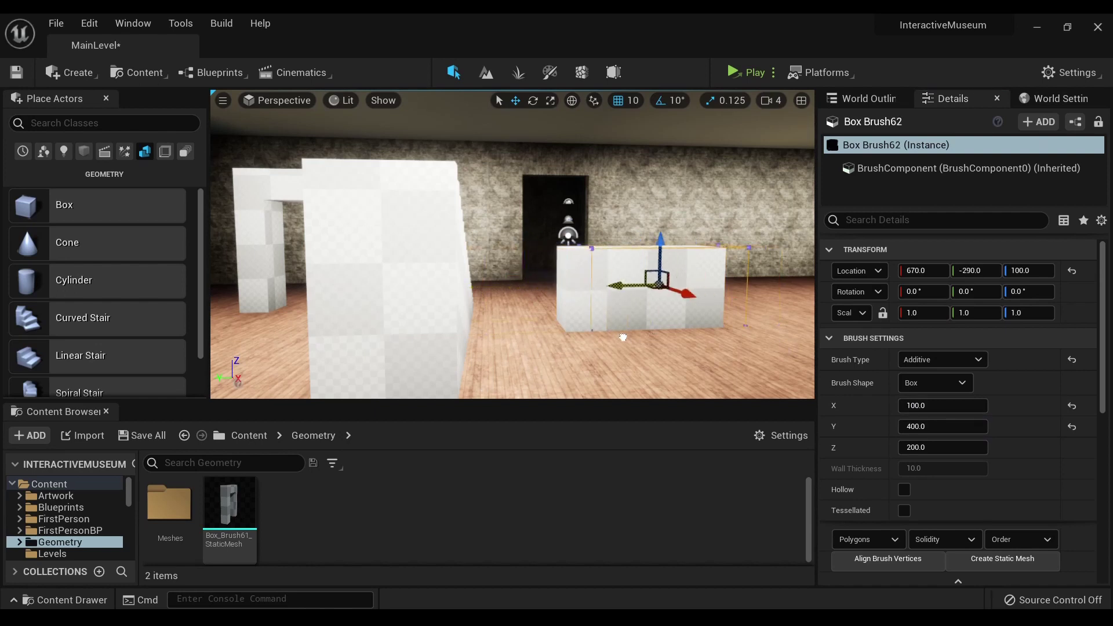
# Delete the linear stair brush.
pyautogui.click(396, 304)
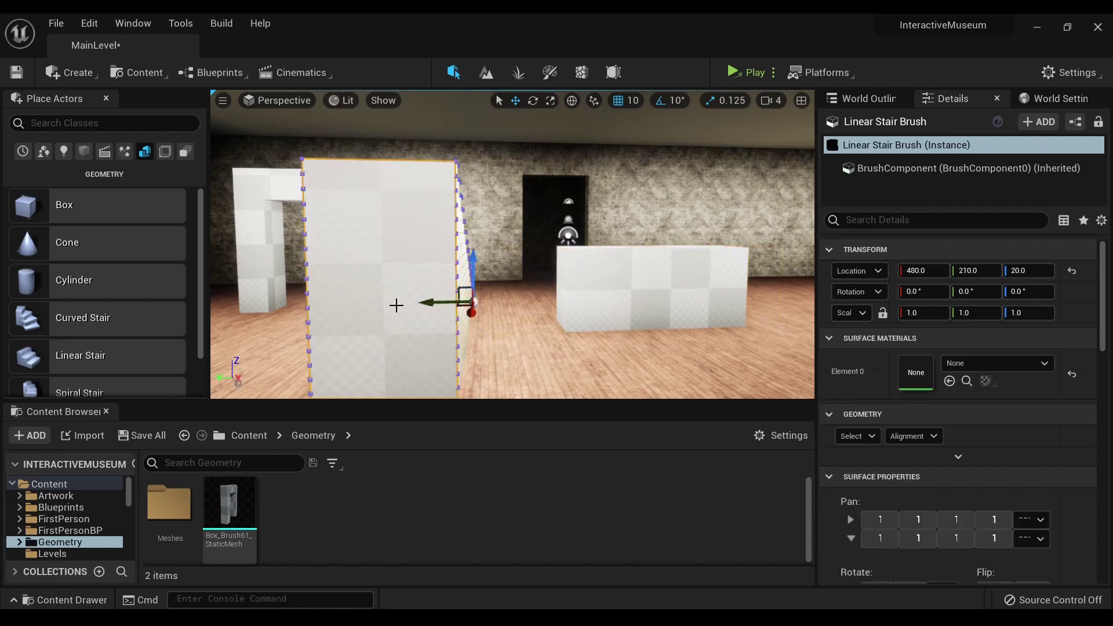
pyautogui.press('Delete')
# Move the overlapping copy of the box brush away from the original along Y, to about -840.
pyautogui.click(739, 288)
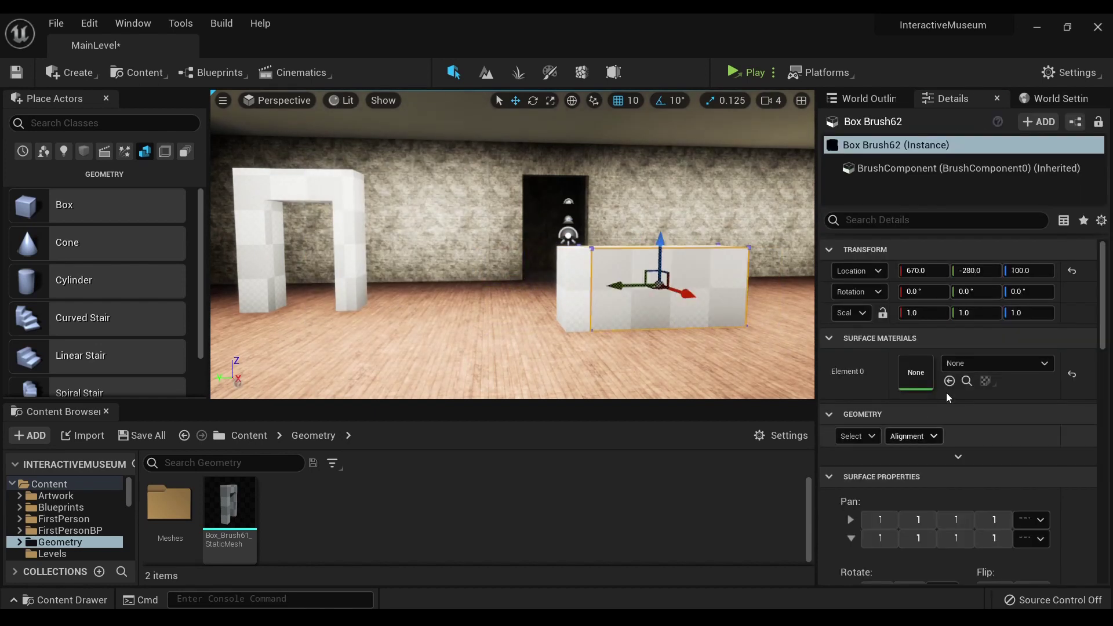
pyautogui.click(573, 264)
pyautogui.moveTo(676, 328)
pyautogui.keyDown('alt'); pyautogui.mouseDown()
pyautogui.moveTo(666, 382)
pyautogui.moveTo(678, 330)
pyautogui.mouseUp(); pyautogui.keyUp('alt')
pyautogui.moveTo(678, 329); pyautogui.dragTo(743, 333, button='right')
pyautogui.scroll(3, 684, 327)
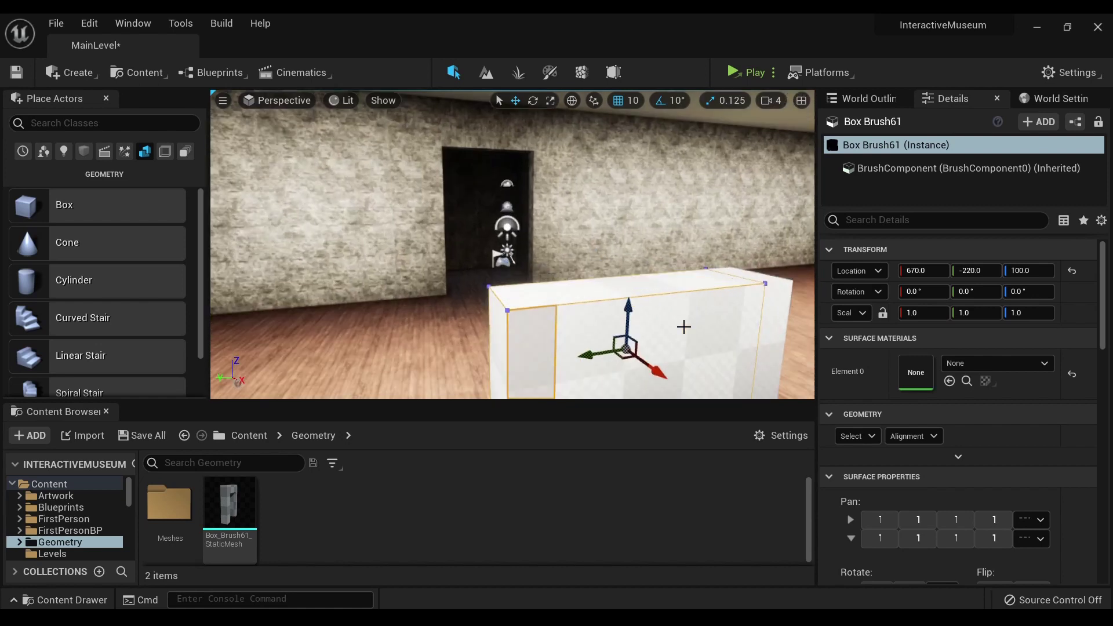
pyautogui.click(725, 289)
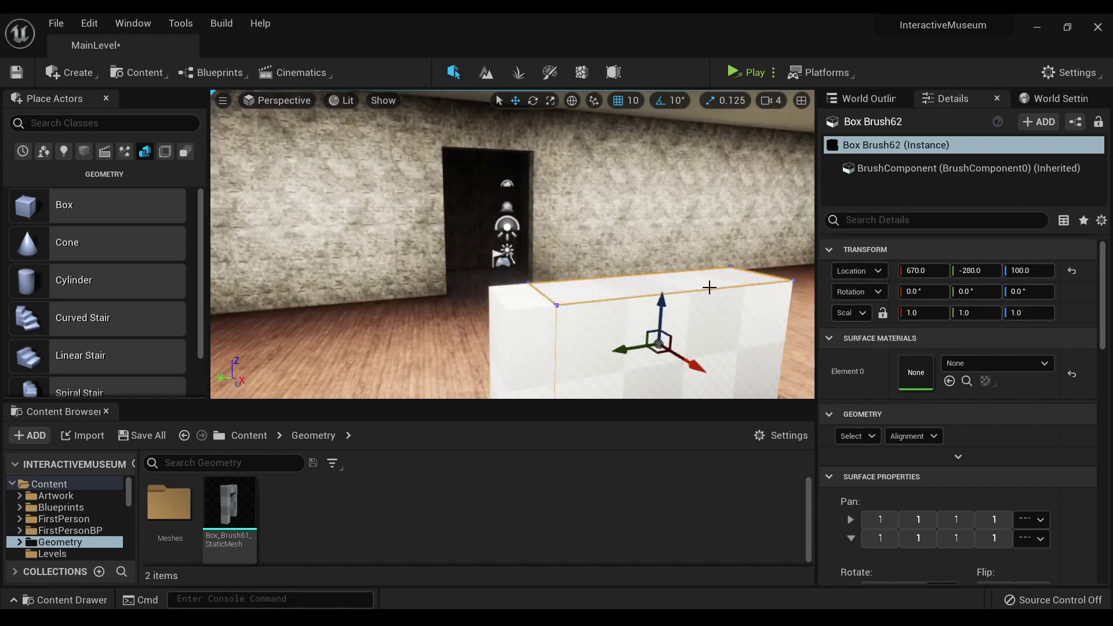
pyautogui.moveTo(628, 348); pyautogui.dragTo(854, 303)
pyautogui.scroll(-3, 762, 318)
pyautogui.scroll(-3, 750, 323)
# Duplicate the original box brush along Y toward the arch, placing the copy at about 340.
pyautogui.click(570, 306)
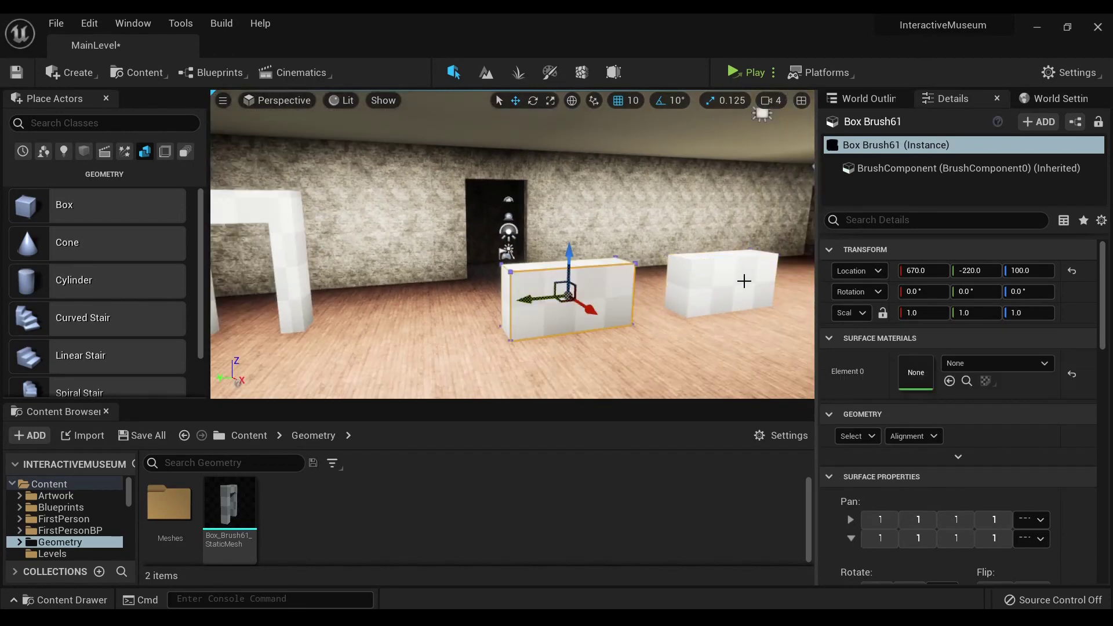
pyautogui.click(729, 287)
pyautogui.click(524, 308)
pyautogui.keyDown('alt'); pyautogui.moveTo(522, 304); pyautogui.dragTo(330, 335); pyautogui.keyUp('alt')
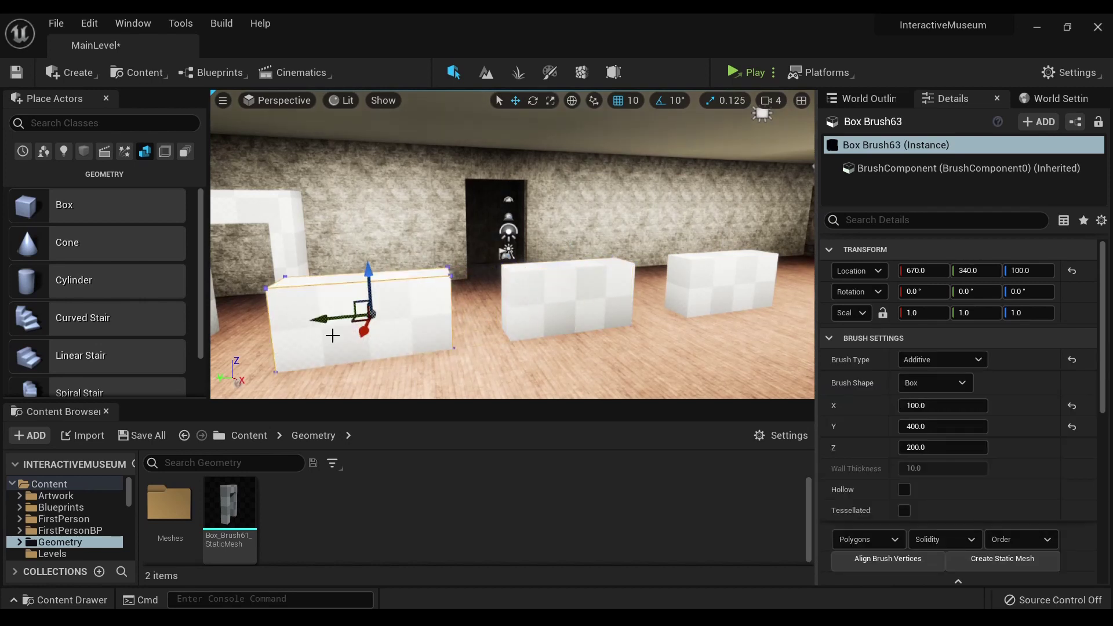
# Delete both copies of the box brush, keeping only the original in front of the doorway.
pyautogui.press('Delete')
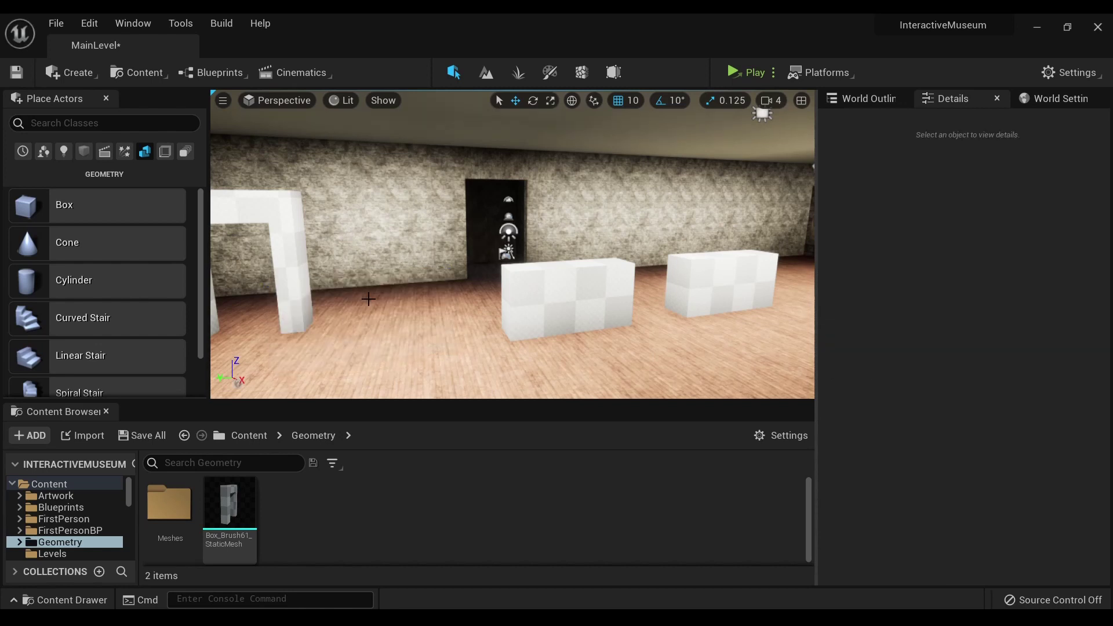
pyautogui.click(685, 309)
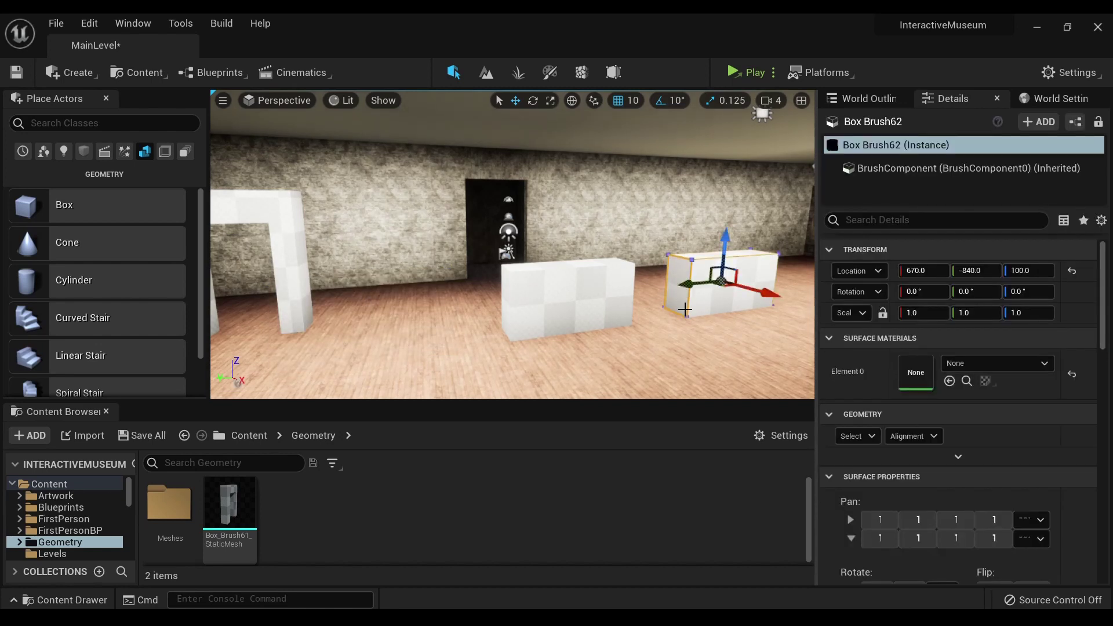
pyautogui.press('Delete')
# Select the box brush in front of the doorway and examine the brush types offered in its brush settings.
pyautogui.click(581, 300)
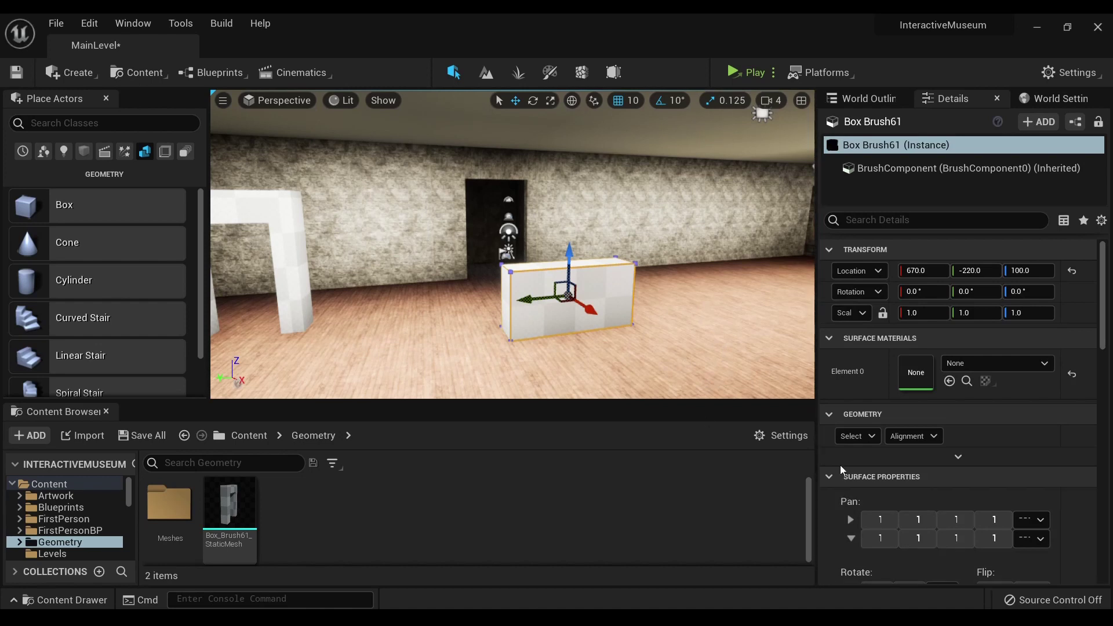
pyautogui.scroll(-5, 837, 457)
pyautogui.scroll(2, 839, 462)
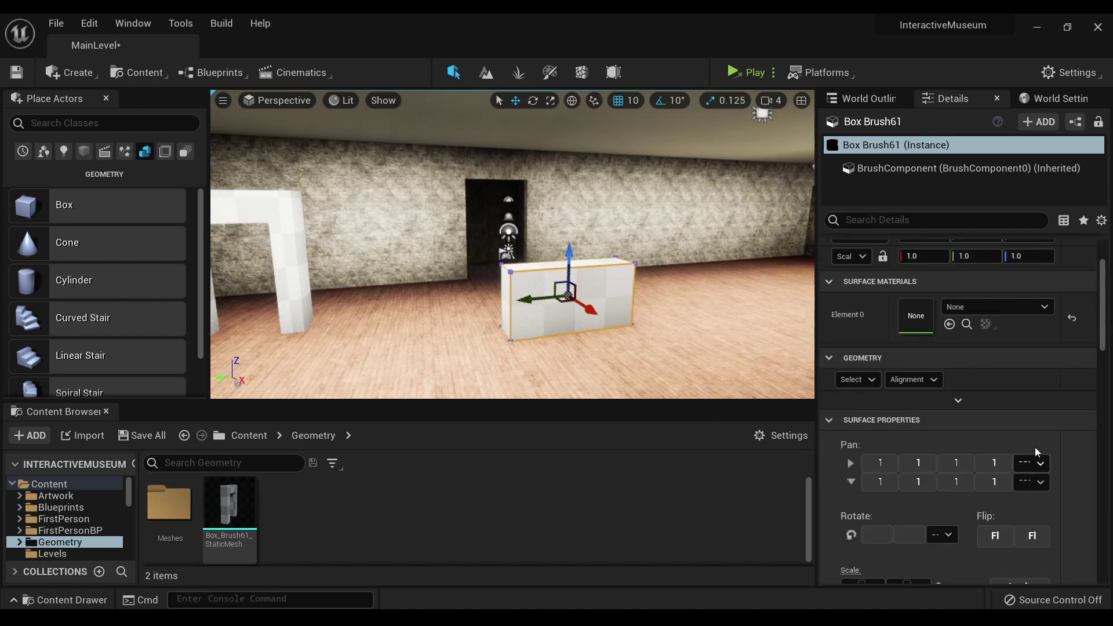
pyautogui.scroll(-5, 1035, 447)
pyautogui.scroll(-2, 1034, 447)
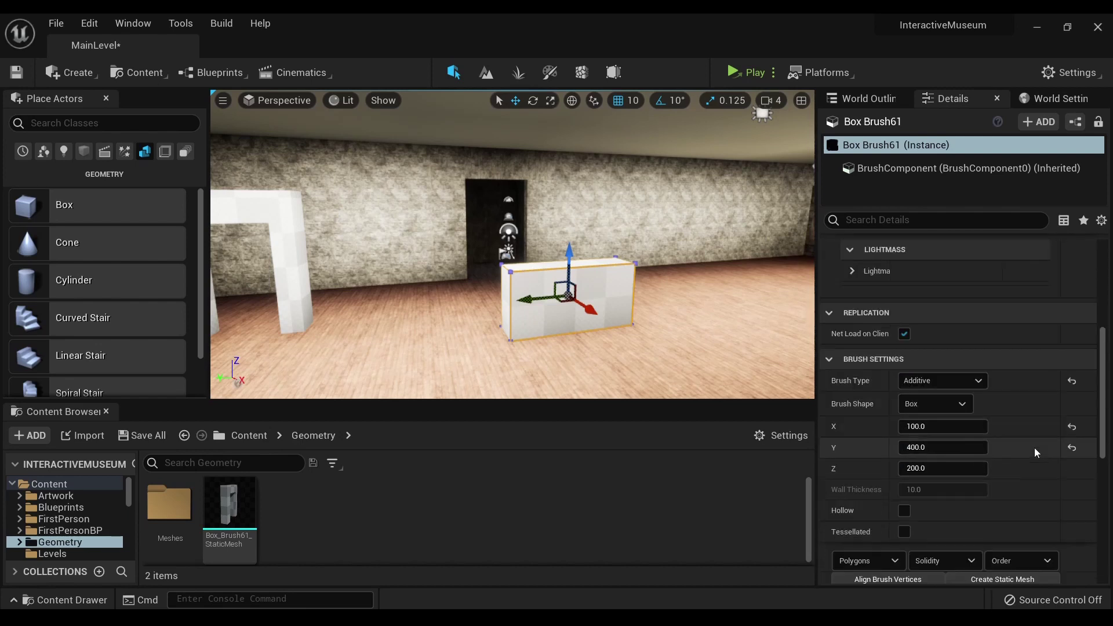
pyautogui.click(948, 377)
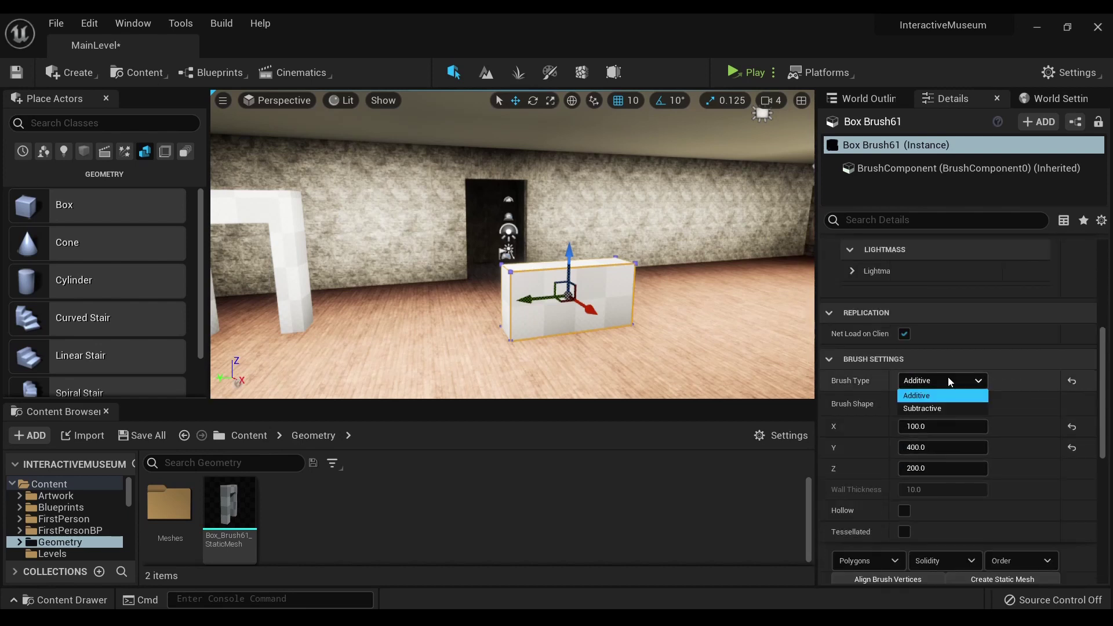
pyautogui.click(938, 375)
pyautogui.click(949, 358)
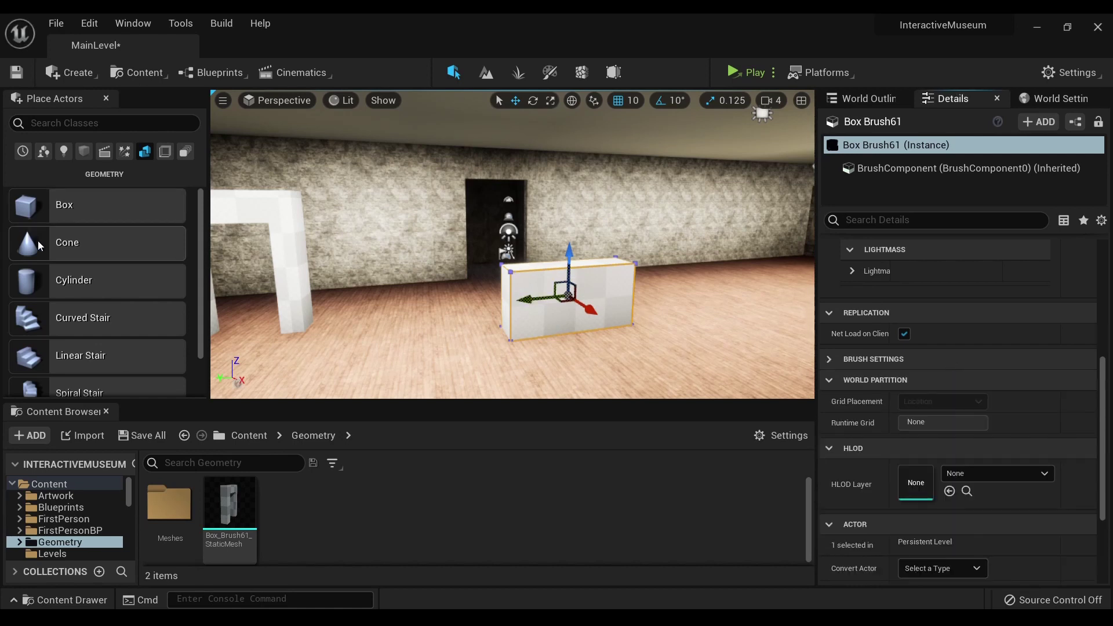
# Add a second box brush, scale it to 0.375 in X and Z, and move it along Y to -220 inside the existing box.
pyautogui.moveTo(40, 214)
pyautogui.mouseDown()
pyautogui.moveTo(460, 335)
pyautogui.moveTo(502, 316)
pyautogui.mouseUp()
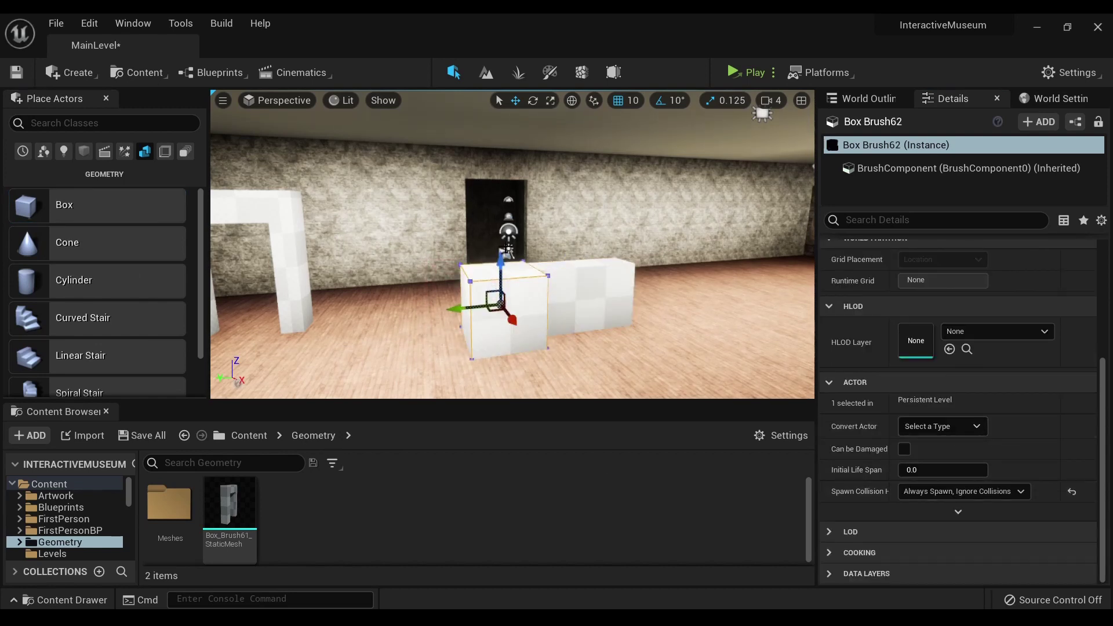
pyautogui.press('r')
pyautogui.moveTo(505, 304); pyautogui.dragTo(489, 313)
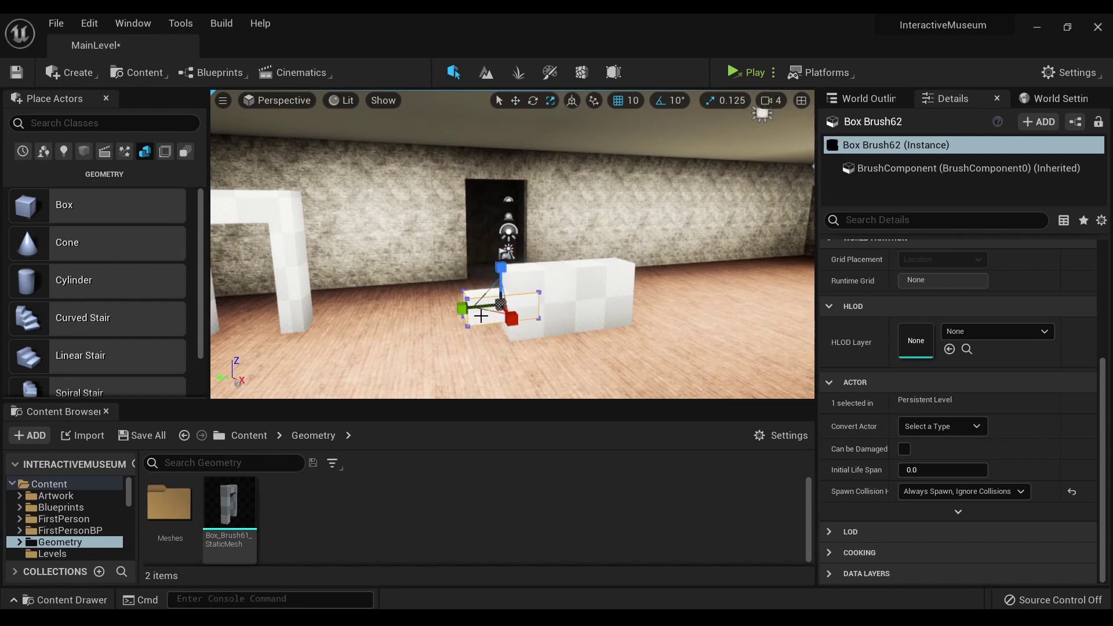
pyautogui.press('w')
pyautogui.moveTo(466, 310); pyautogui.dragTo(532, 315)
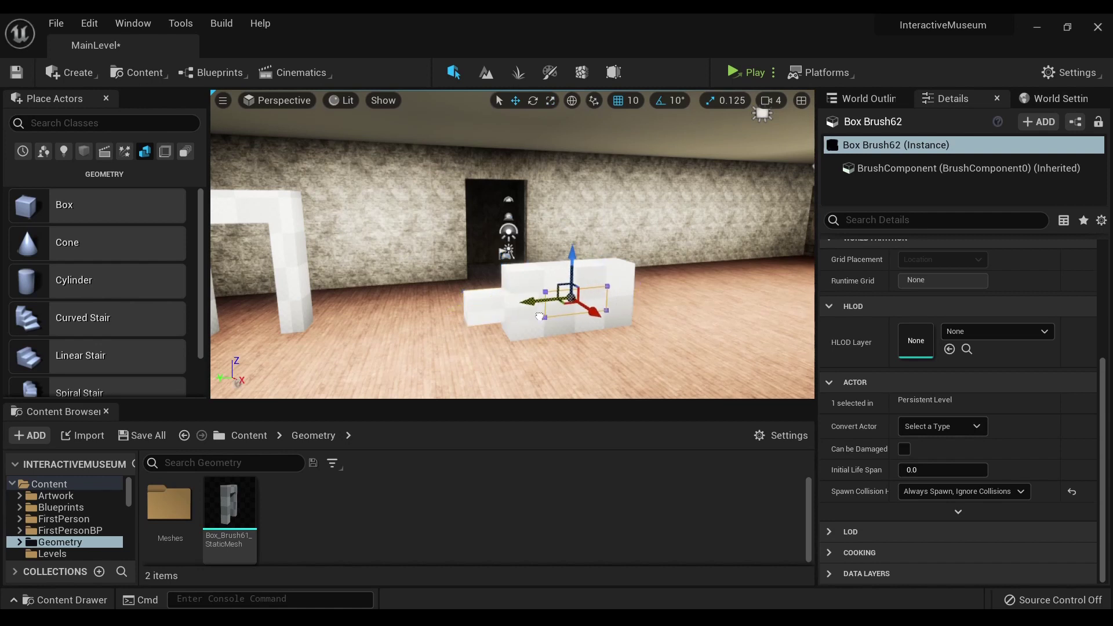
# Set the new small box brush's type to Subtractive.
pyautogui.scroll(4, 942, 403)
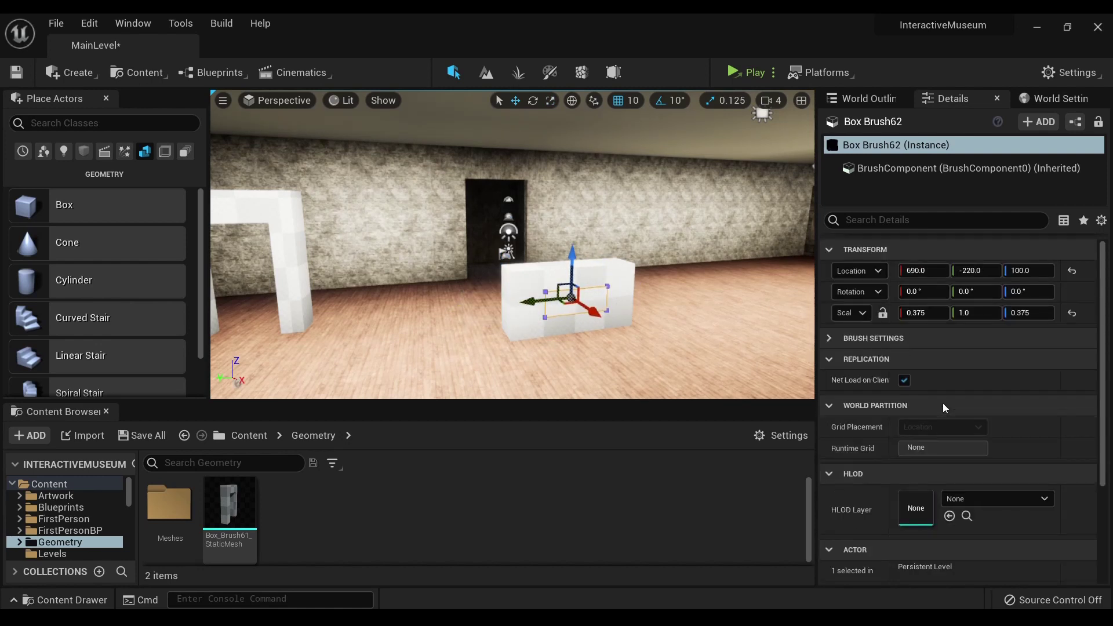
pyautogui.click(829, 338)
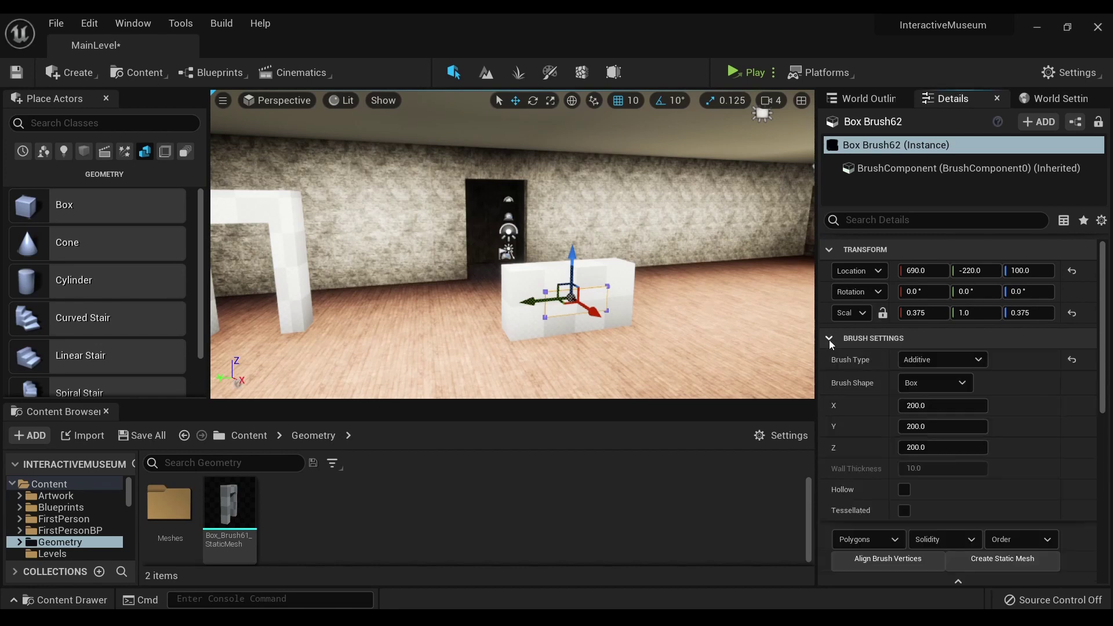
pyautogui.click(942, 360)
pyautogui.click(921, 384)
pyautogui.scroll(3, 557, 288)
# Scale the subtractive brush to 1.125 along X and move it to X 670 to cut right through the box.
pyautogui.keyDown('alt'); pyautogui.moveTo(725, 353); pyautogui.dragTo(285, 313); pyautogui.keyUp('alt')
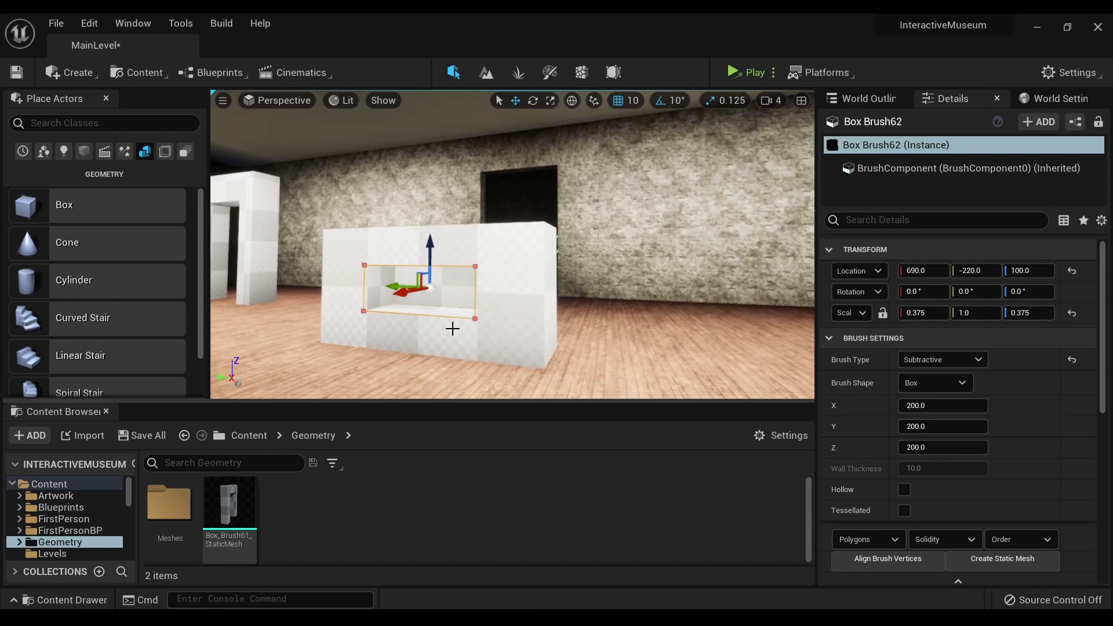
pyautogui.moveTo(638, 342)
pyautogui.keyDown('alt'); pyautogui.mouseDown()
pyautogui.moveTo(522, 348)
pyautogui.moveTo(510, 331)
pyautogui.mouseUp(); pyautogui.keyUp('alt')
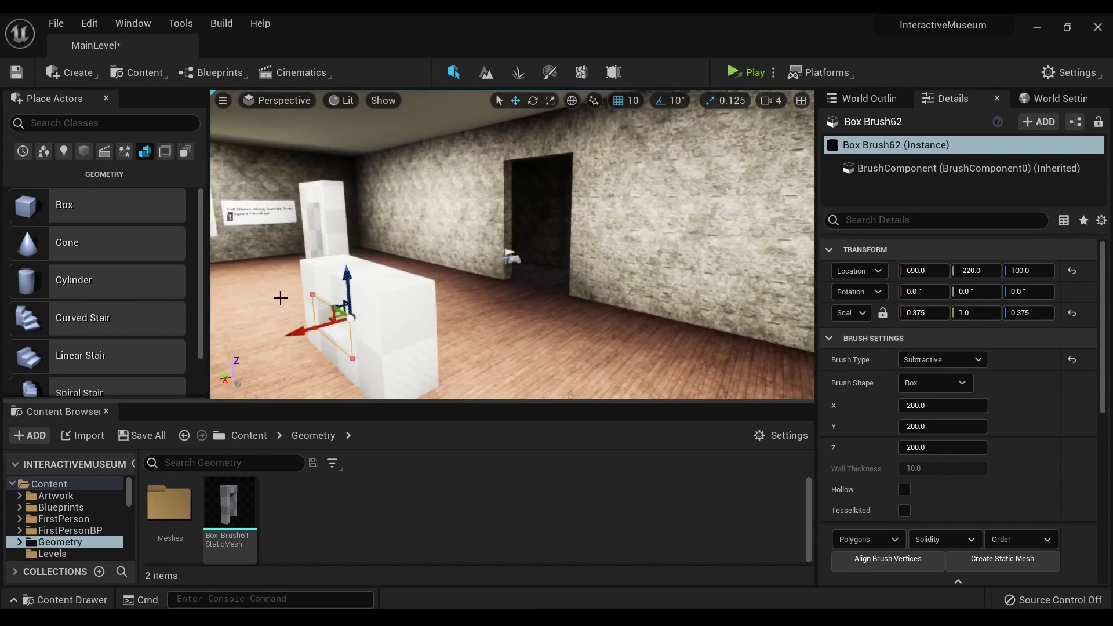
pyautogui.press('r')
pyautogui.moveTo(323, 325)
pyautogui.mouseDown()
pyautogui.moveTo(281, 339)
pyautogui.moveTo(447, 292)
pyautogui.mouseUp()
pyautogui.press('w')
pyautogui.moveTo(524, 358)
pyautogui.keyDown('alt'); pyautogui.mouseDown()
pyautogui.moveTo(695, 351)
pyautogui.moveTo(790, 287)
pyautogui.mouseUp(); pyautogui.keyUp('alt')
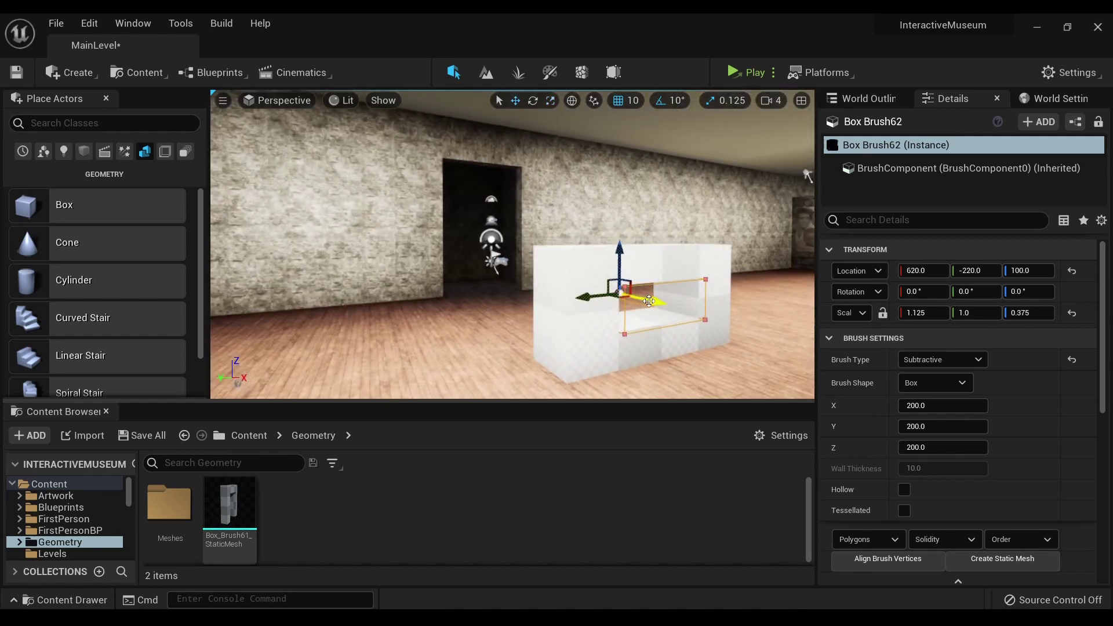
pyautogui.moveTo(655, 301); pyautogui.dragTo(673, 300)
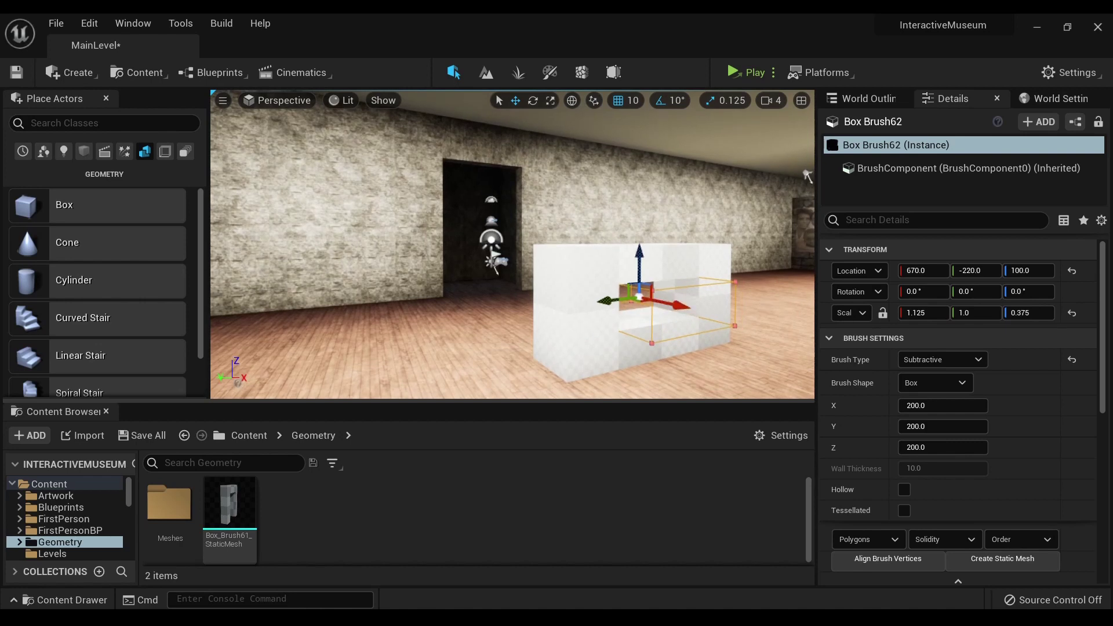
# In brush editing mode, shift one side face of the subtractive brush along Y to widen the opening, leaving a thin wall at the box's end.
pyautogui.moveTo(737, 290); pyautogui.dragTo(678, 278, button='right')
pyautogui.moveTo(475, 315); pyautogui.dragTo(476, 315, button='right')
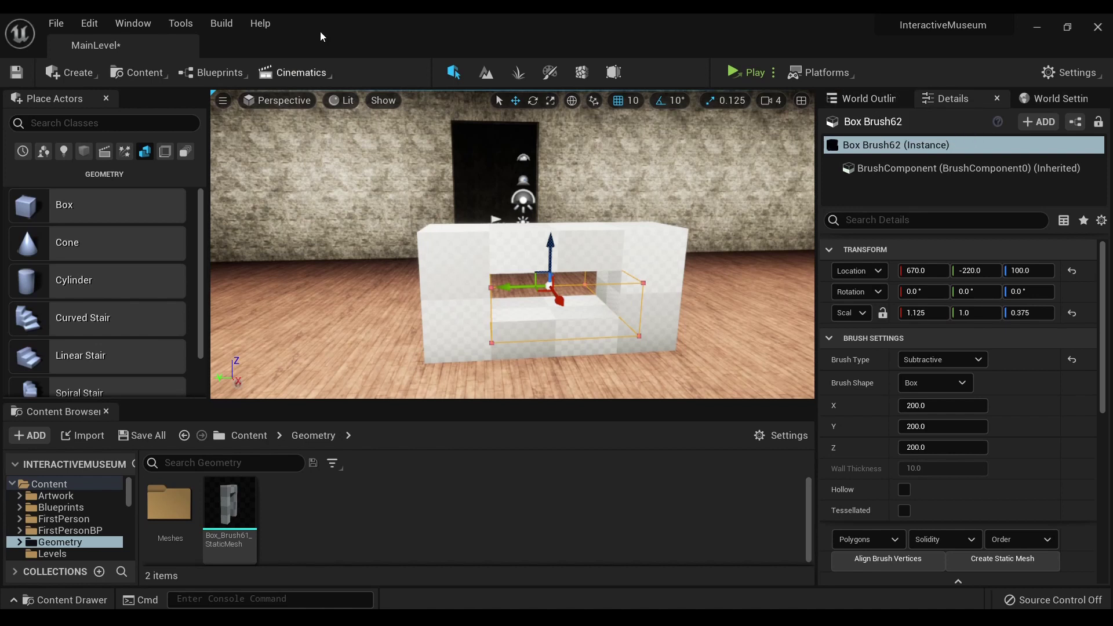
pyautogui.click(613, 73)
pyautogui.click(520, 297)
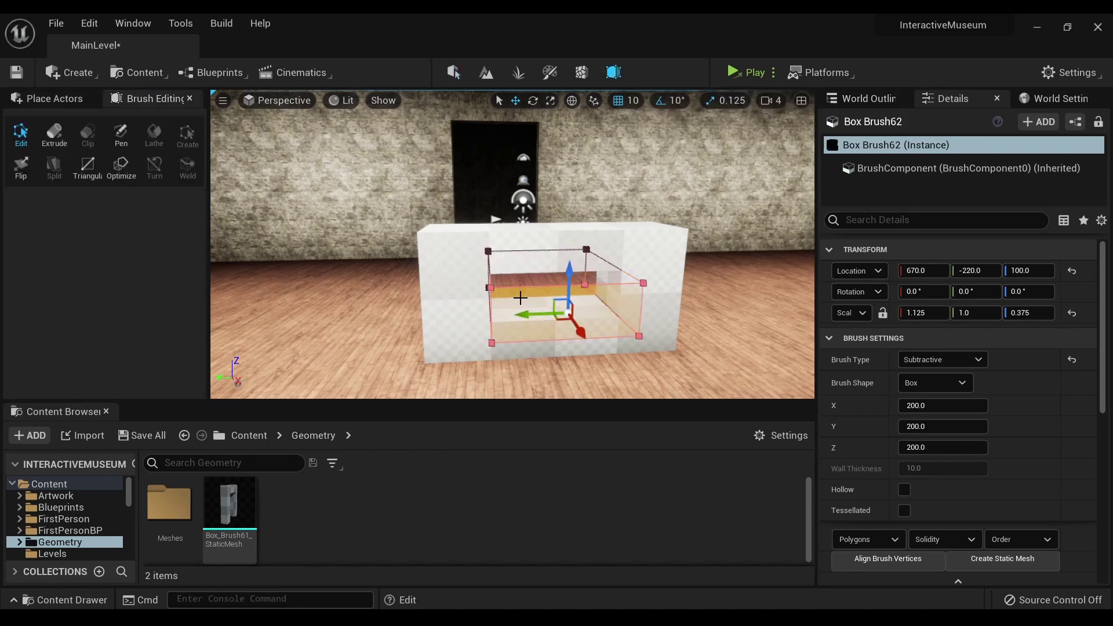
pyautogui.keyDown('alt'); pyautogui.moveTo(570, 368); pyautogui.dragTo(674, 368); pyautogui.keyUp('alt')
pyautogui.click(708, 280)
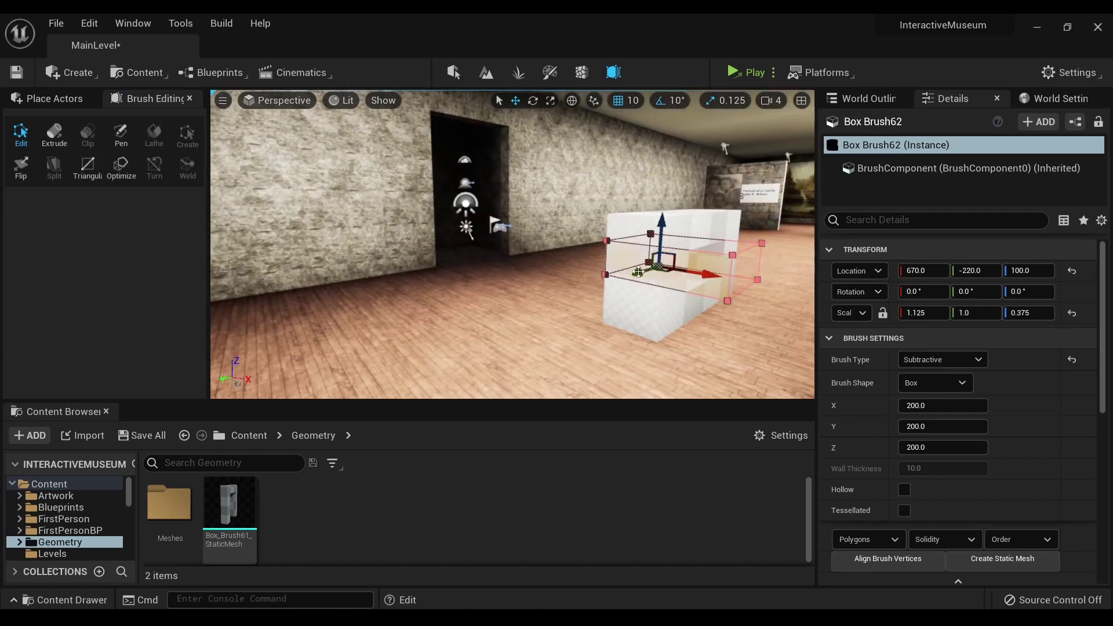
pyautogui.moveTo(638, 271); pyautogui.dragTo(614, 279)
pyautogui.keyDown('alt'); pyautogui.moveTo(571, 368); pyautogui.dragTo(539, 368); pyautogui.keyUp('alt')
pyautogui.moveTo(602, 314)
pyautogui.keyDown('alt'); pyautogui.mouseDown()
pyautogui.moveTo(463, 314)
pyautogui.moveTo(510, 314)
pyautogui.mouseUp(); pyautogui.keyUp('alt')
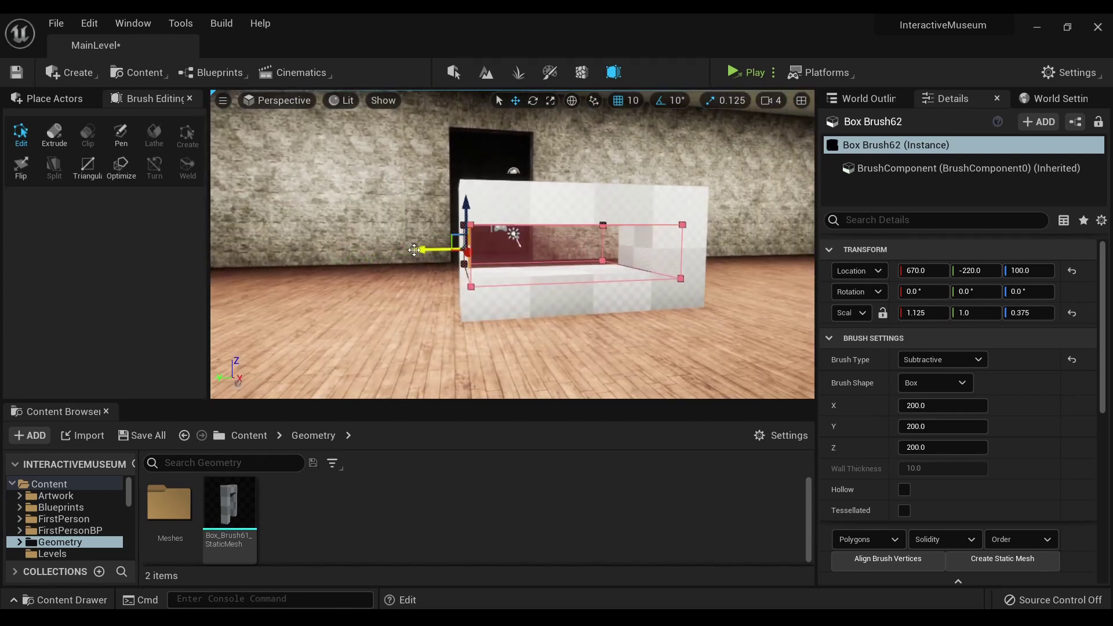
pyautogui.moveTo(413, 250); pyautogui.dragTo(444, 253)
# Select the top face of the solid box brush and raise it along Z to form a tall block.
pyautogui.keyDown('alt'); pyautogui.moveTo(725, 325); pyautogui.dragTo(655, 325); pyautogui.keyUp('alt')
pyautogui.moveTo(452, 277)
pyautogui.keyDown('alt'); pyautogui.mouseDown()
pyautogui.moveTo(412, 277)
pyautogui.moveTo(450, 264)
pyautogui.moveTo(493, 273)
pyautogui.moveTo(551, 312)
pyautogui.mouseUp(); pyautogui.keyUp('alt')
pyautogui.click(437, 283)
pyautogui.click(447, 332)
pyautogui.click(441, 344)
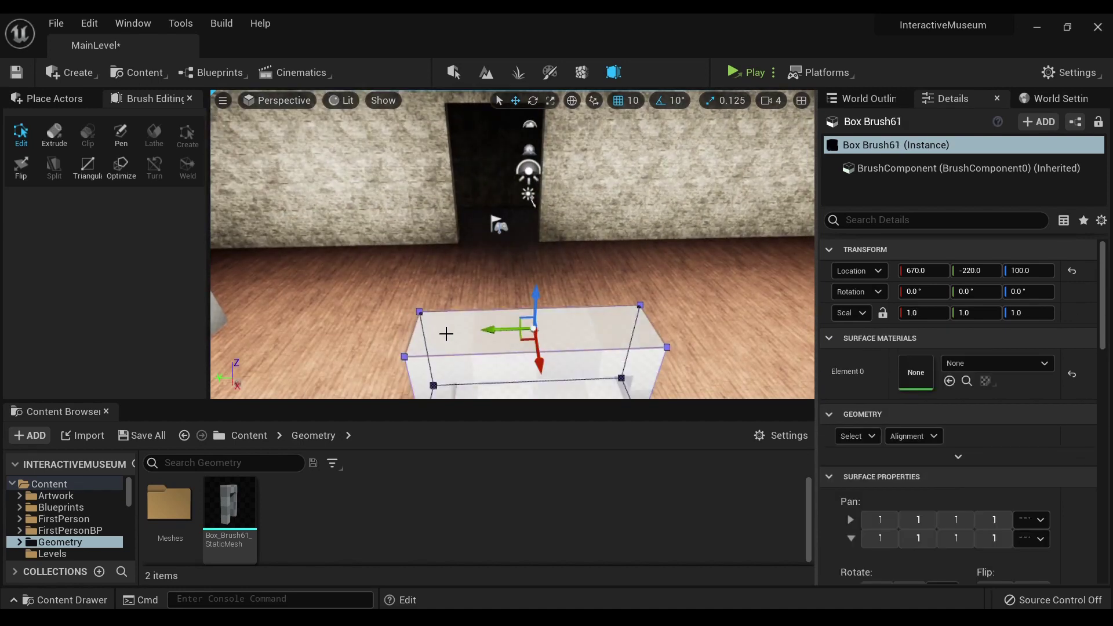
pyautogui.moveTo(534, 299); pyautogui.dragTo(540, 162)
pyautogui.moveTo(620, 319)
pyautogui.mouseDown(button='right')
pyautogui.moveTo(620, 278)
pyautogui.moveTo(621, 325)
pyautogui.moveTo(244, 301)
pyautogui.mouseUp(button='right')
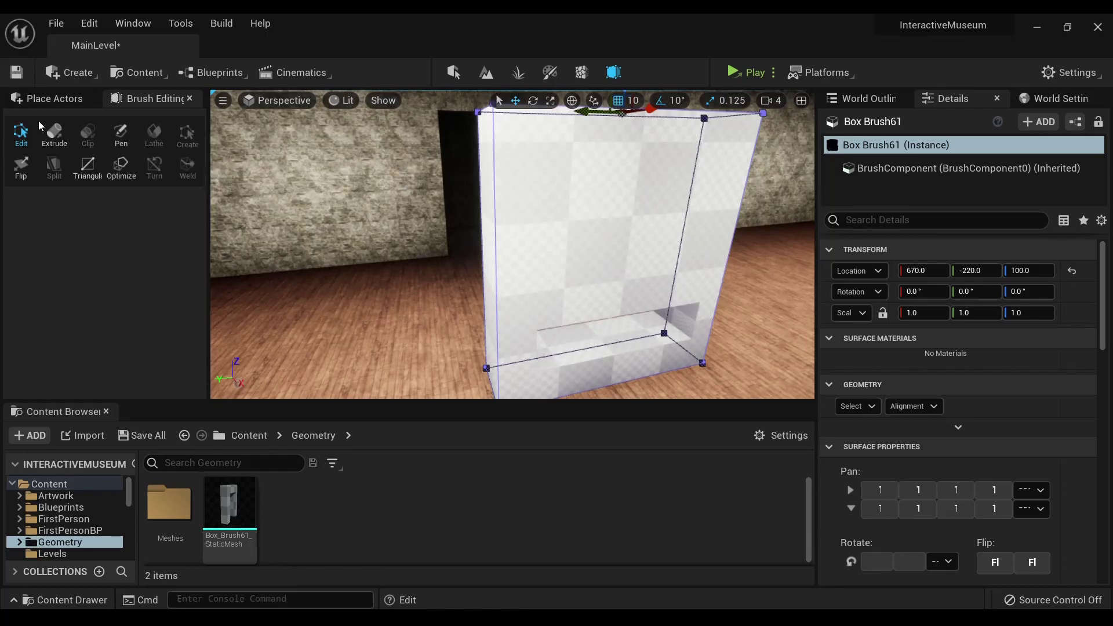
pyautogui.click(54, 134)
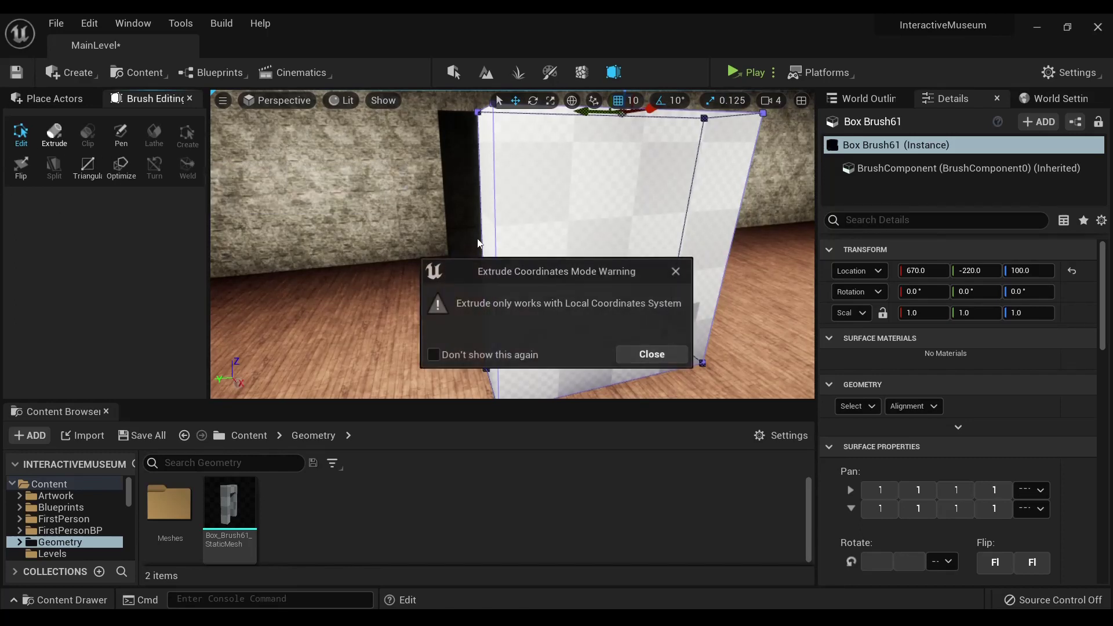
pyautogui.click(650, 355)
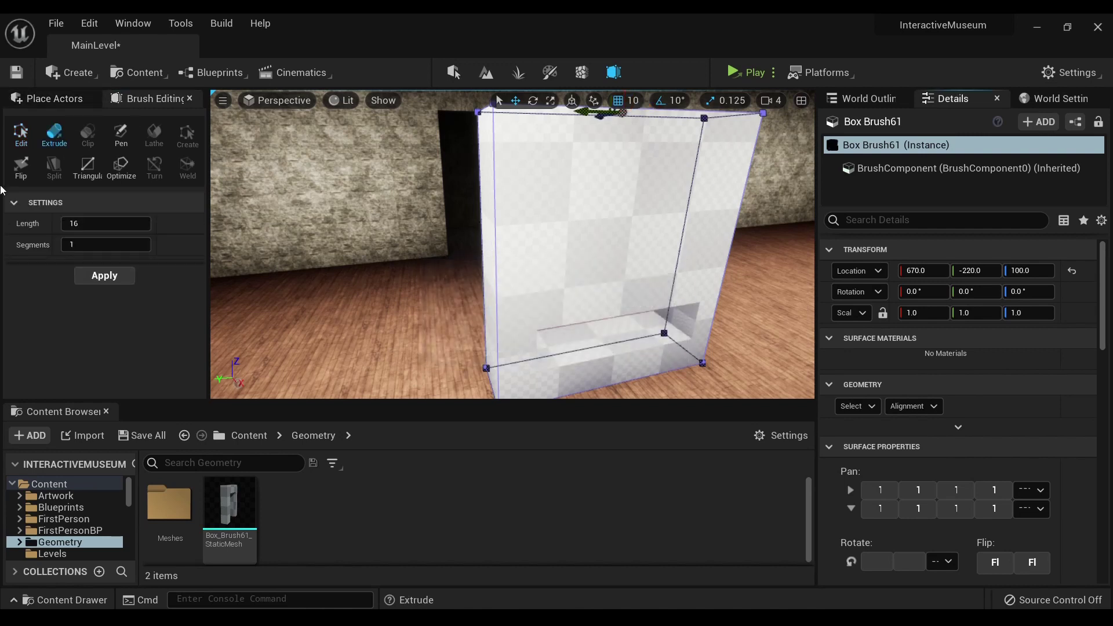
pyautogui.click(20, 133)
pyautogui.click(453, 72)
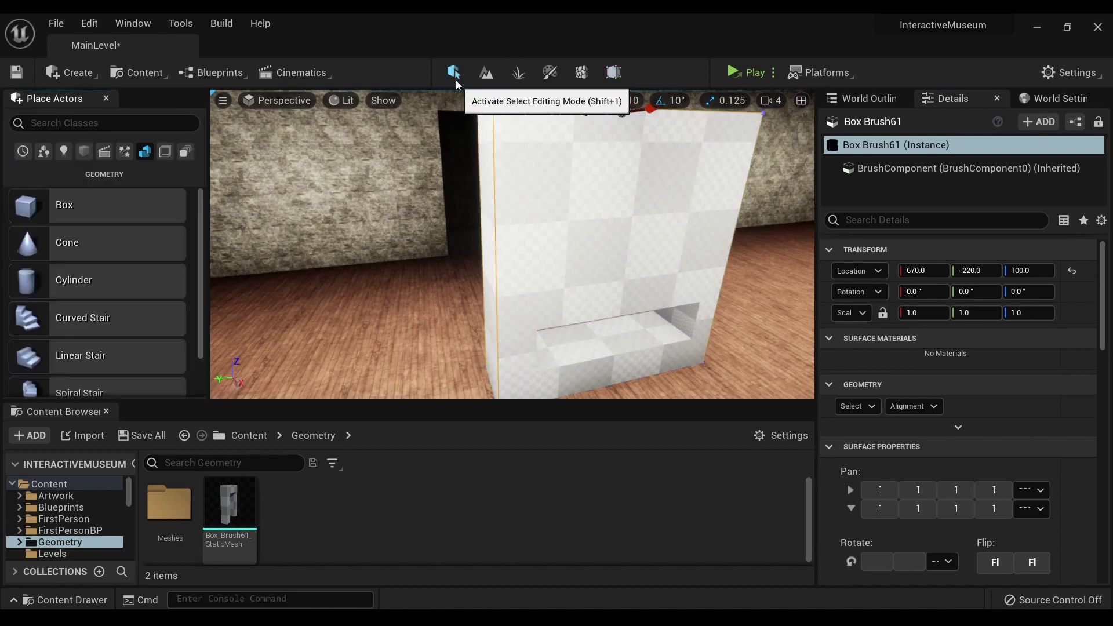
pyautogui.click(412, 180)
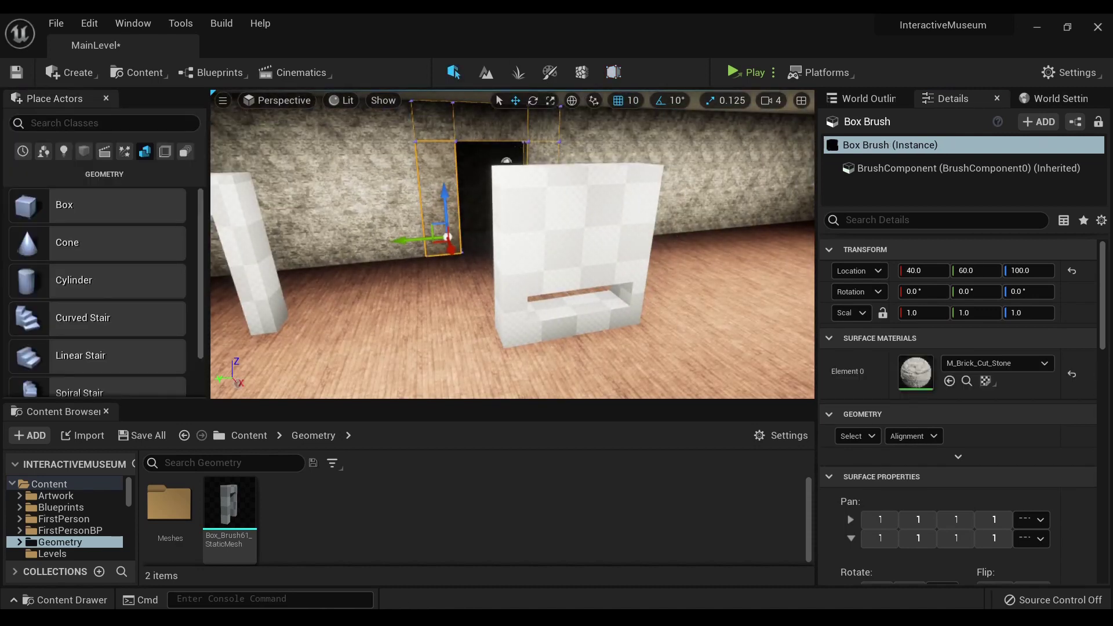
pyautogui.click(255, 257)
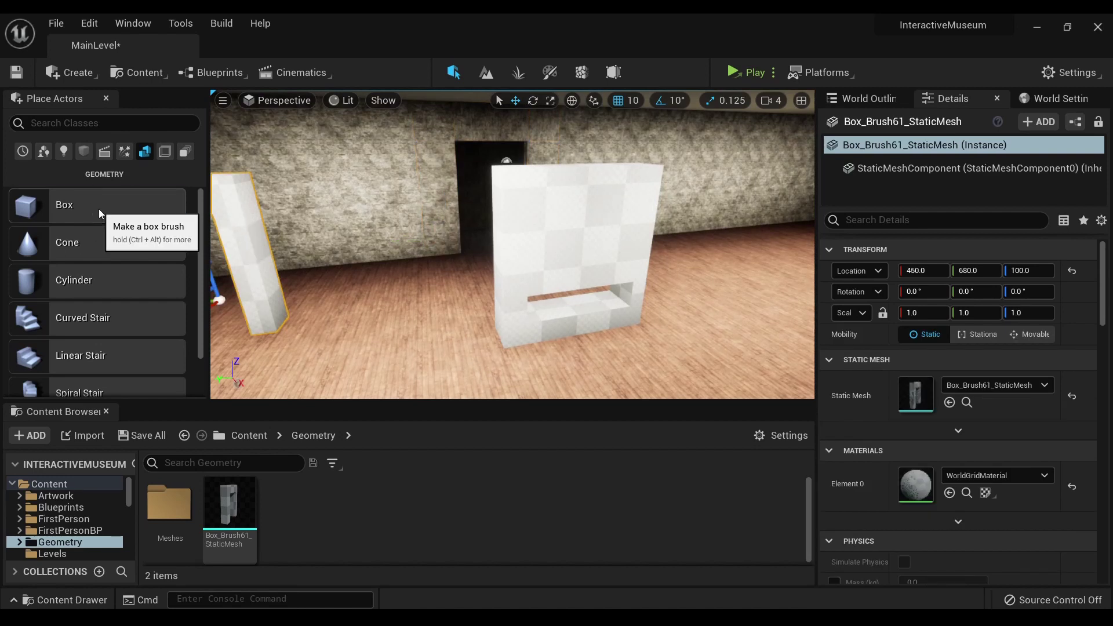
# Add a box brush between the arch and the tall block, and extrude its top face upward in brush editing mode to form a pillar.
pyautogui.moveTo(116, 207)
pyautogui.mouseDown()
pyautogui.moveTo(446, 360)
pyautogui.moveTo(395, 318)
pyautogui.mouseUp()
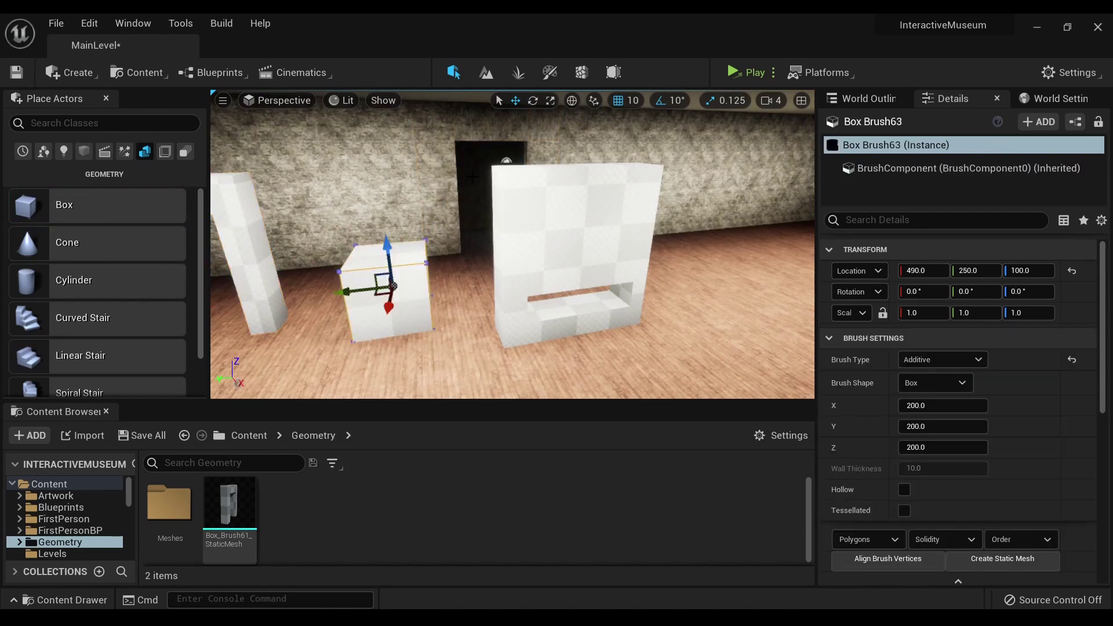
pyautogui.click(613, 72)
pyautogui.click(356, 266)
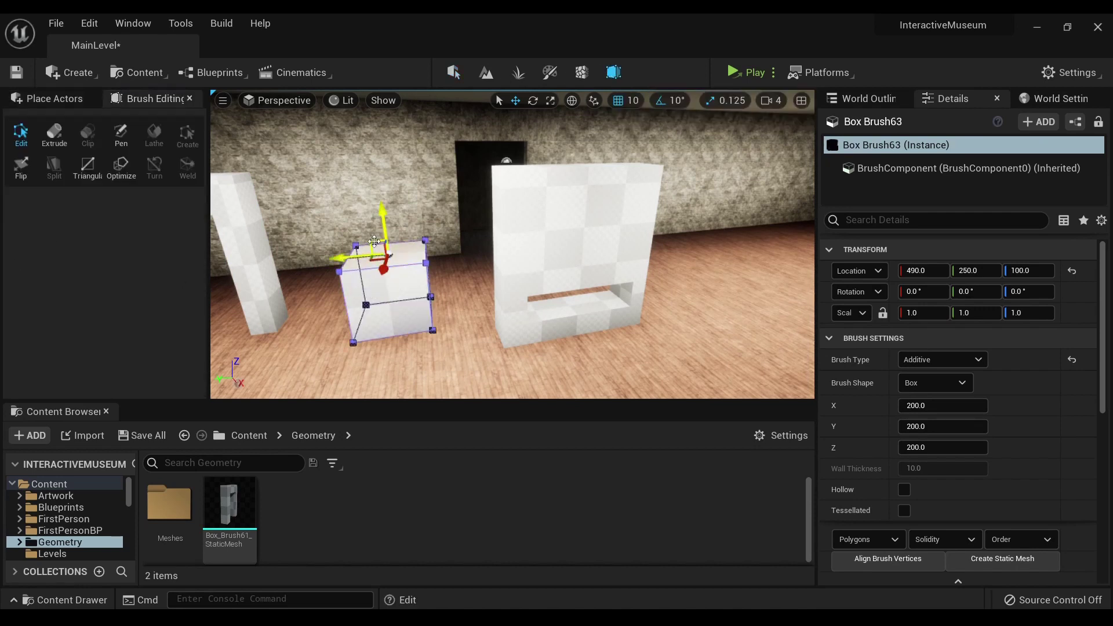
pyautogui.click(56, 128)
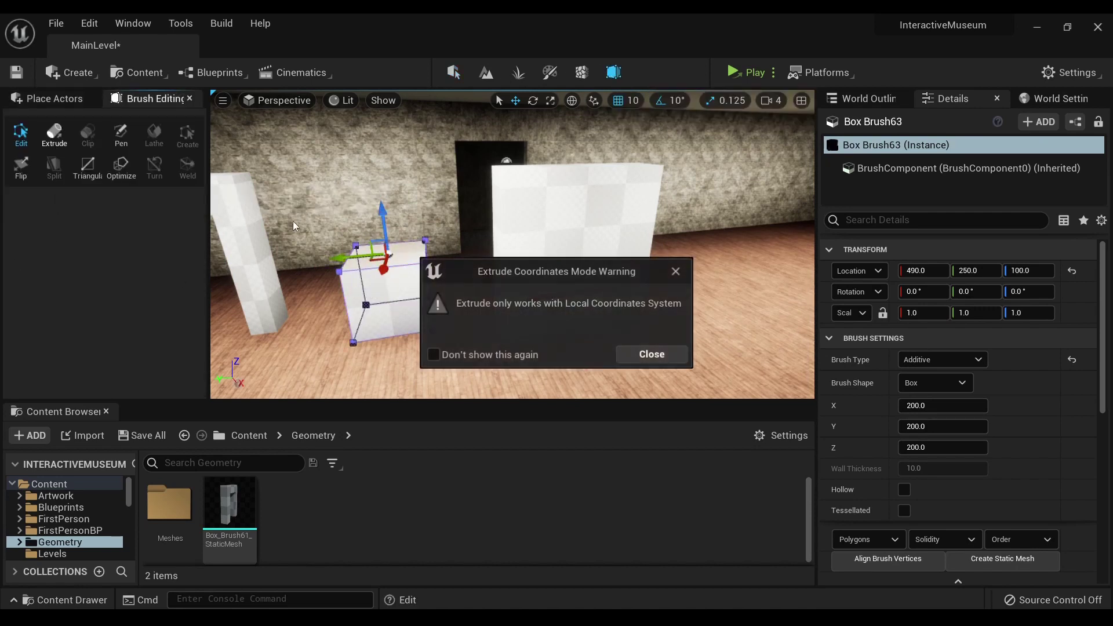
pyautogui.click(684, 357)
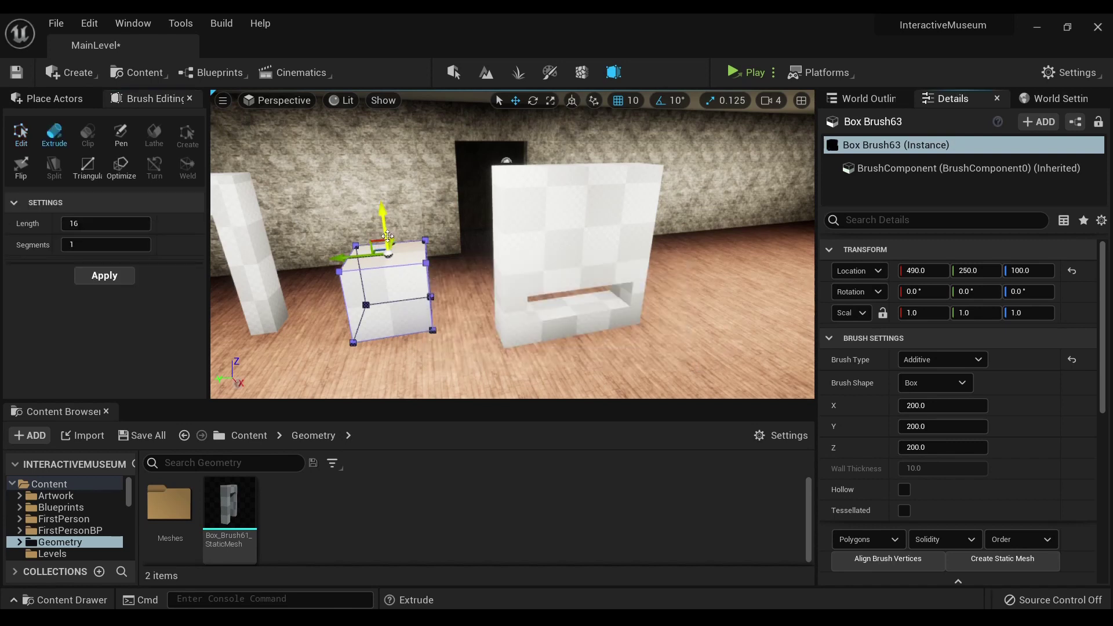
pyautogui.moveTo(385, 234); pyautogui.dragTo(378, 149)
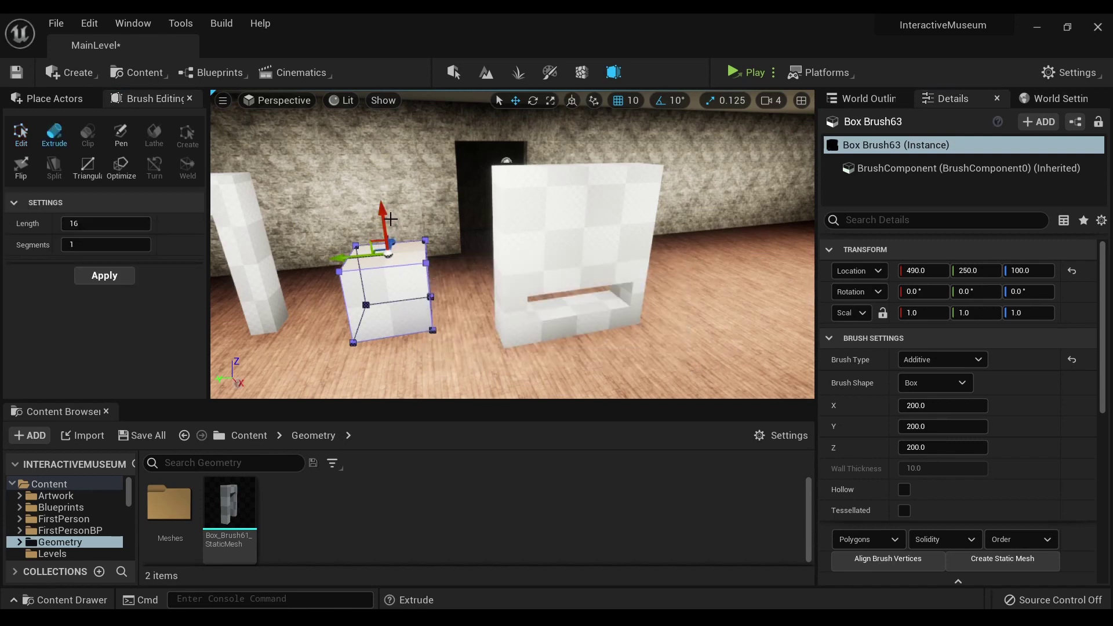
pyautogui.moveTo(385, 216); pyautogui.dragTo(366, 87)
# Extrude the pillar's upper side face sideways along Y, over the tall block to its far side, to form a beam.
pyautogui.moveTo(391, 117); pyautogui.dragTo(333, 145, button='right')
pyautogui.moveTo(381, 175); pyautogui.dragTo(375, 150, button='right')
pyautogui.press('w')
pyautogui.scroll(-2, 371, 133)
pyautogui.moveTo(409, 145); pyautogui.dragTo(700, 173)
pyautogui.press('d')
pyautogui.moveTo(739, 197); pyautogui.dragTo(711, 149, button='right')
pyautogui.moveTo(710, 149); pyautogui.dragTo(743, 187)
# Select the underside face at the beam's far end and extrude it down to the floor as a second pillar.
pyautogui.press('q')
pyautogui.moveTo(743, 187); pyautogui.dragTo(661, 143, button='right')
pyautogui.click(668, 116)
pyautogui.moveTo(677, 151); pyautogui.dragTo(682, 306)
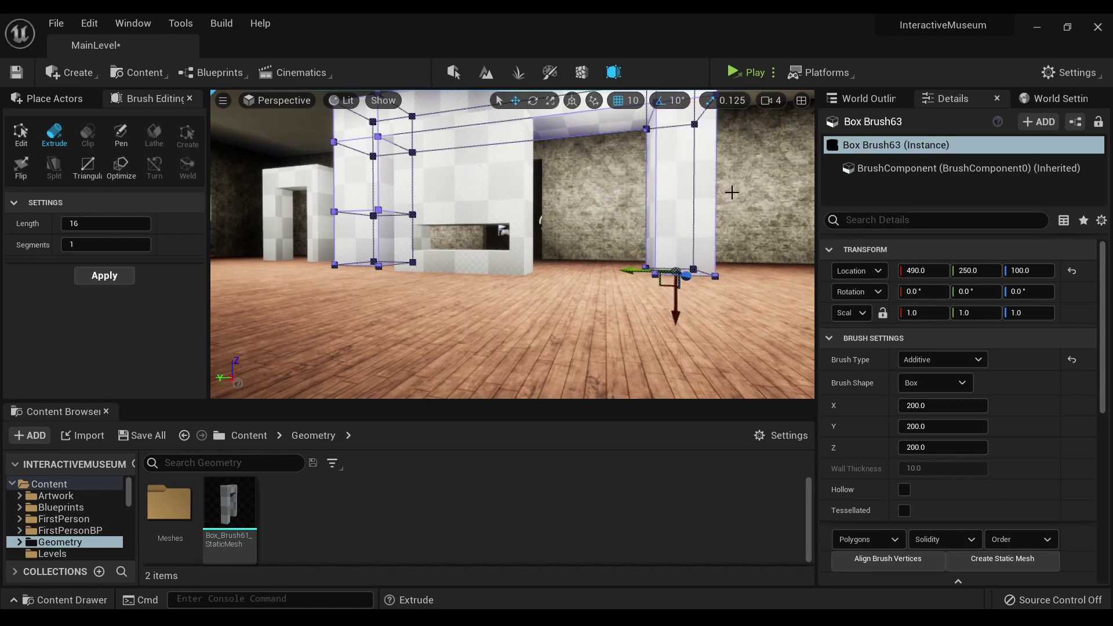
pyautogui.moveTo(701, 196)
pyautogui.mouseDown(button='right')
pyautogui.moveTo(722, 176)
pyautogui.moveTo(690, 156)
pyautogui.moveTo(771, 163)
pyautogui.mouseUp(button='right')
pyautogui.press('q')
pyautogui.press('a')
pyautogui.moveTo(702, 157); pyautogui.dragTo(629, 177, button='right')
pyautogui.press('d')
pyautogui.press('e')
pyautogui.moveTo(679, 126); pyautogui.dragTo(573, 226, button='right')
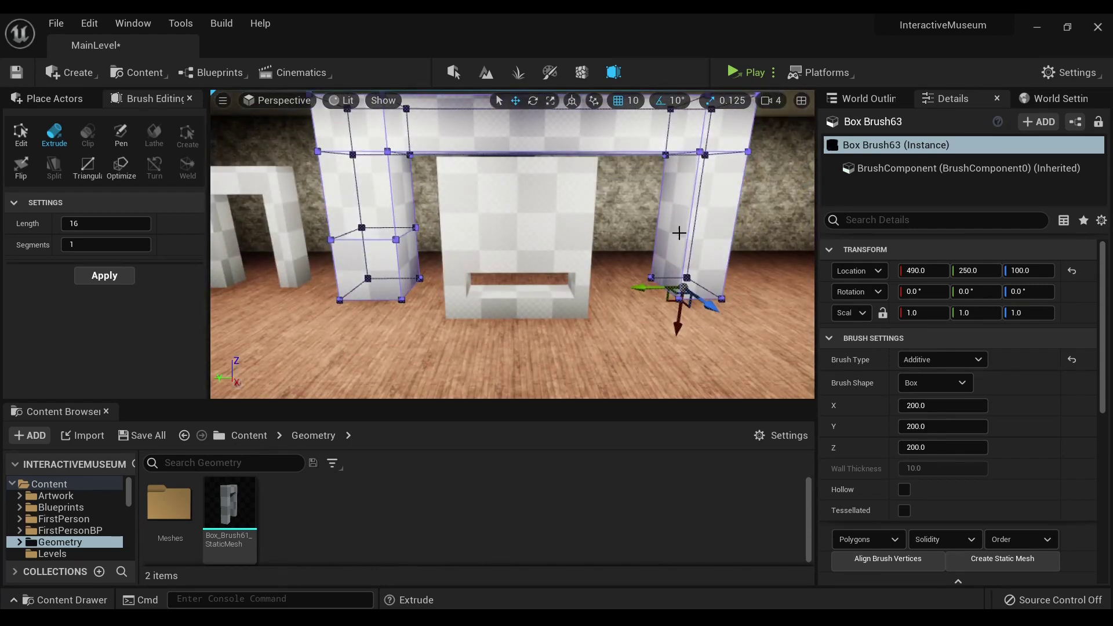
# Examine the brush actors in the World Outliner and select the tall block brush in the viewport.
pyautogui.click(864, 99)
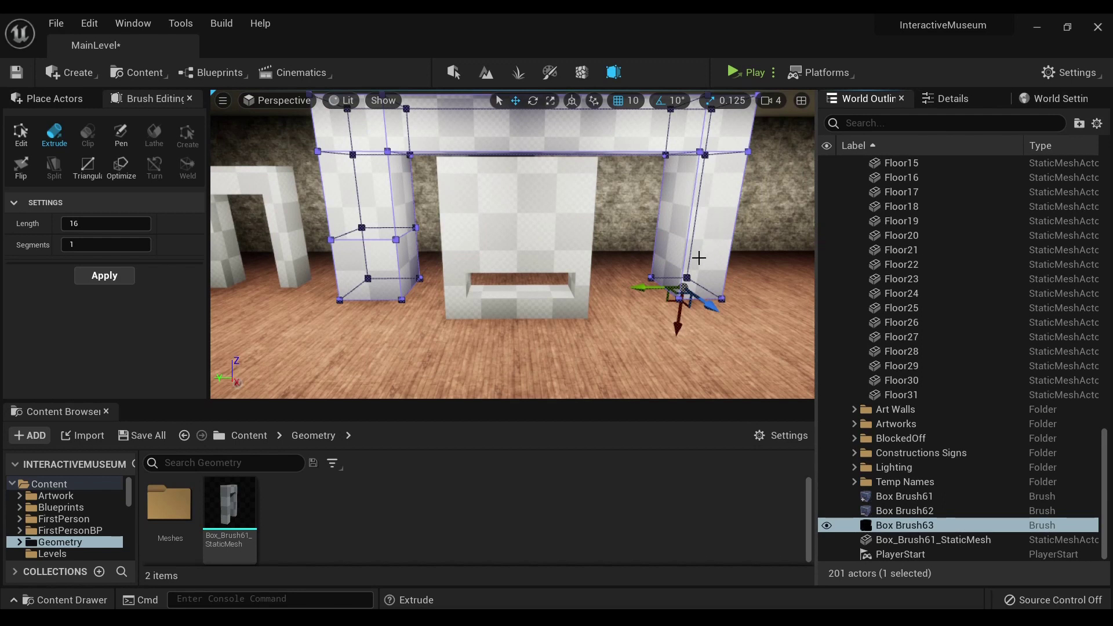
pyautogui.scroll(-3, 651, 284)
pyautogui.scroll(5, 651, 284)
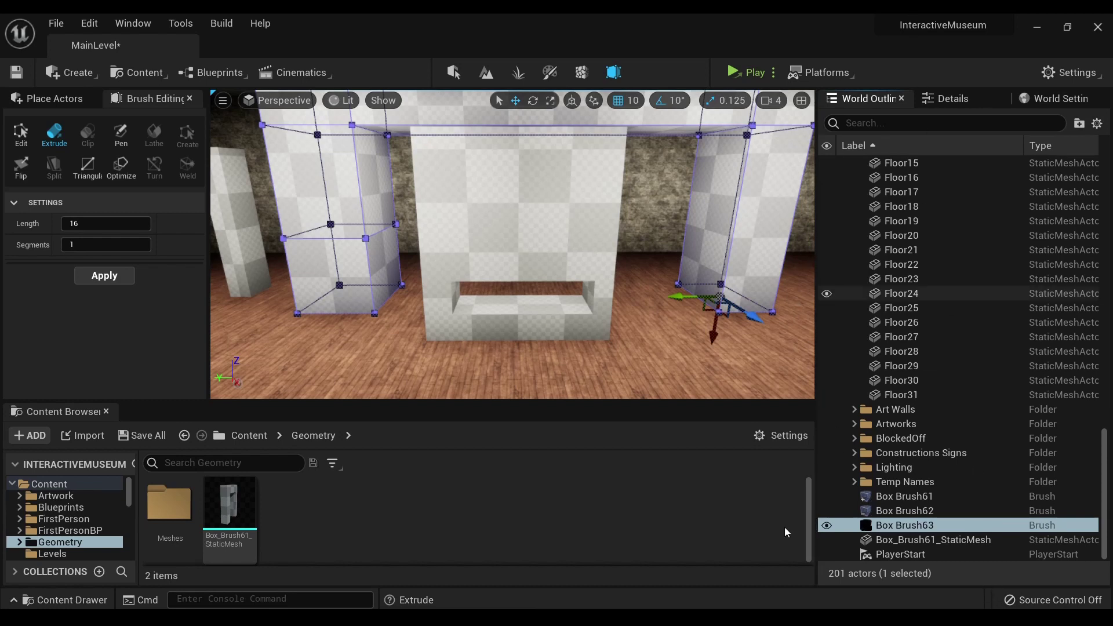
pyautogui.click(562, 246)
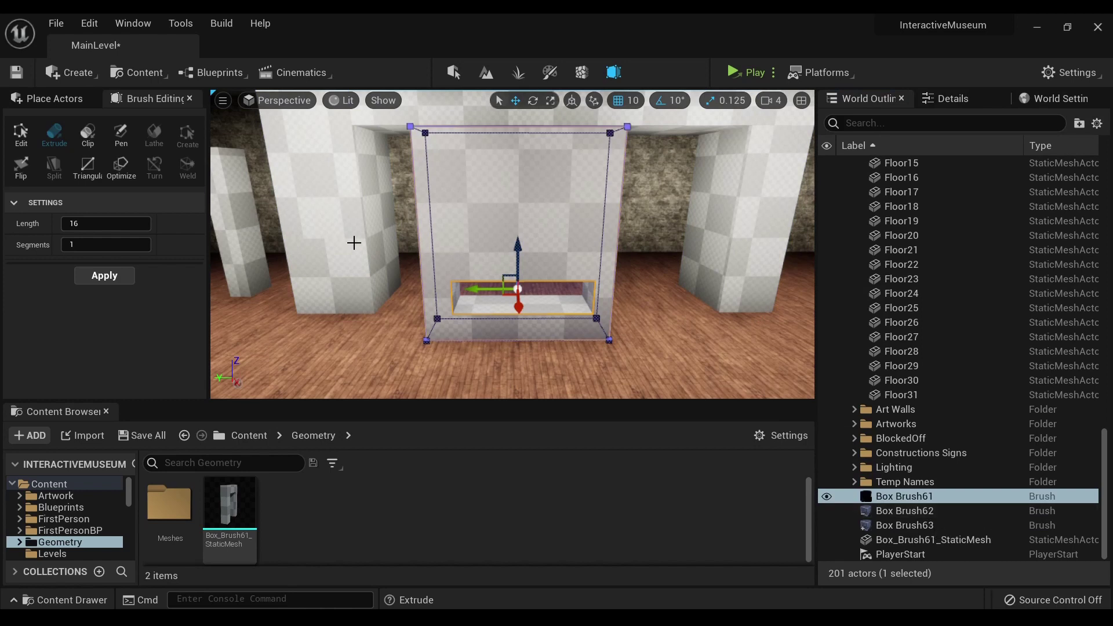
# Select the brush forming the two pillars and beam, and show its surface properties in a widened Details panel.
pyautogui.click(343, 202)
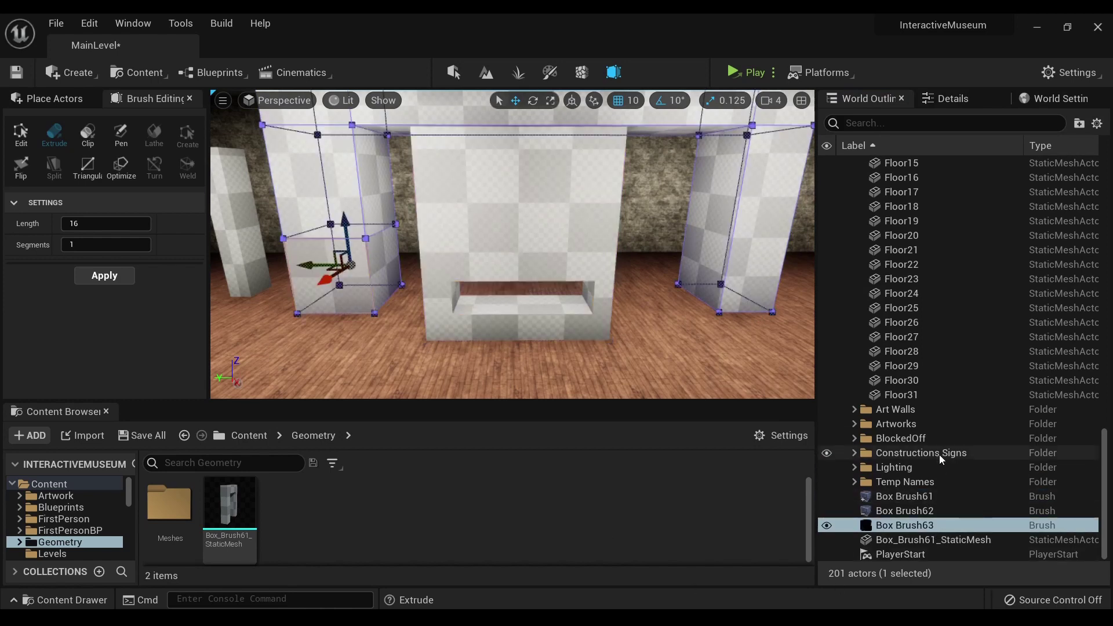
pyautogui.click(946, 99)
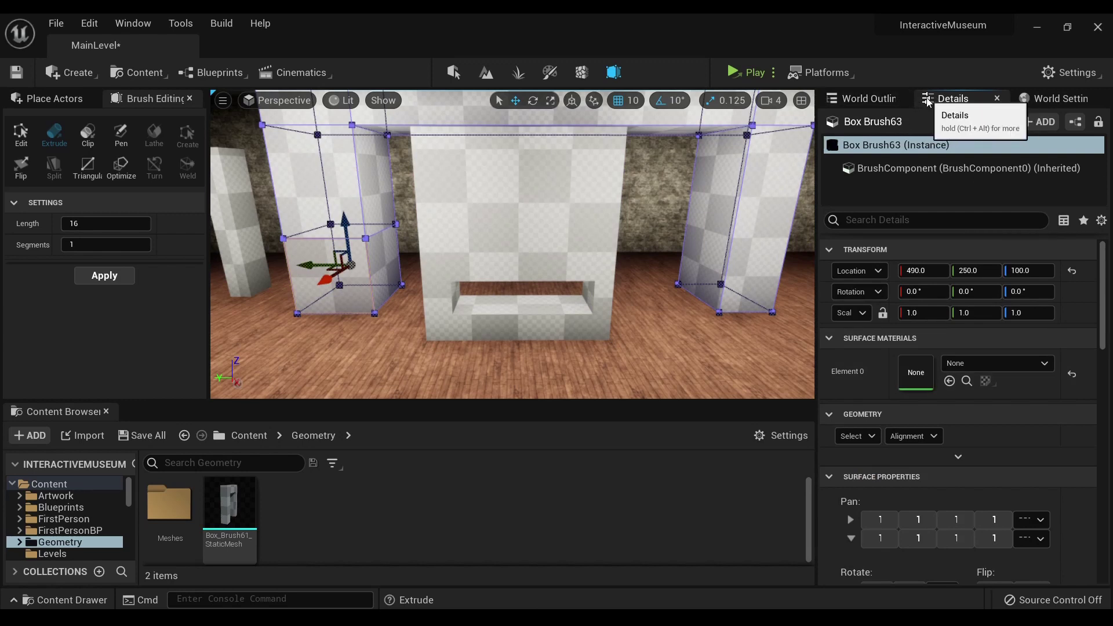
pyautogui.scroll(-4, 903, 270)
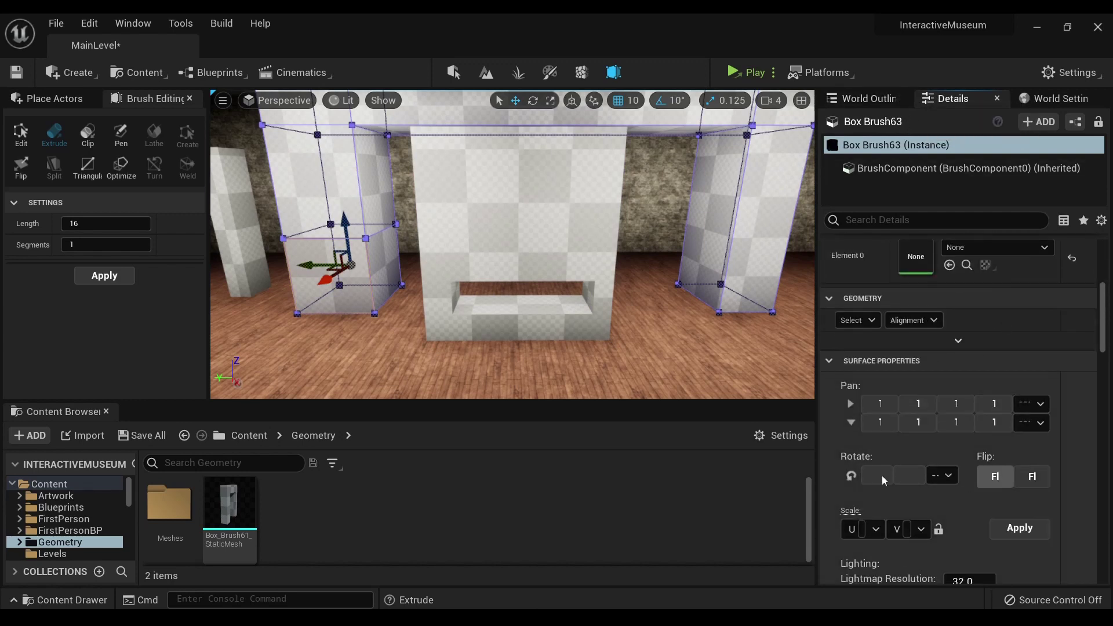
pyautogui.moveTo(819, 378); pyautogui.dragTo(715, 377)
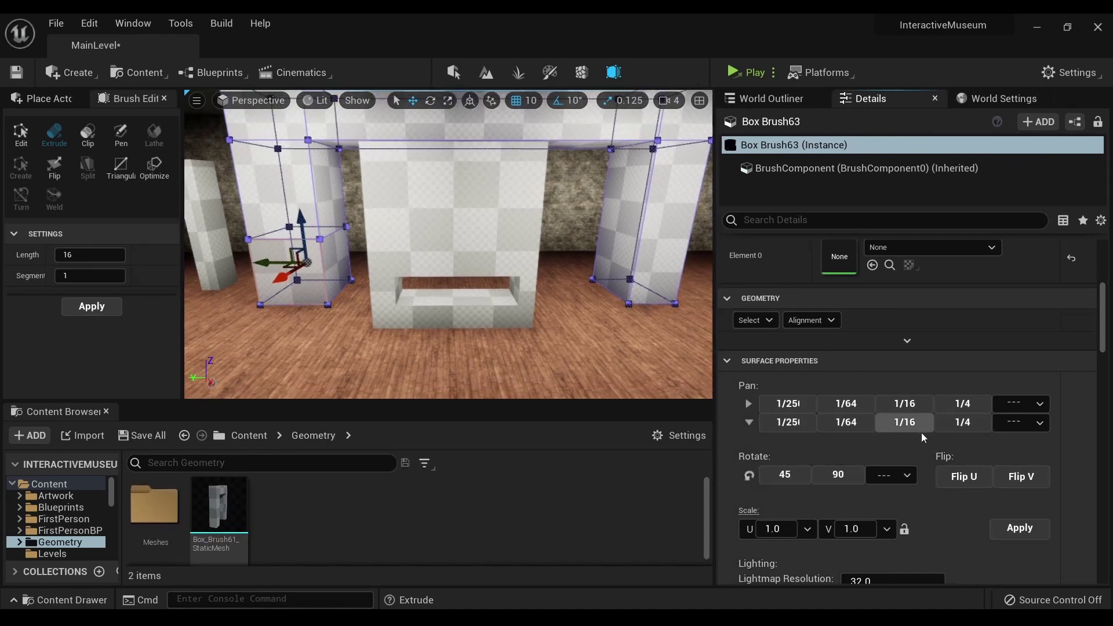
# From StarterContent's Materials folder, apply M_Brick_Clay_New to the first pillar's upper front face and try M_Brick_Clay_Beveled on its lower face.
pyautogui.click(249, 435)
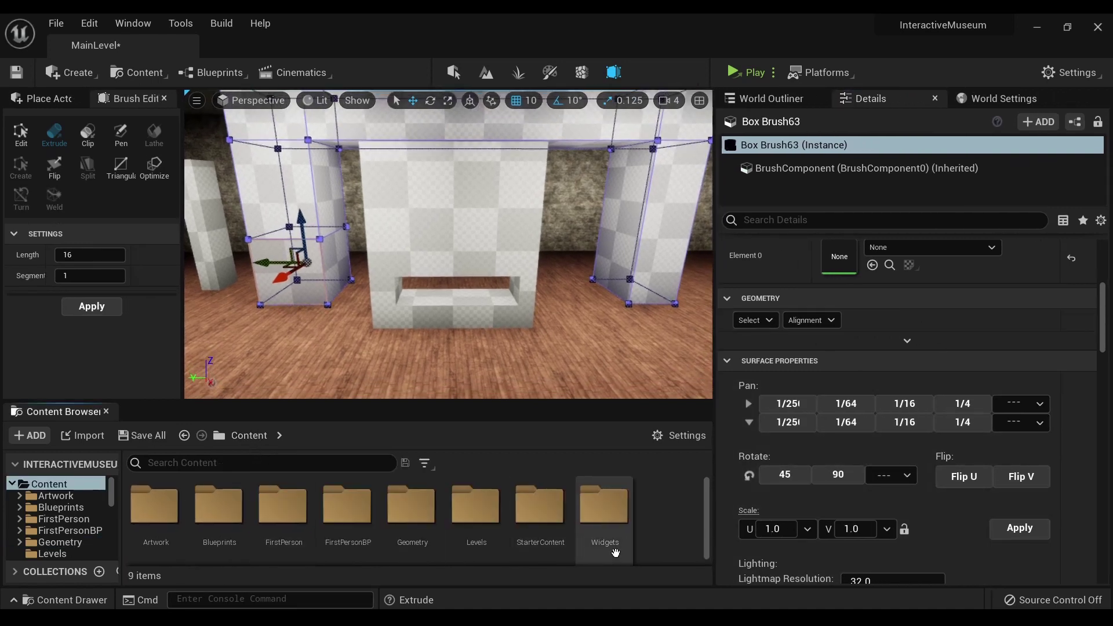
pyautogui.doubleClick(540, 522)
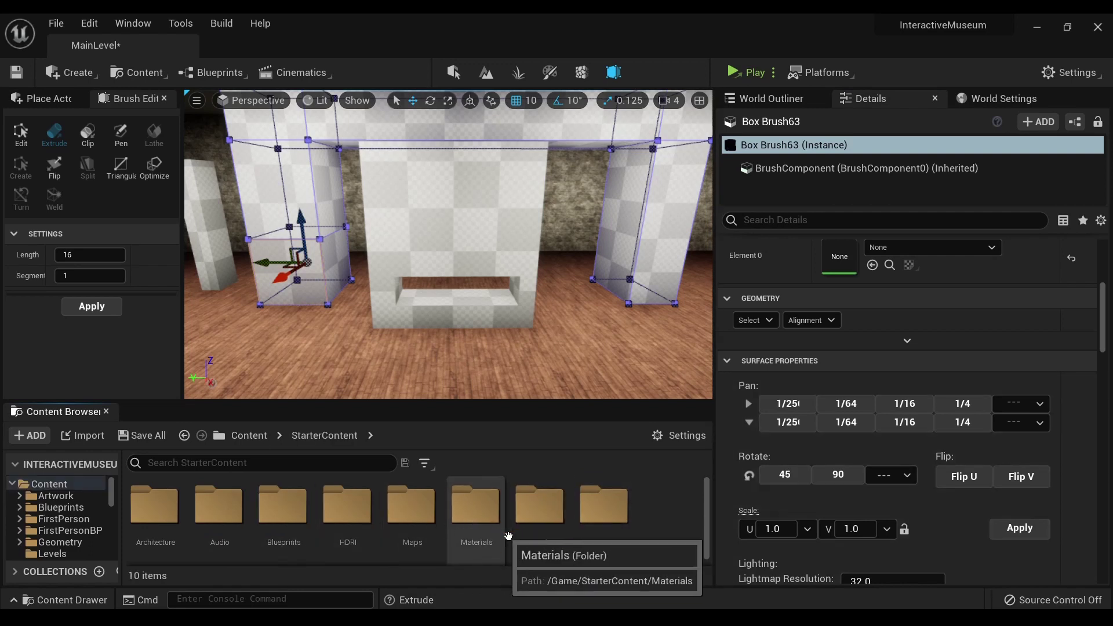
pyautogui.doubleClick(496, 513)
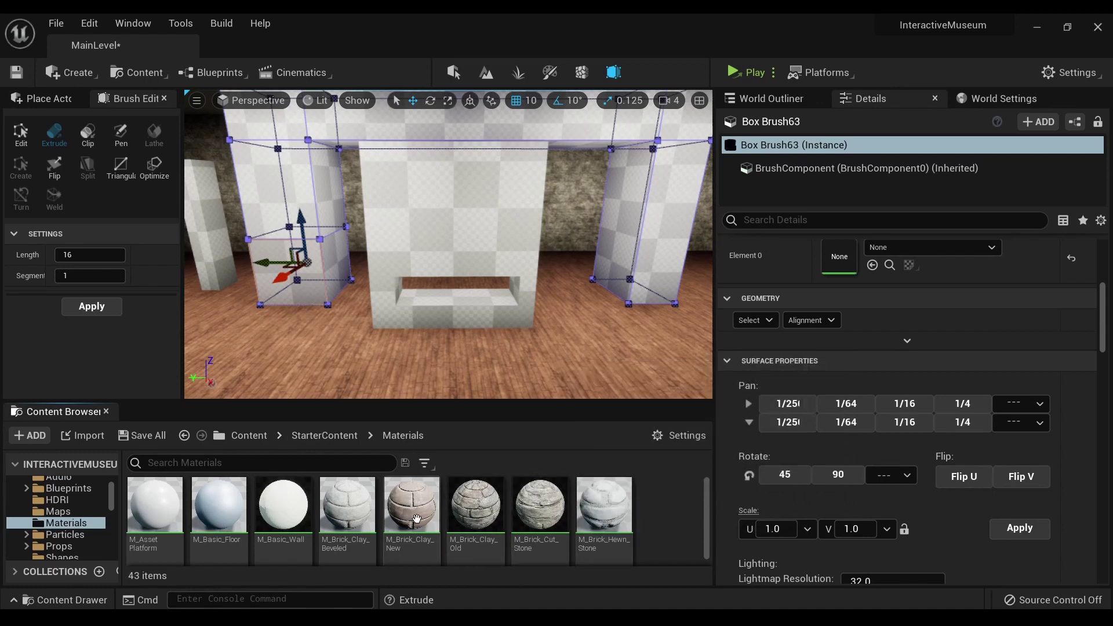
pyautogui.moveTo(407, 513); pyautogui.dragTo(279, 193)
pyautogui.moveTo(347, 507); pyautogui.dragTo(297, 272)
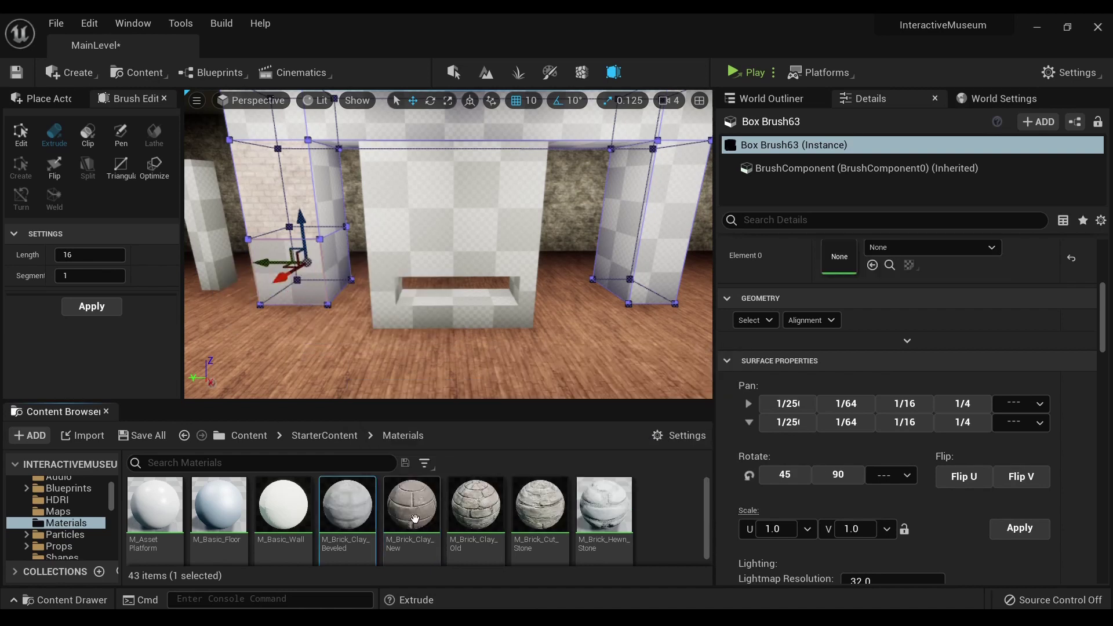
# Exit brush editing mode and apply M_Brick_Clay_Old to the front face of the second pillar.
pyautogui.moveTo(475, 504); pyautogui.dragTo(653, 226)
pyautogui.moveTo(636, 274); pyautogui.dragTo(638, 281, button='right')
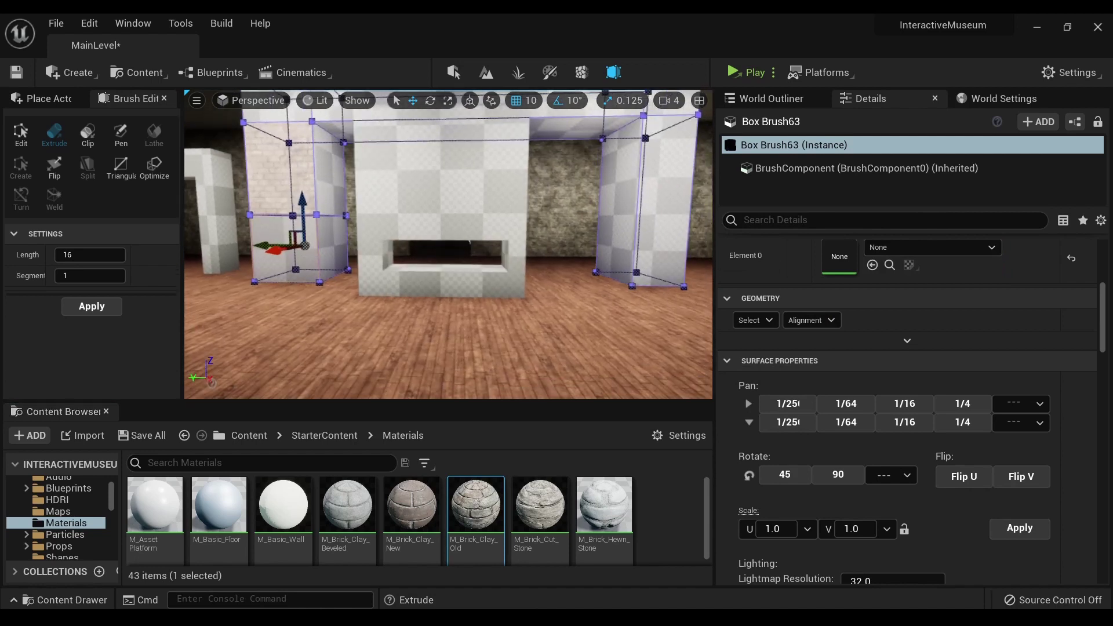
pyautogui.click(662, 219)
pyautogui.moveTo(502, 492); pyautogui.dragTo(655, 263)
pyautogui.hotkey('shift', '1')
pyautogui.moveTo(487, 507)
pyautogui.mouseDown()
pyautogui.moveTo(819, 232)
pyautogui.moveTo(664, 239)
pyautogui.mouseUp()
# Apply M_Brick_Cut_Stone to the front face above the second pillar and M_Brick_Hewn_Stone to the beam's front face.
pyautogui.moveTo(658, 264); pyautogui.dragTo(670, 243, button='right')
pyautogui.moveTo(539, 504); pyautogui.dragTo(624, 179)
pyautogui.moveTo(603, 505); pyautogui.dragTo(452, 186)
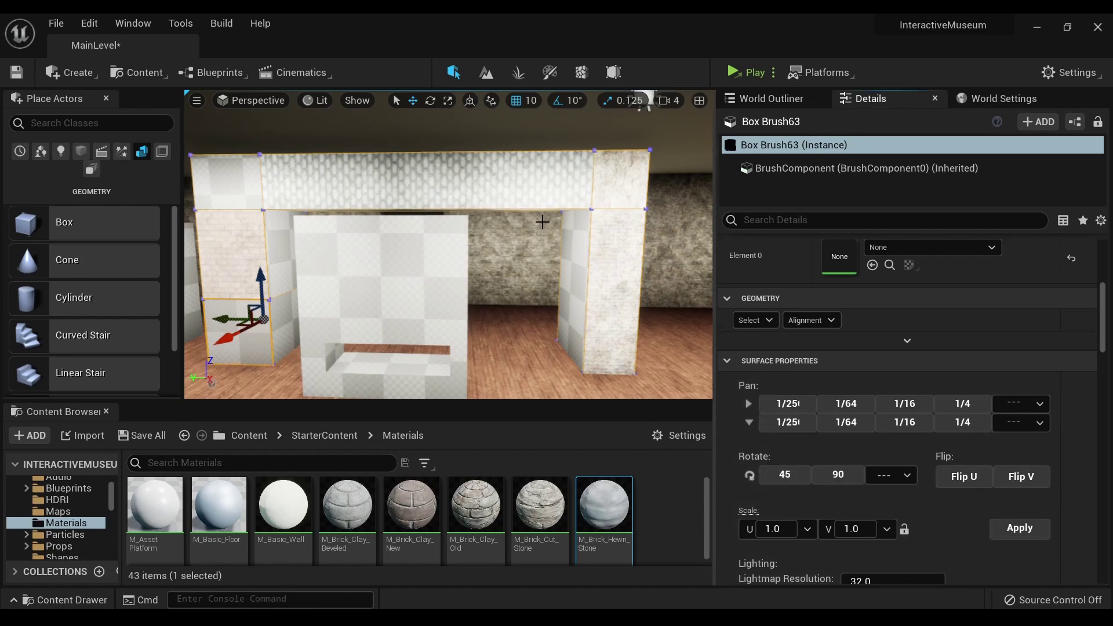
# Select the beam's front face and rotate its texture in 90 and 45 degree increments until the bricks run horizontally.
pyautogui.click(524, 174)
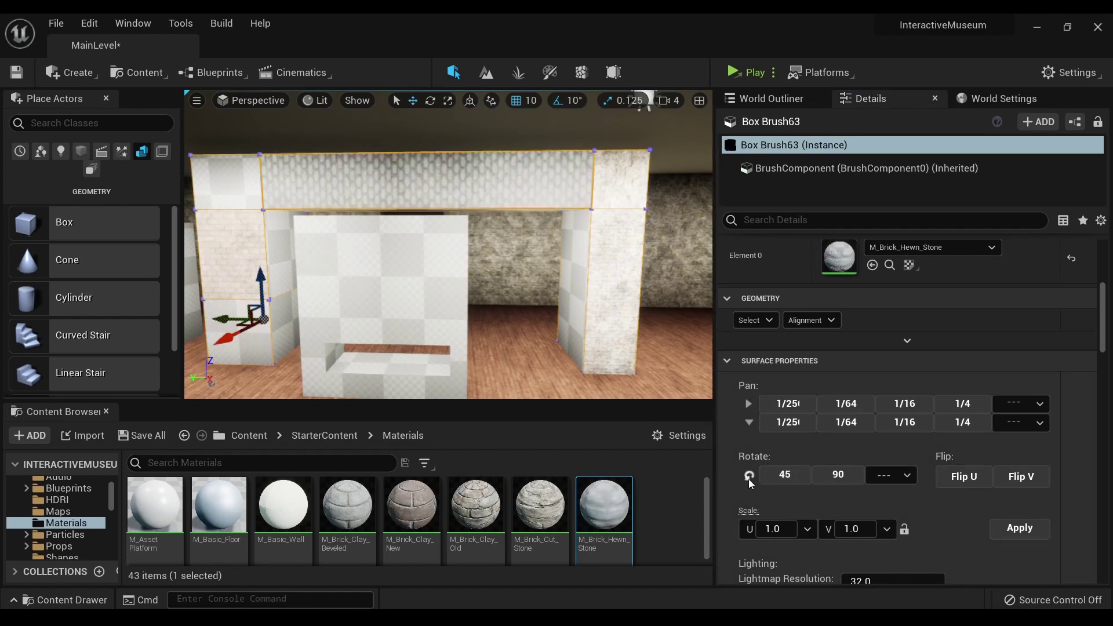
pyautogui.click(839, 475)
pyautogui.click(780, 475)
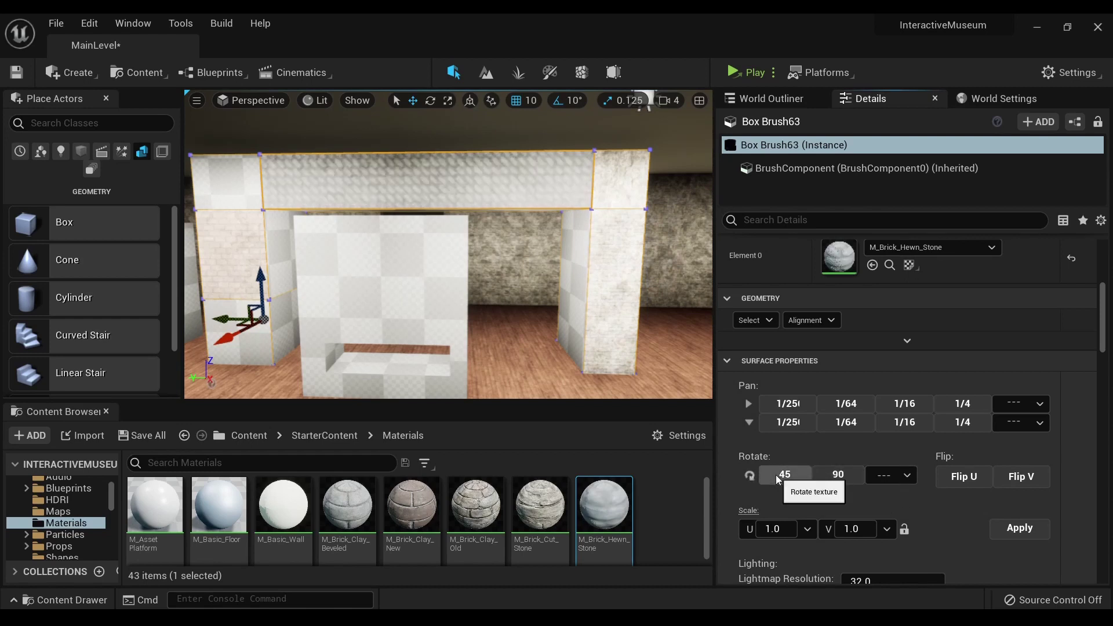
pyautogui.click(832, 474)
pyautogui.click(808, 475)
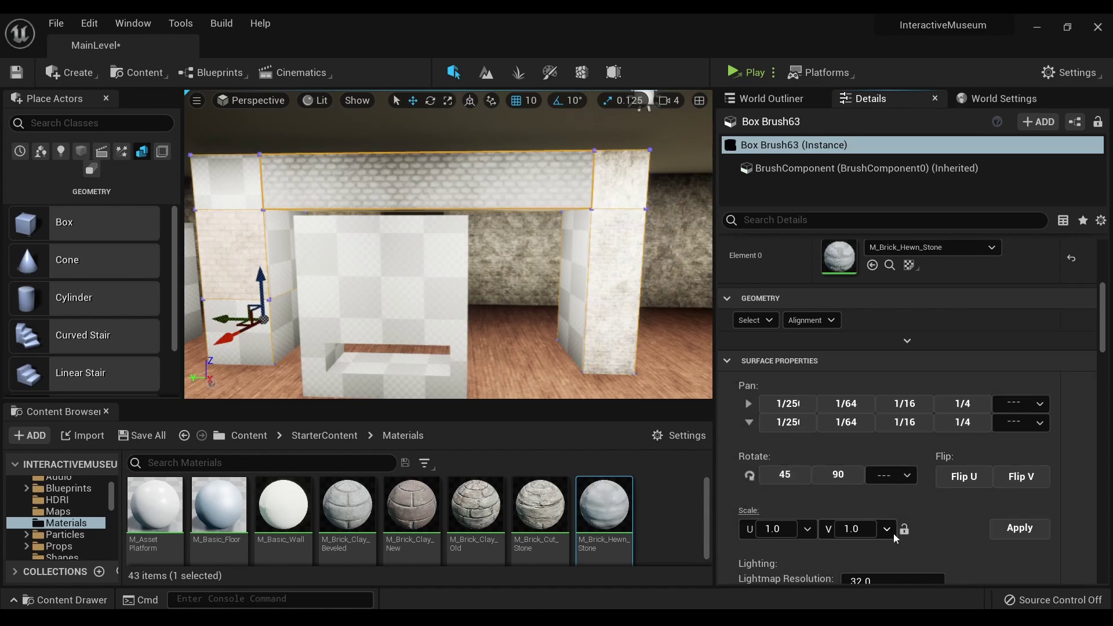
# Scale the texture on the beam's front face to 4.0 in both U and V.
pyautogui.click(806, 529)
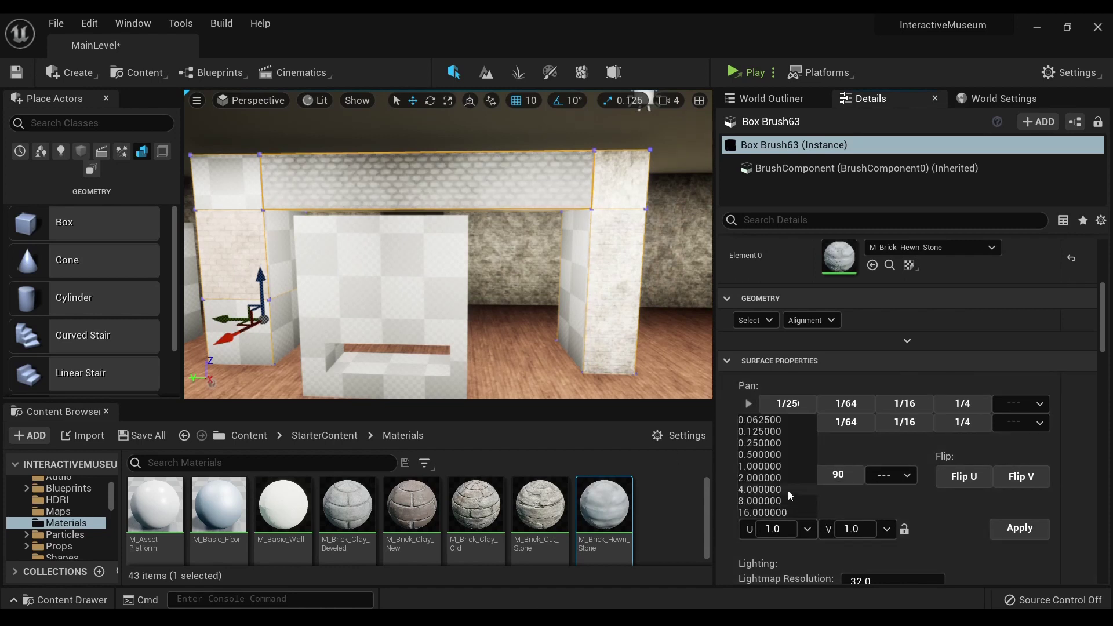
pyautogui.click(803, 490)
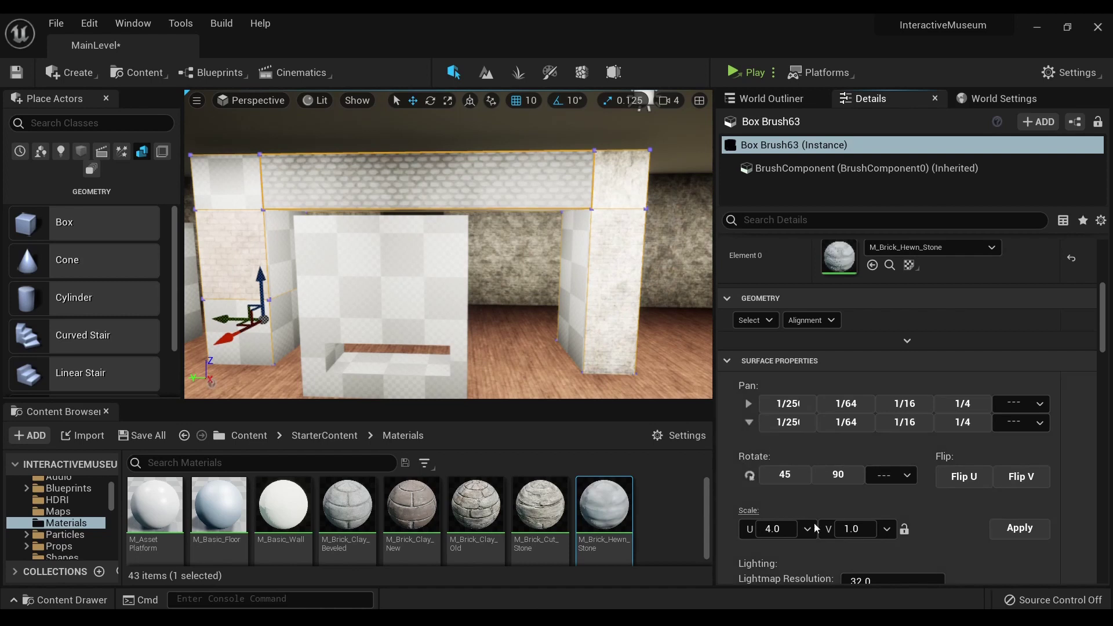
pyautogui.click(882, 531)
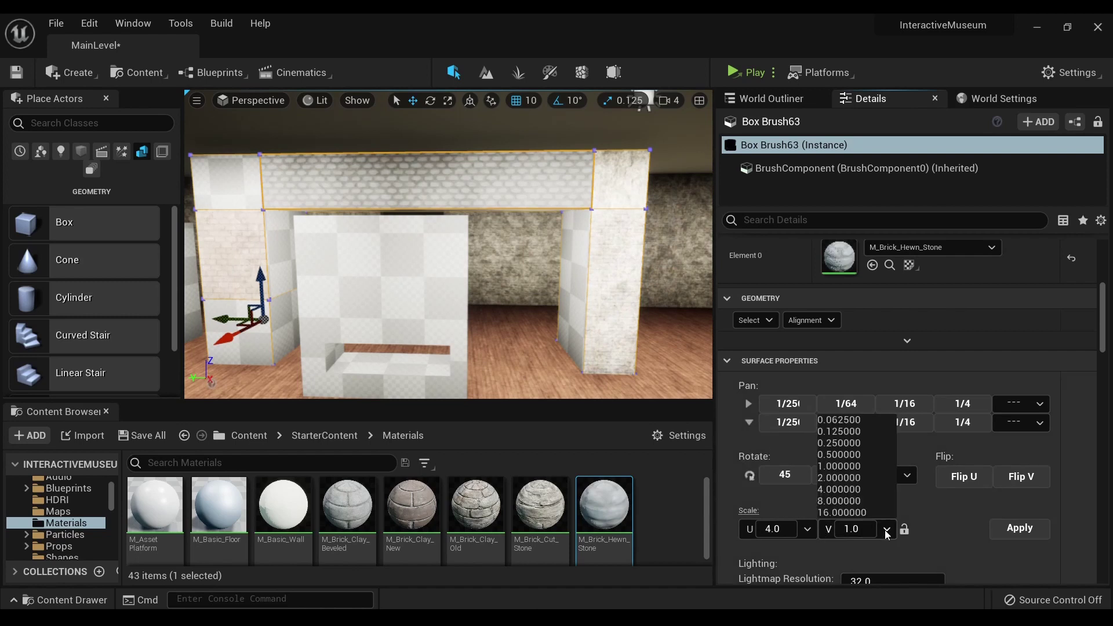
pyautogui.click(860, 489)
pyautogui.click(1020, 528)
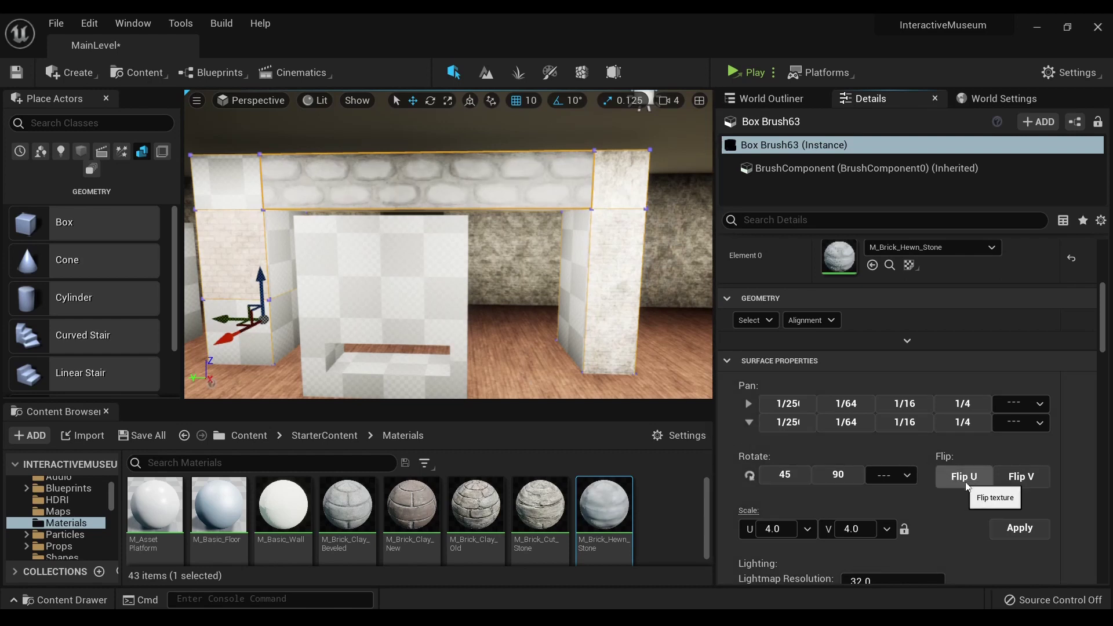
# Flip the stone texture on the beam's front face several times in both the U and V directions.
pyautogui.click(1022, 478)
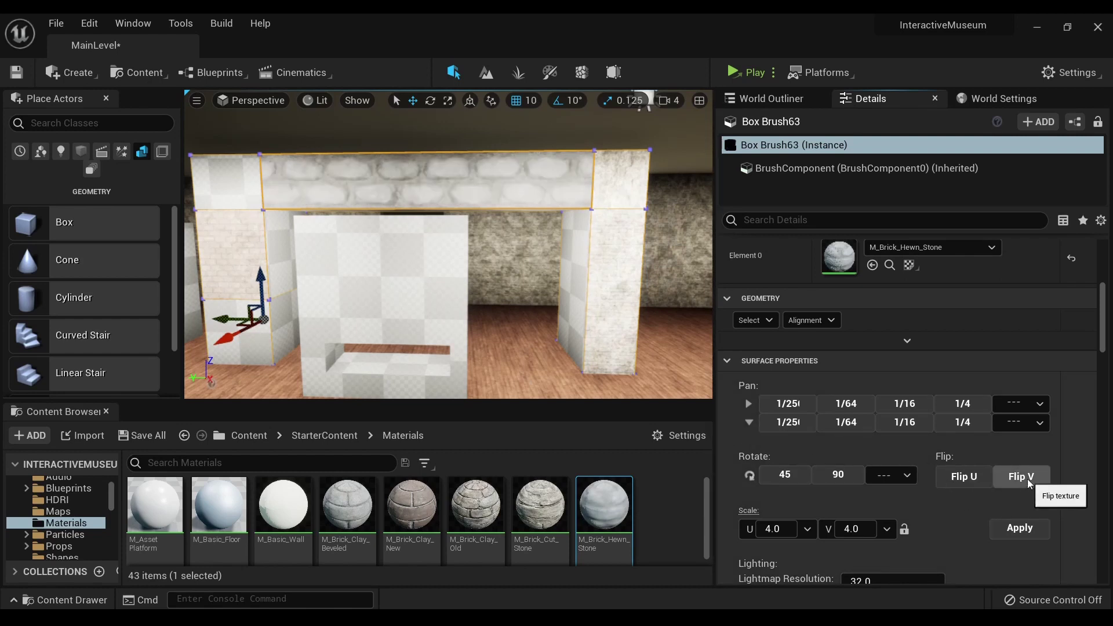
pyautogui.click(987, 480)
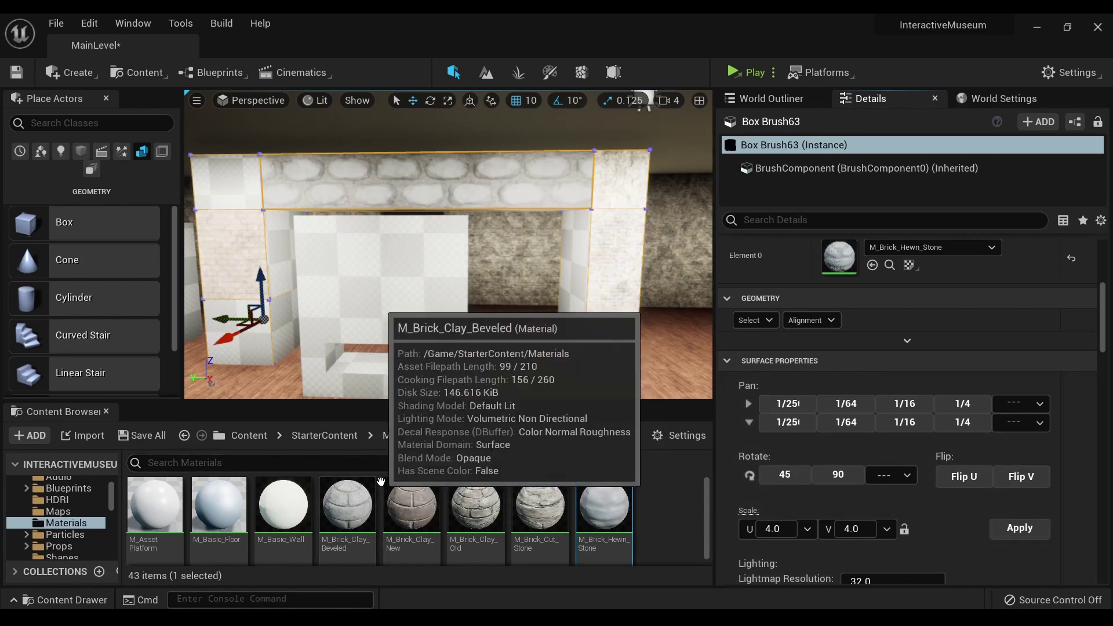
pyautogui.moveTo(380, 482)
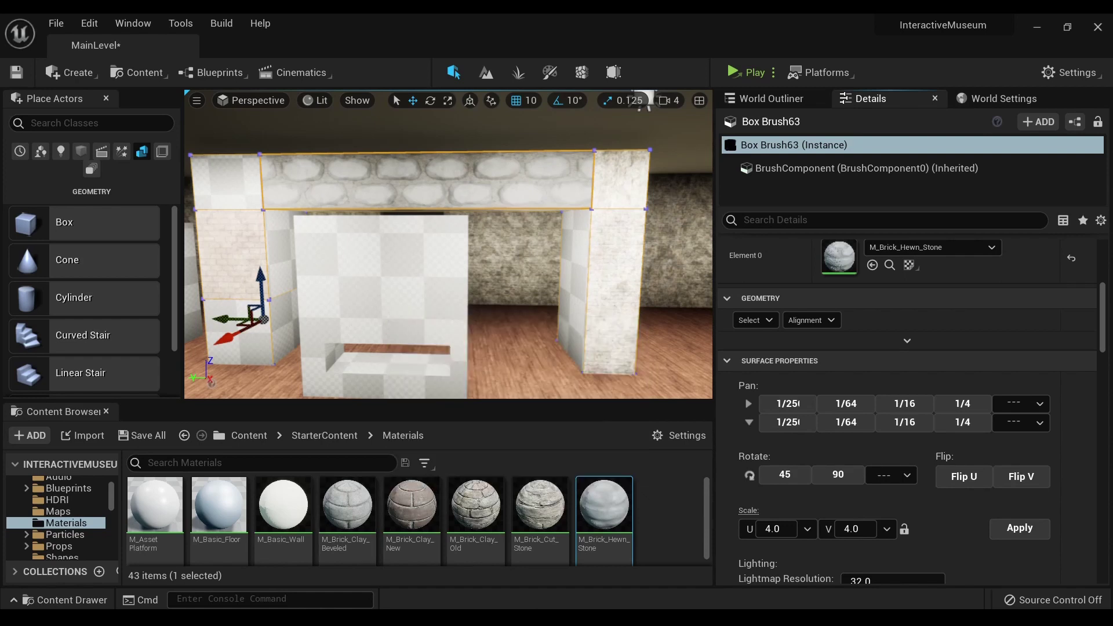
pyautogui.click(965, 477)
pyautogui.click(966, 477)
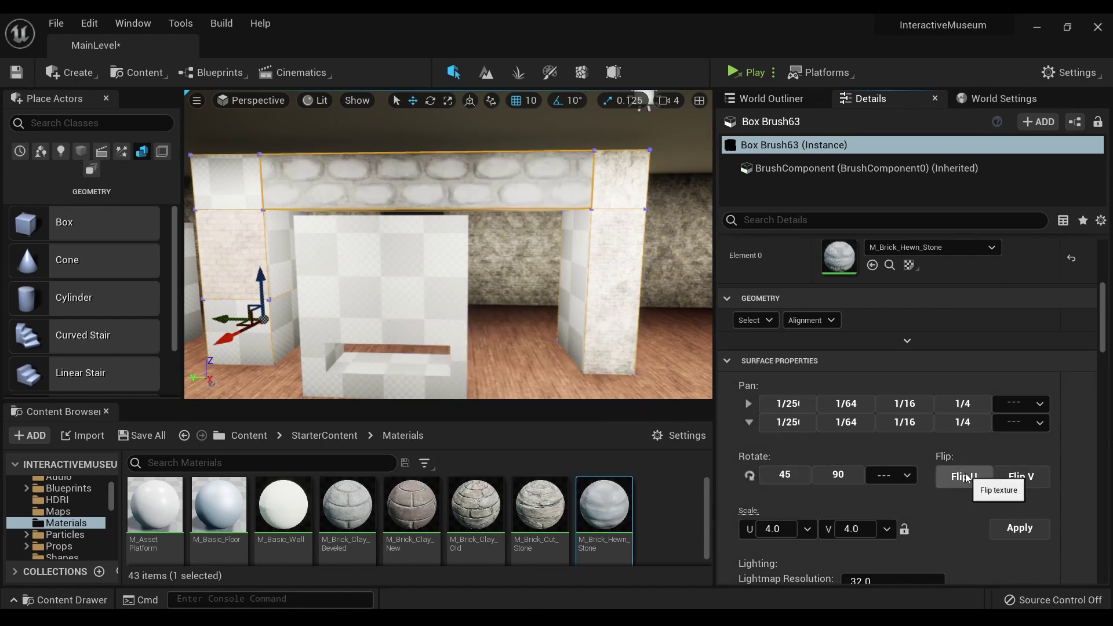
pyautogui.click(1017, 476)
pyautogui.click(957, 481)
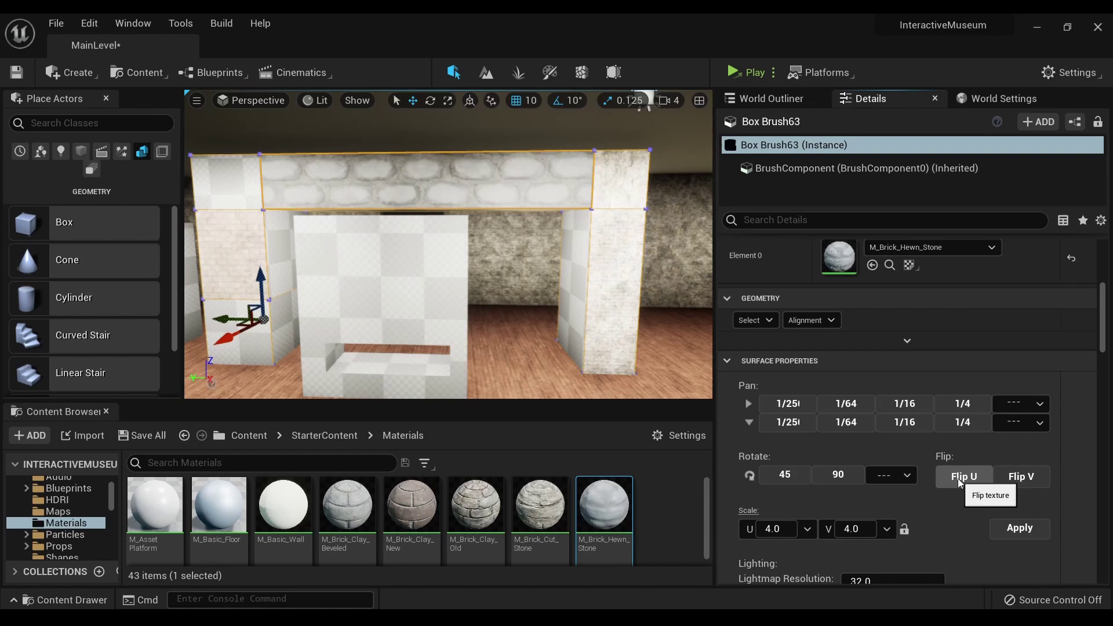
pyautogui.click(1010, 481)
pyautogui.rightClick(1008, 481)
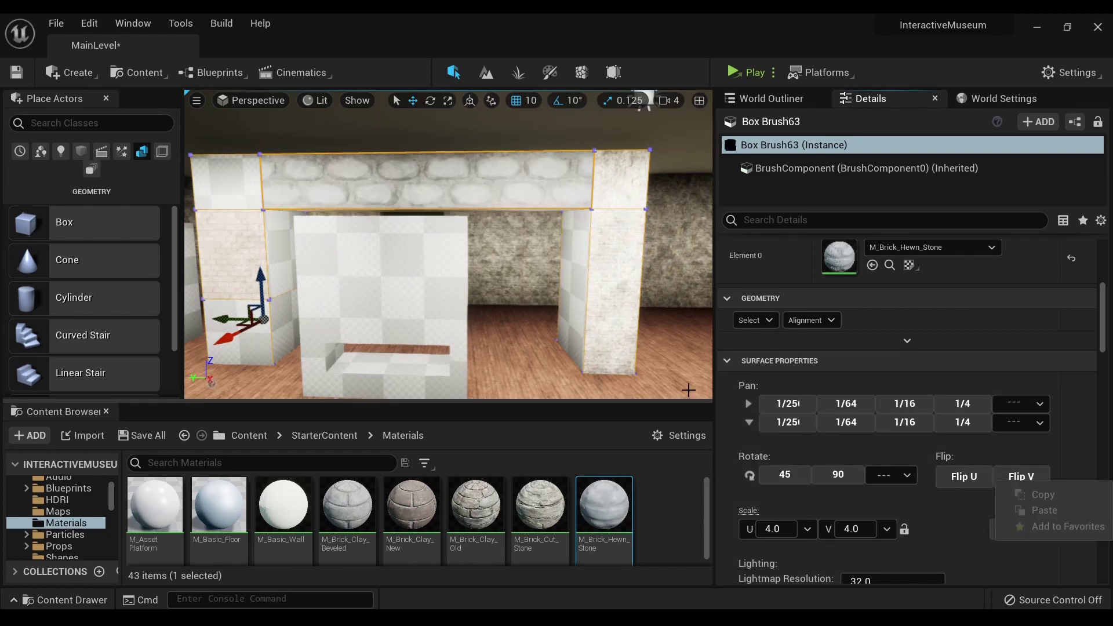
# Pan the stone texture on the beam's front face in U and V using repeated 1/64 and 1/16 increments.
pyautogui.click(775, 456)
pyautogui.click(859, 405)
pyautogui.click(859, 405)
pyautogui.click(859, 405)
pyautogui.click(859, 405)
pyautogui.click(858, 405)
pyautogui.click(859, 405)
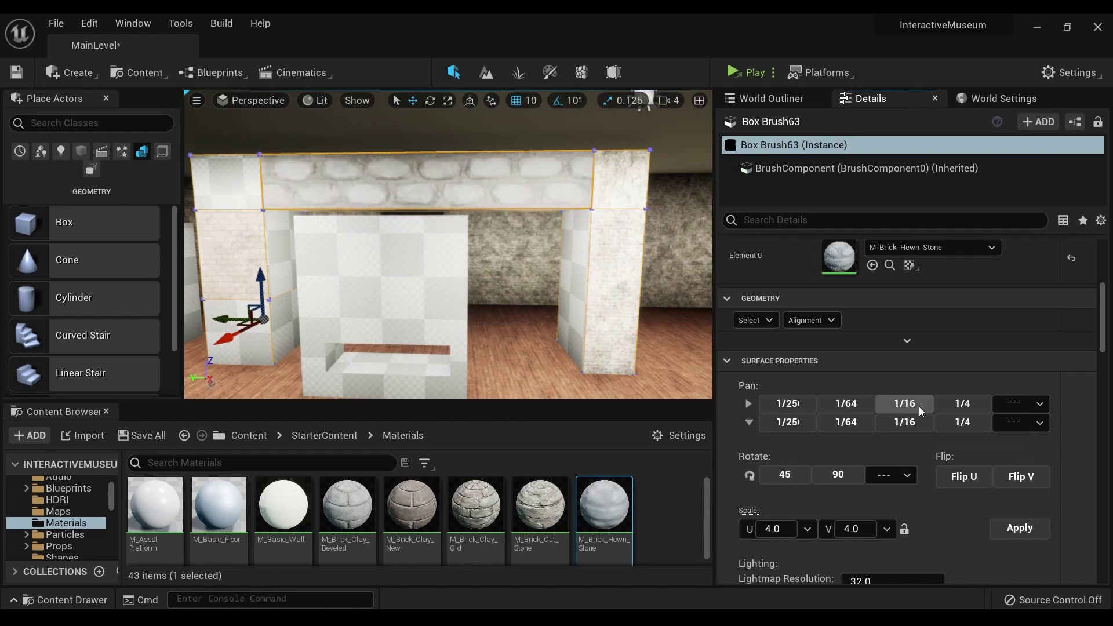
pyautogui.click(917, 405)
pyautogui.click(916, 405)
pyautogui.click(915, 405)
pyautogui.click(923, 426)
pyautogui.click(847, 428)
pyautogui.click(848, 427)
pyautogui.click(848, 427)
pyautogui.click(848, 425)
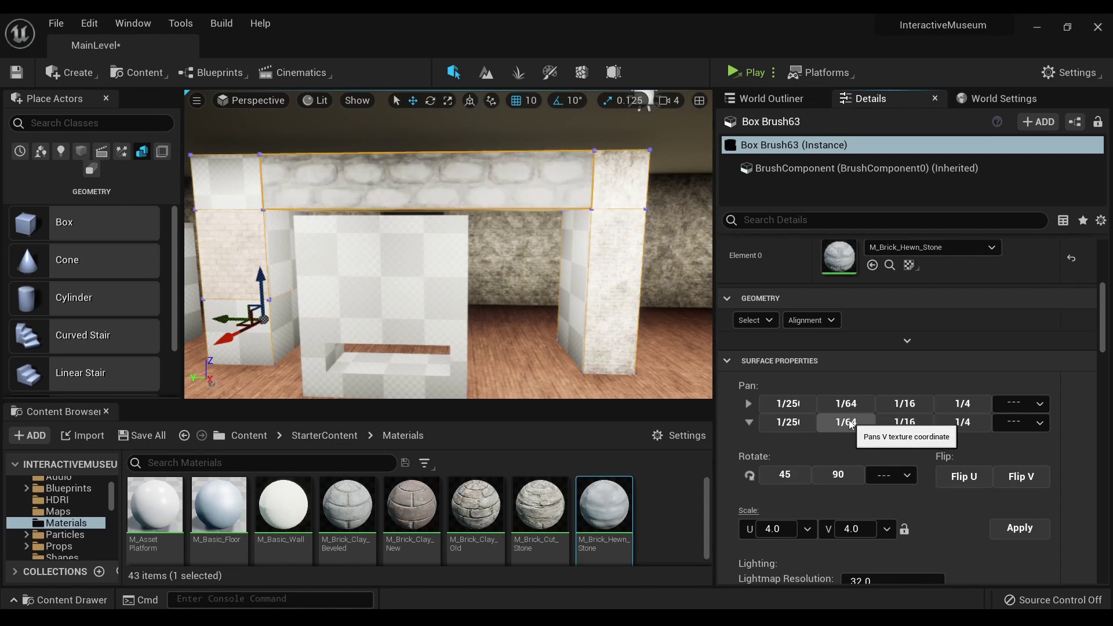
# Convert the textured pillar-and-beam brush into a static mesh with the suggested name, and select its mesh component.
pyautogui.scroll(-2, 906, 440)
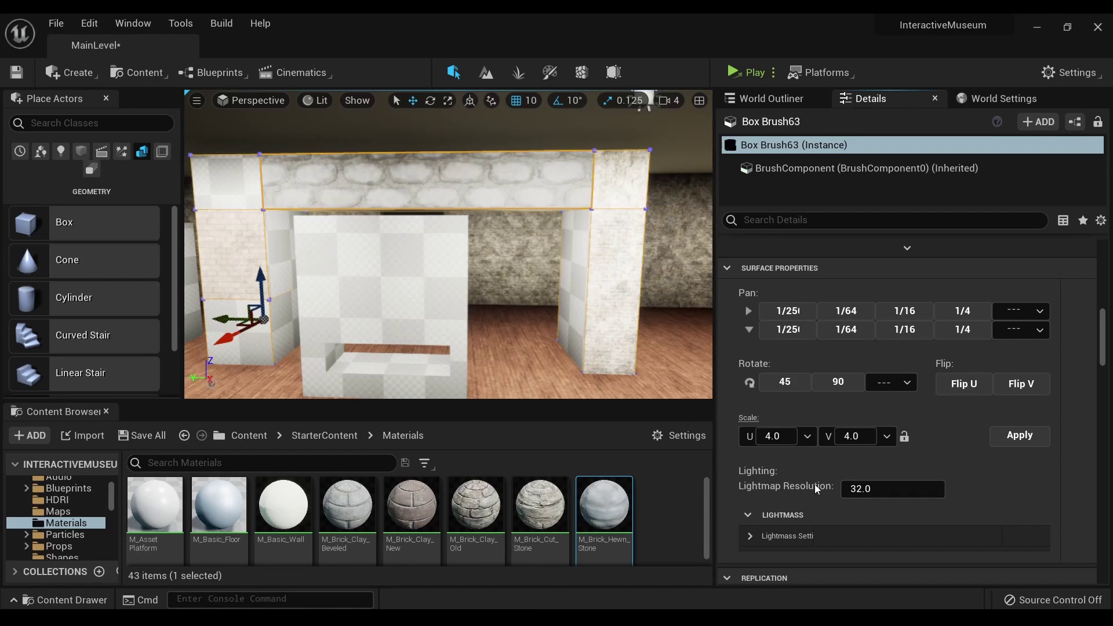
pyautogui.scroll(3, 822, 486)
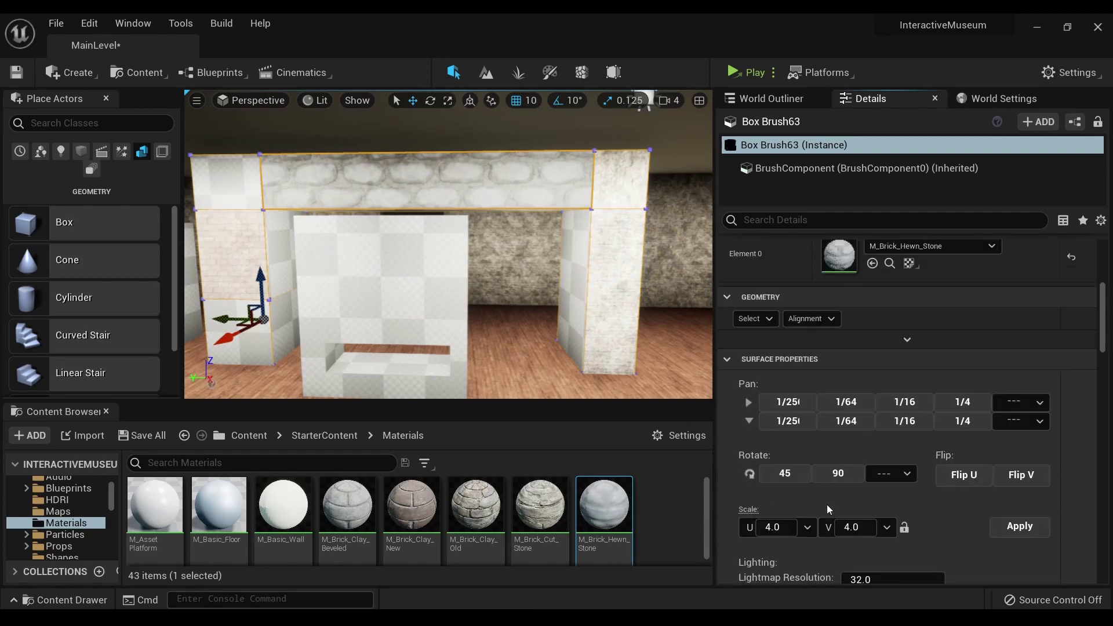
pyautogui.scroll(1, 761, 445)
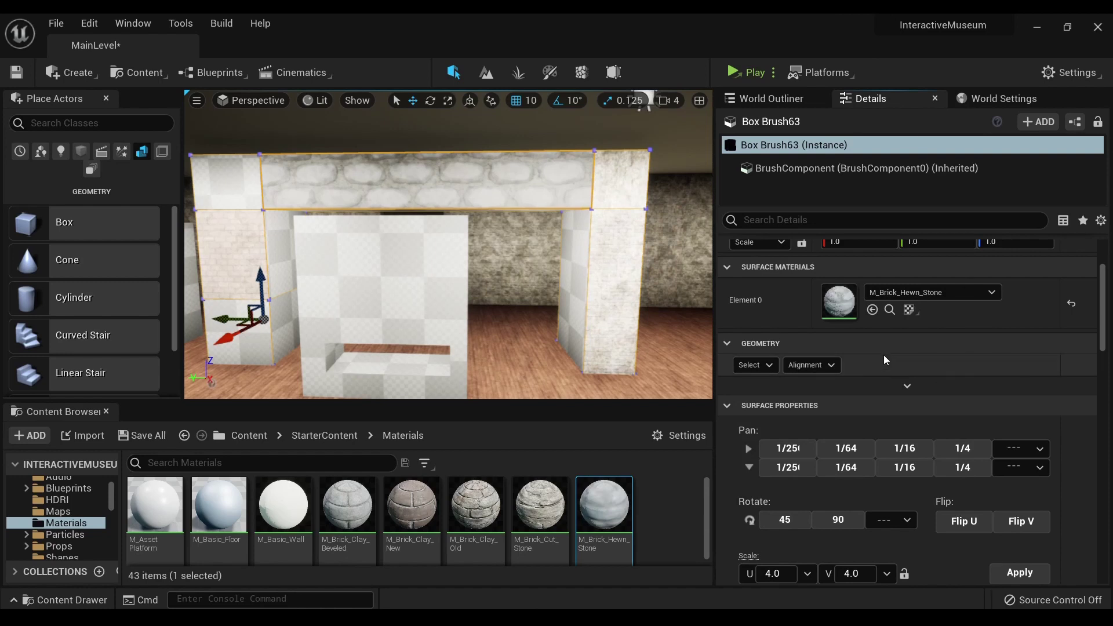
pyautogui.scroll(-3, 881, 354)
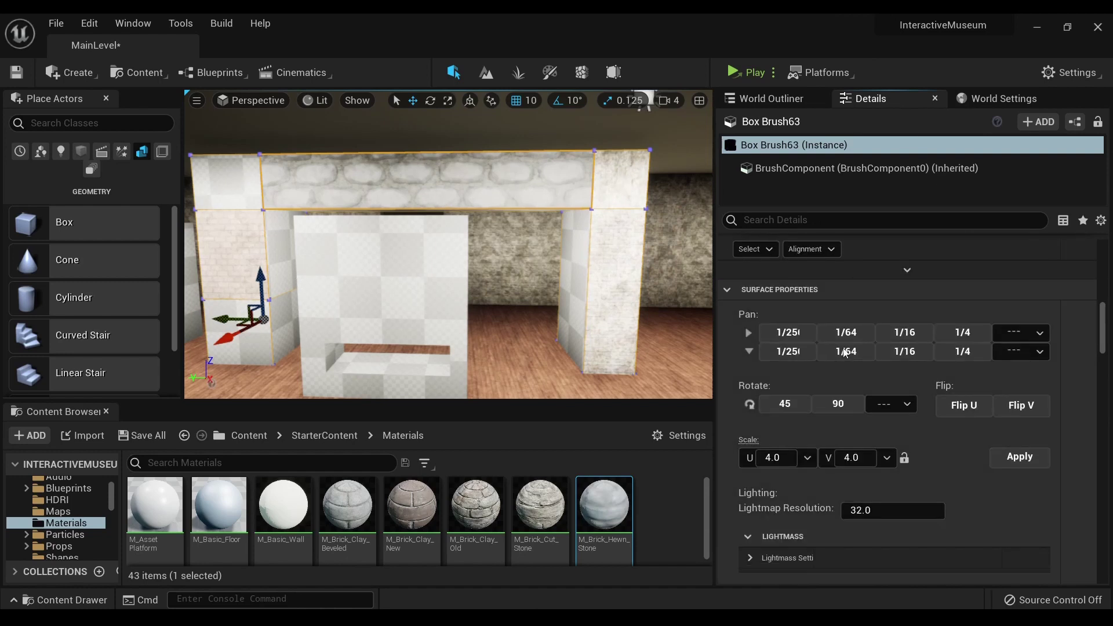
pyautogui.scroll(-6, 831, 472)
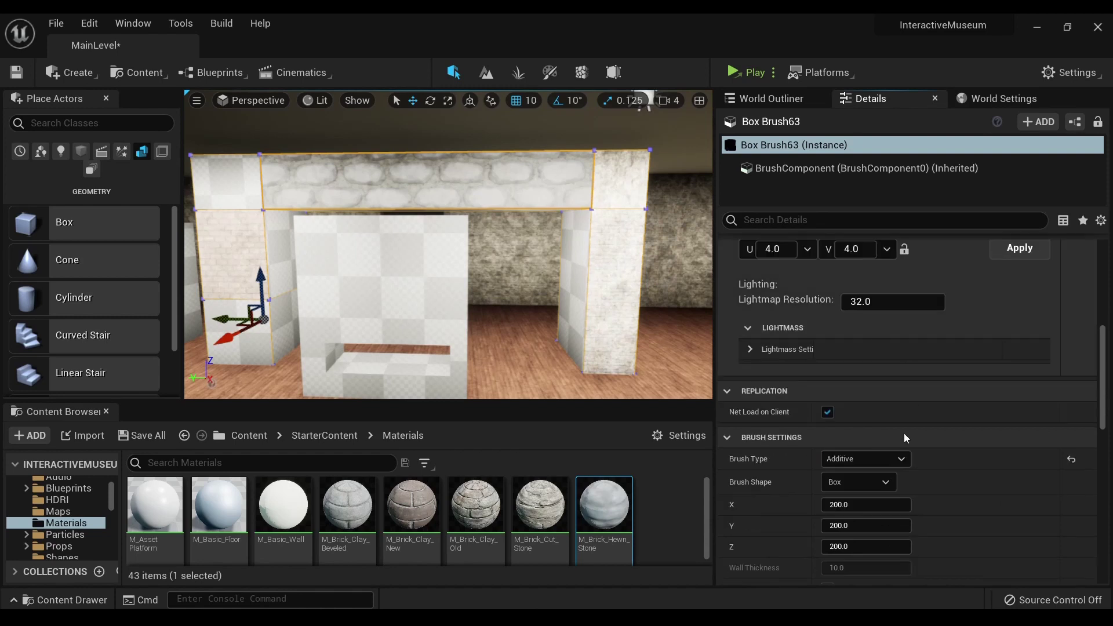
pyautogui.scroll(-5, 876, 467)
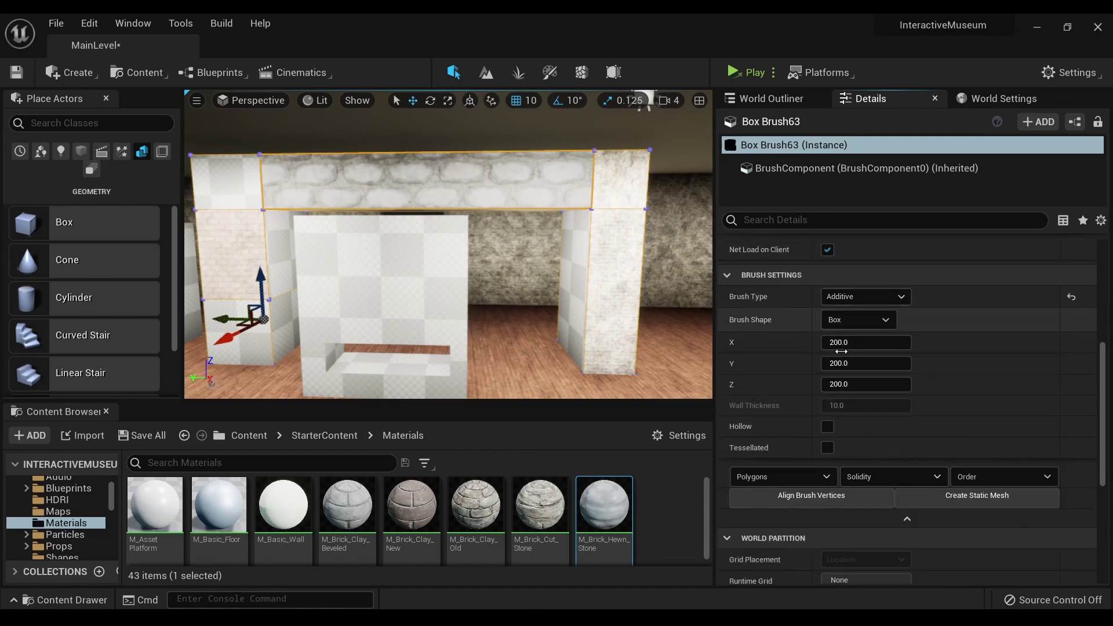
pyautogui.click(950, 499)
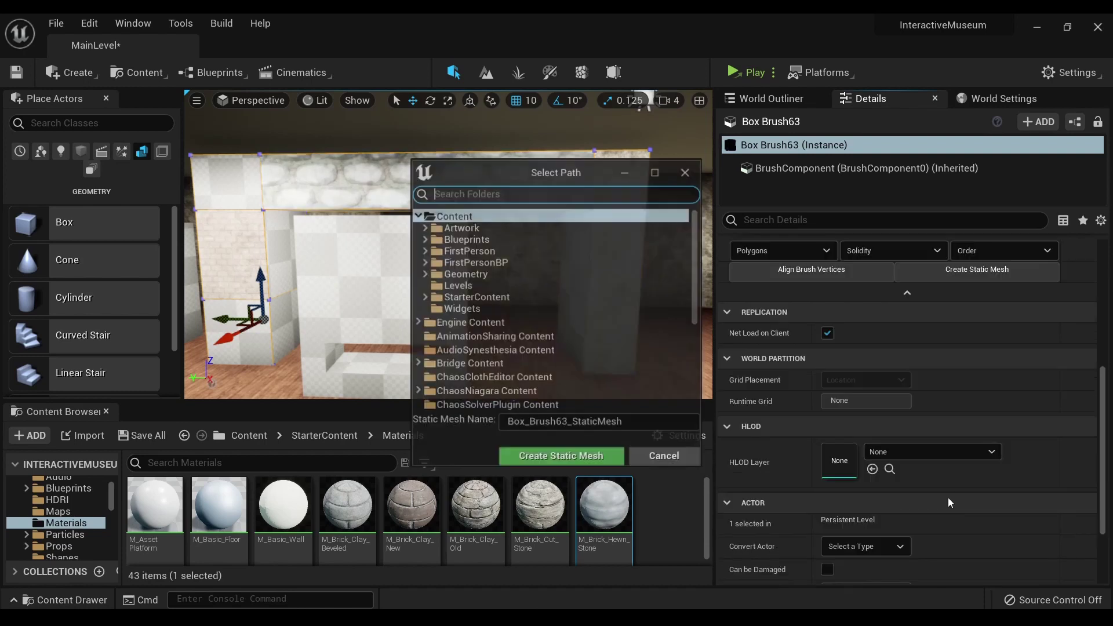
pyautogui.click(487, 273)
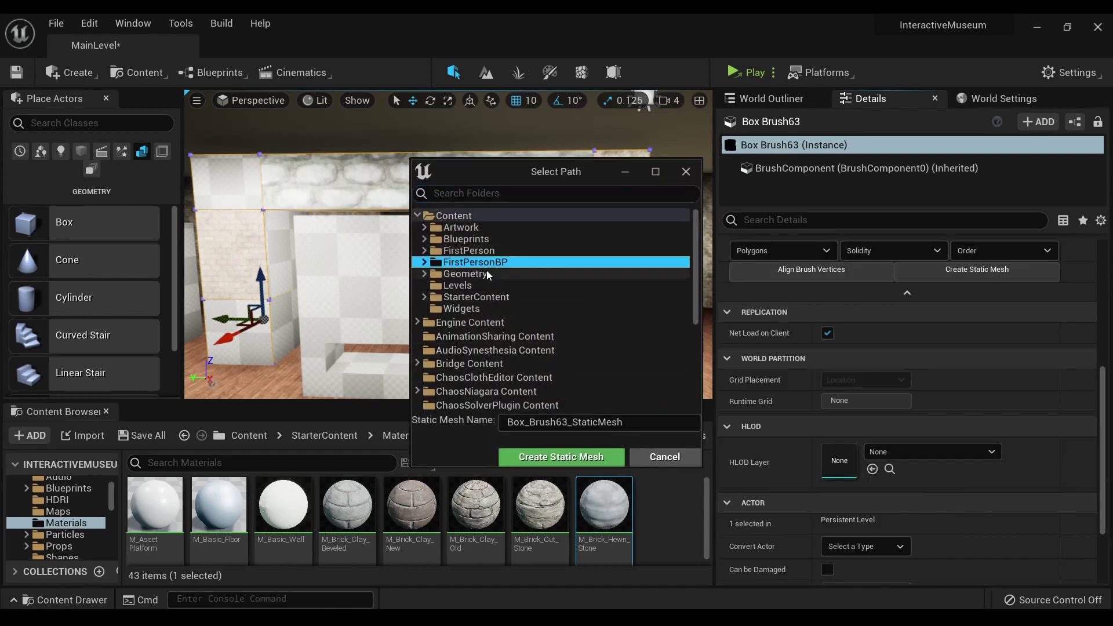
pyautogui.click(555, 458)
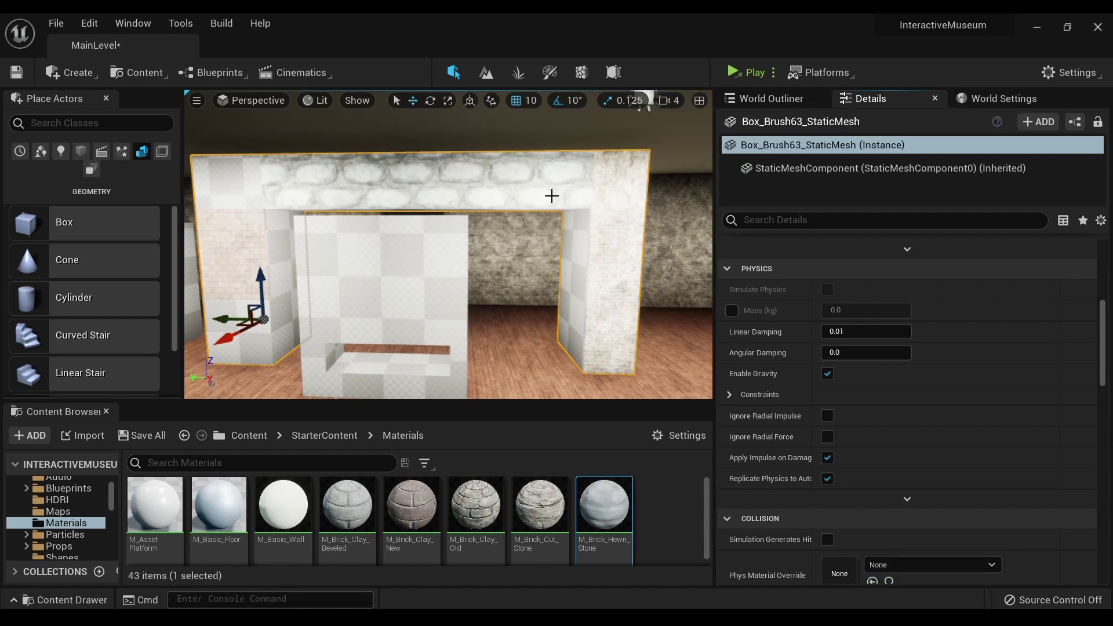
pyautogui.doubleClick(551, 188)
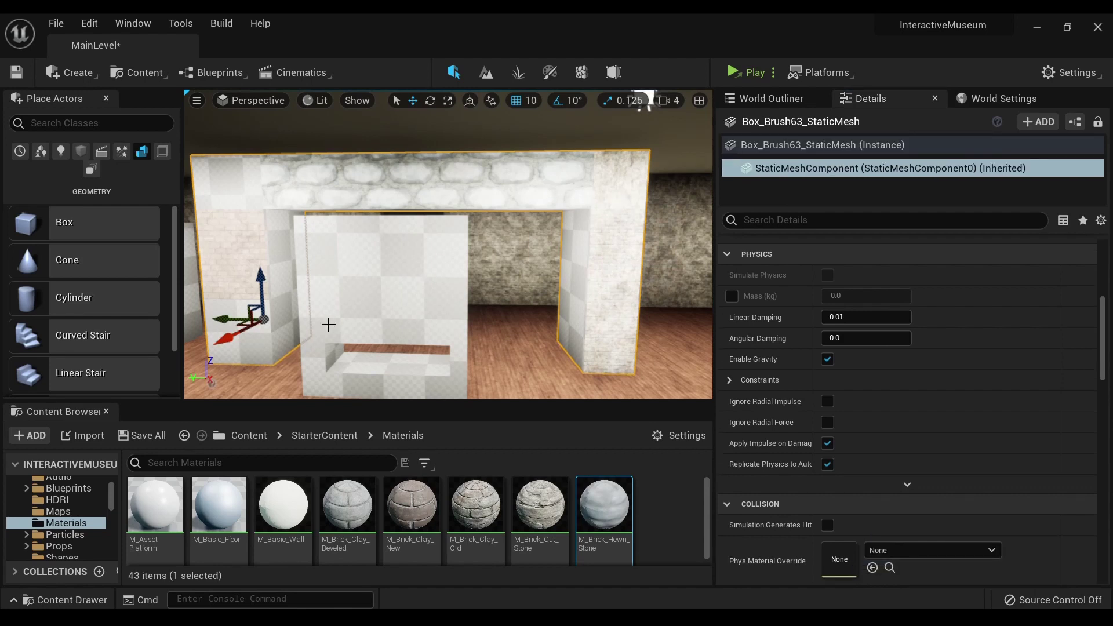
# Examine the UV Channel 1 layout of Box_Brush61_StaticMesh in the Static Mesh Editor, and return to the museum level.
pyautogui.click(249, 435)
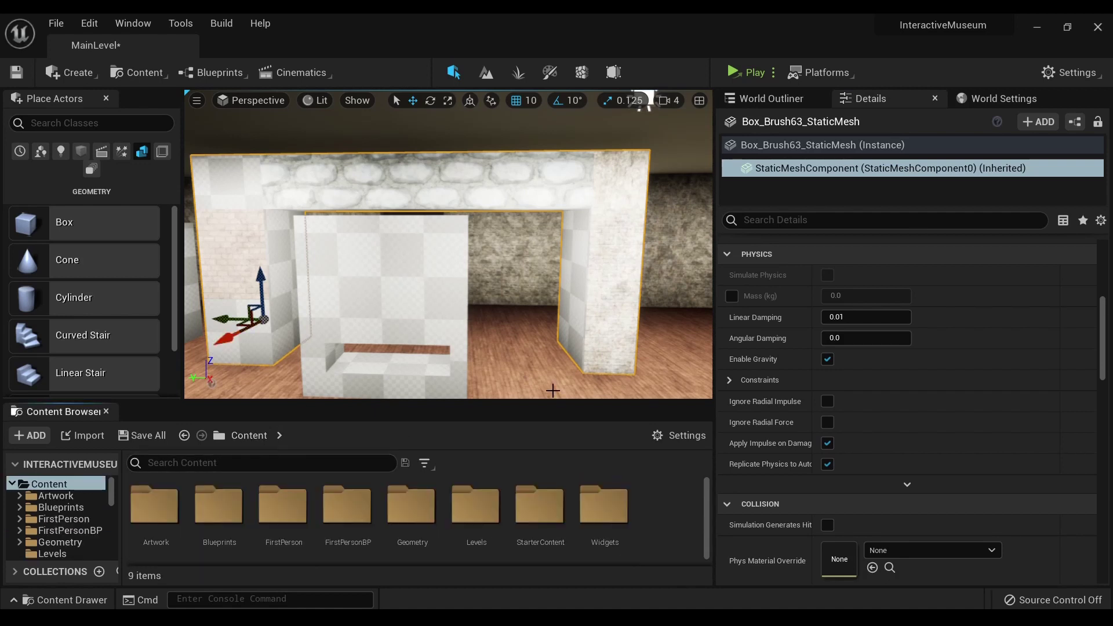
pyautogui.moveTo(591, 620)
pyautogui.click(667, 556)
pyautogui.moveTo(167, 374); pyautogui.dragTo(86, 410)
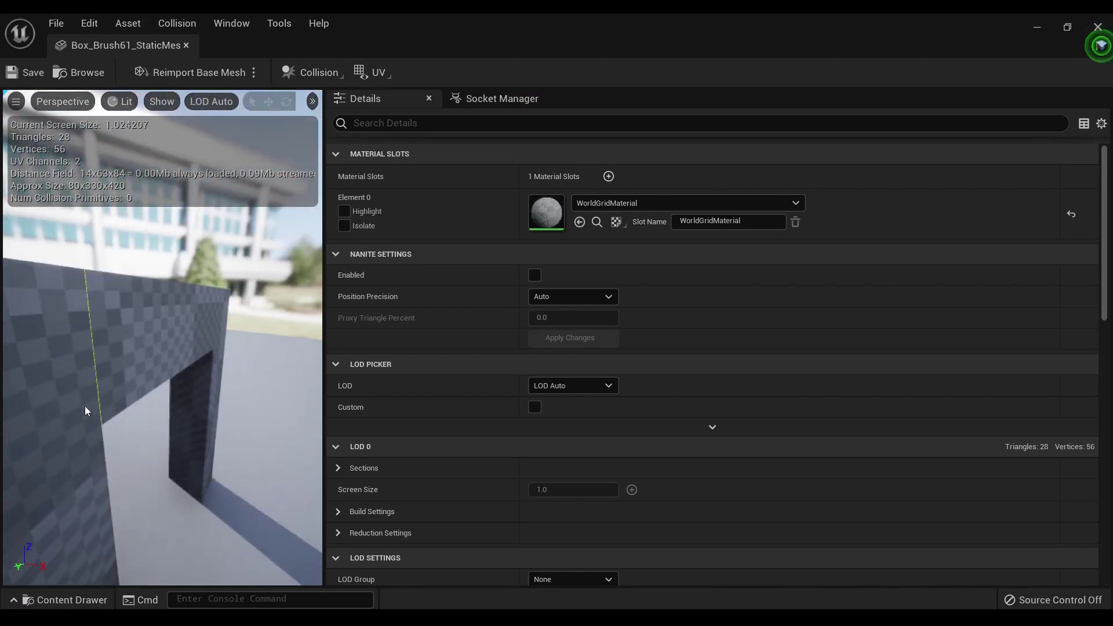
pyautogui.click(375, 72)
pyautogui.click(426, 137)
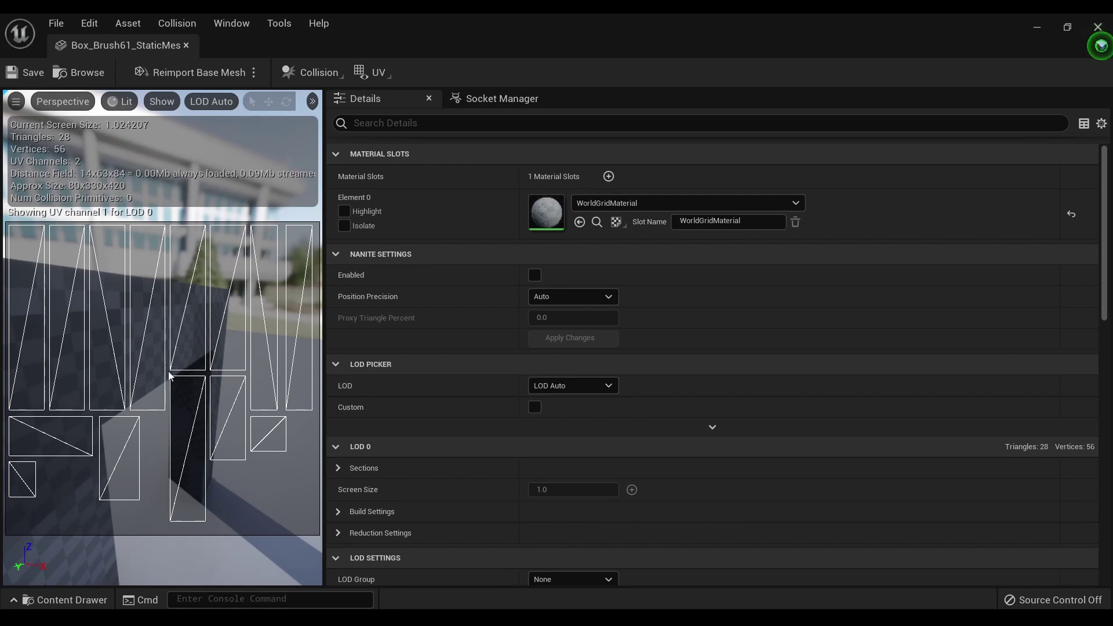
pyautogui.click(361, 73)
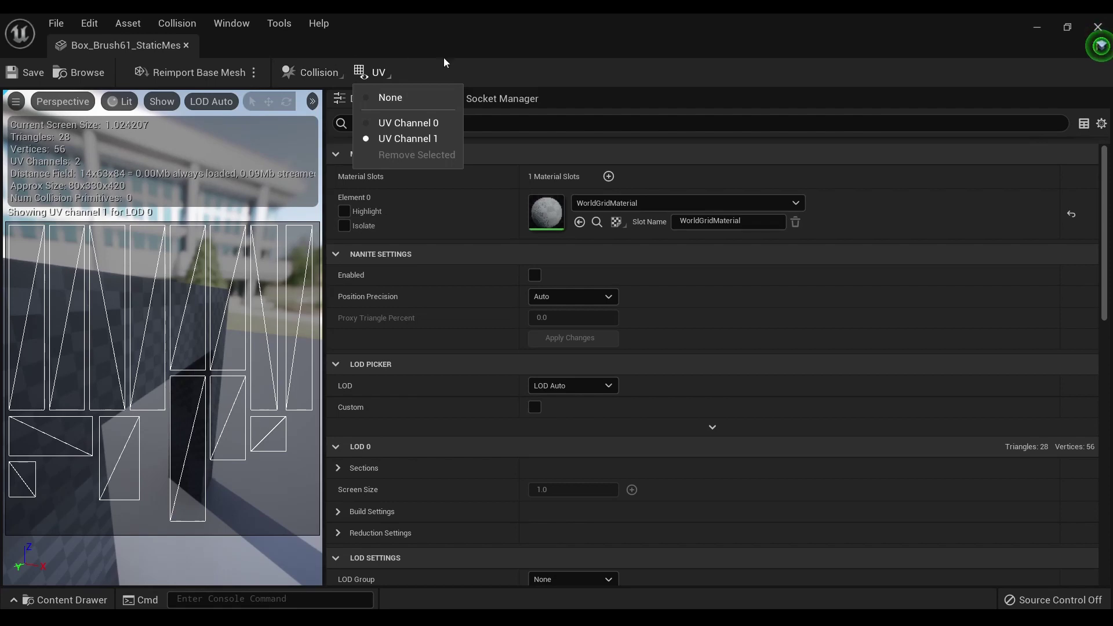
pyautogui.click(376, 75)
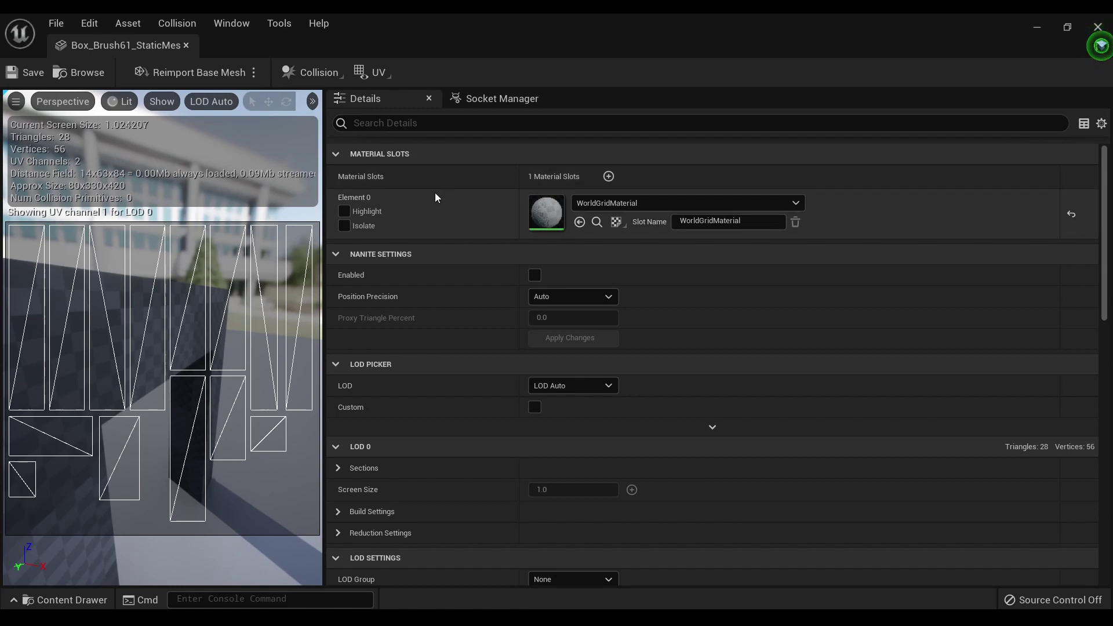
pyautogui.click(1038, 29)
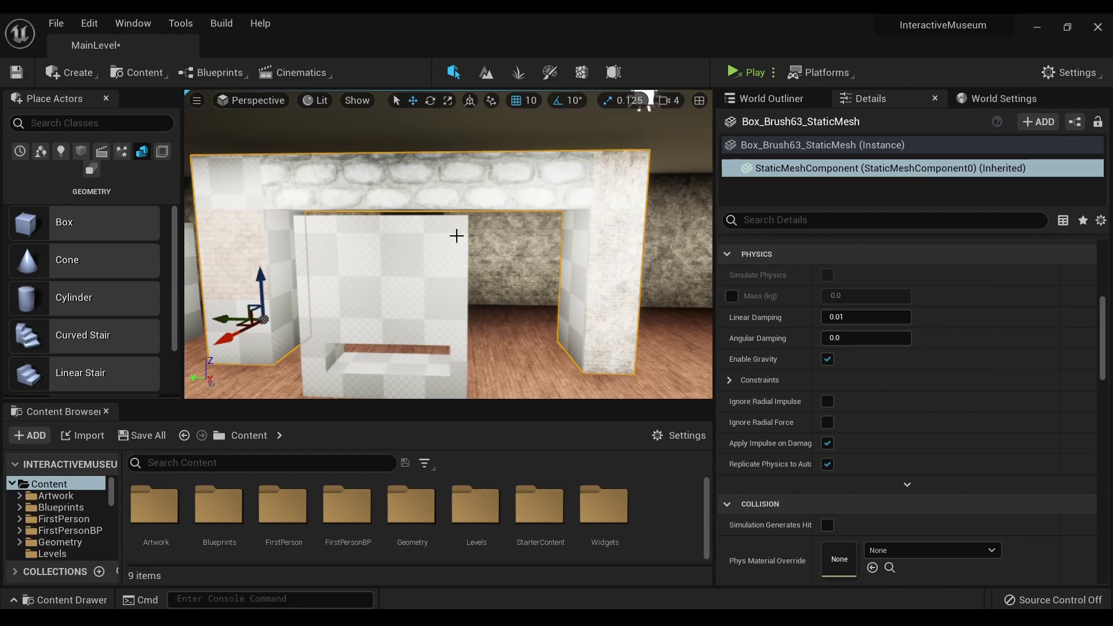
# Select Box Brush61 and Box Brush62 together and individually to see which part of the notched block each brush forms.
pyautogui.moveTo(494, 325); pyautogui.dragTo(438, 347, button='right')
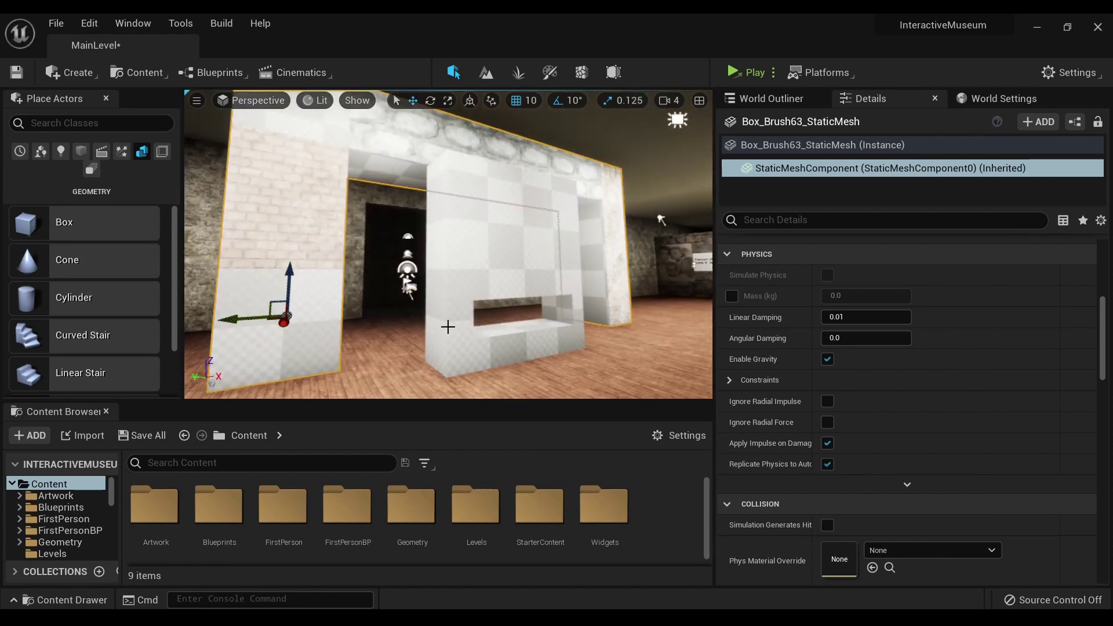
pyautogui.click(450, 330)
pyautogui.click(807, 99)
pyautogui.keyDown('ctrl'); pyautogui.click(830, 511); pyautogui.keyUp('ctrl')
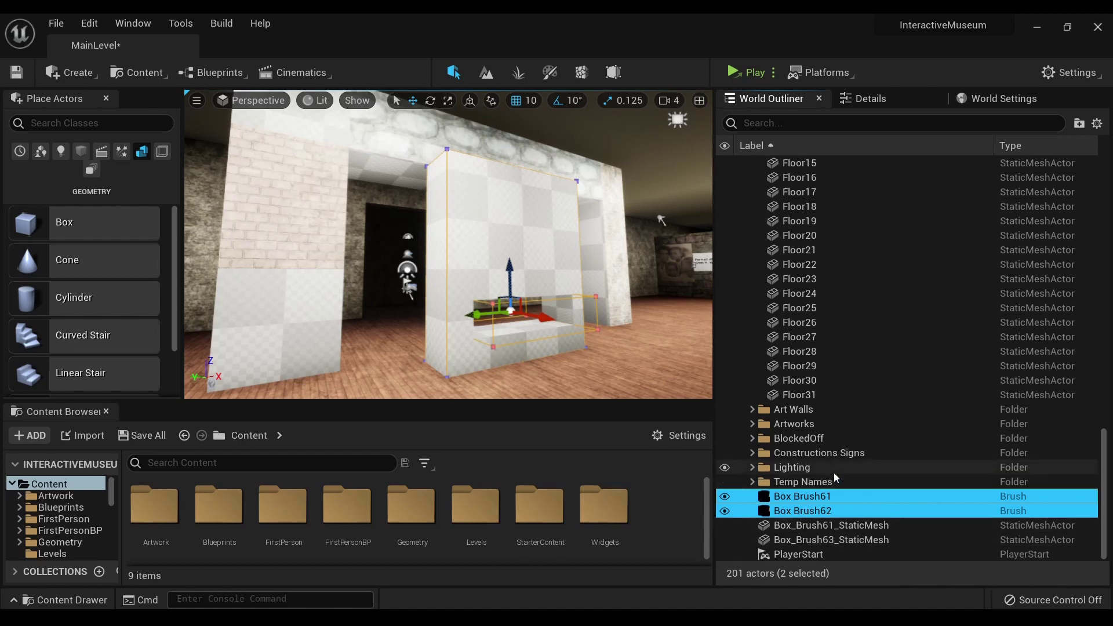
pyautogui.keyDown('ctrl'); pyautogui.click(850, 507); pyautogui.keyUp('ctrl')
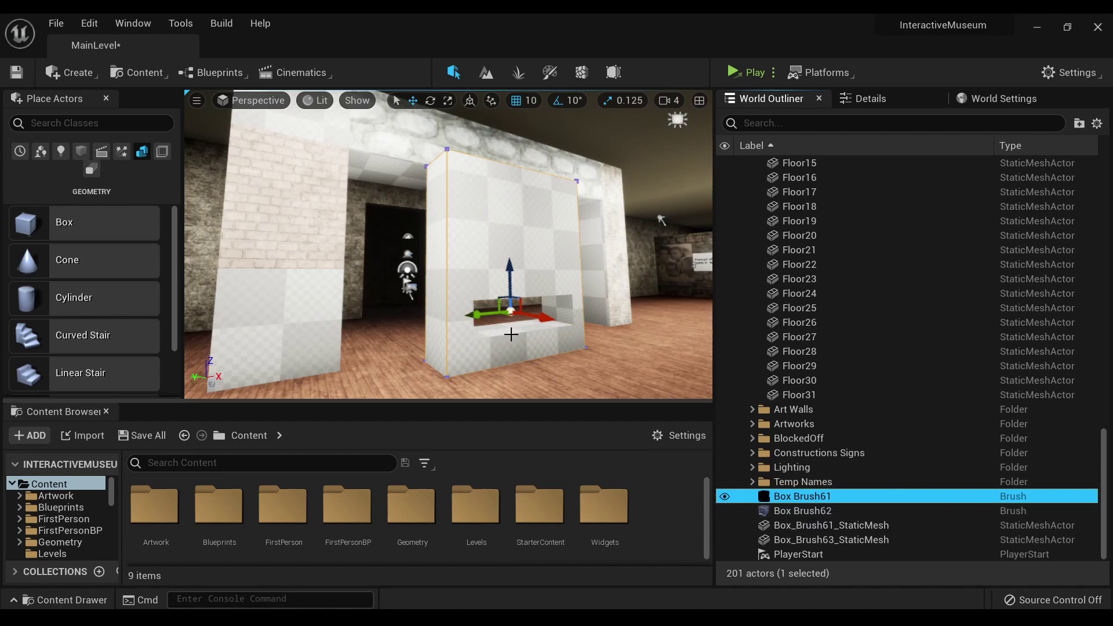
pyautogui.click(866, 514)
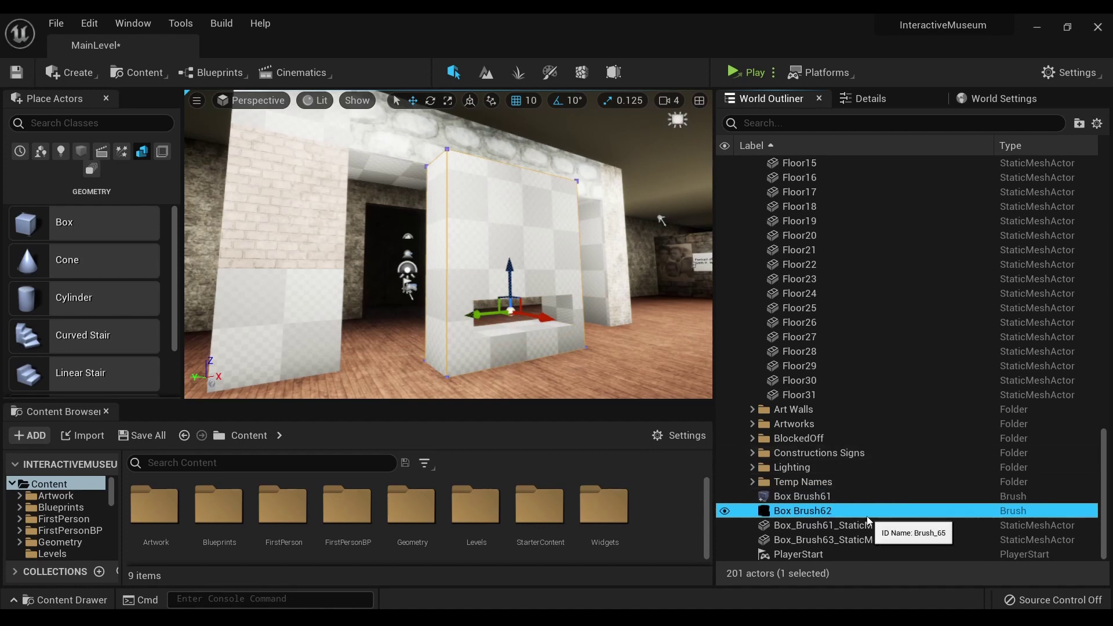
# Convert Box Brush61 and Box Brush62 together into one static mesh named Box_Brush61_StaticMesh2 in the Geometry folder.
pyautogui.click(828, 497)
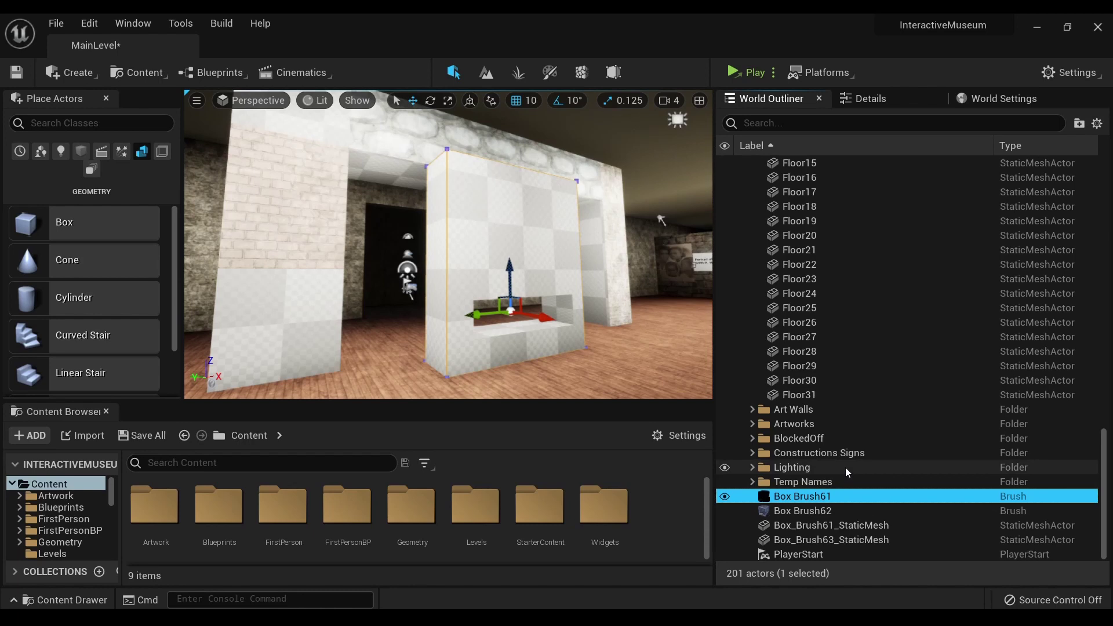
pyautogui.keyDown('ctrl'); pyautogui.click(802, 512); pyautogui.keyUp('ctrl')
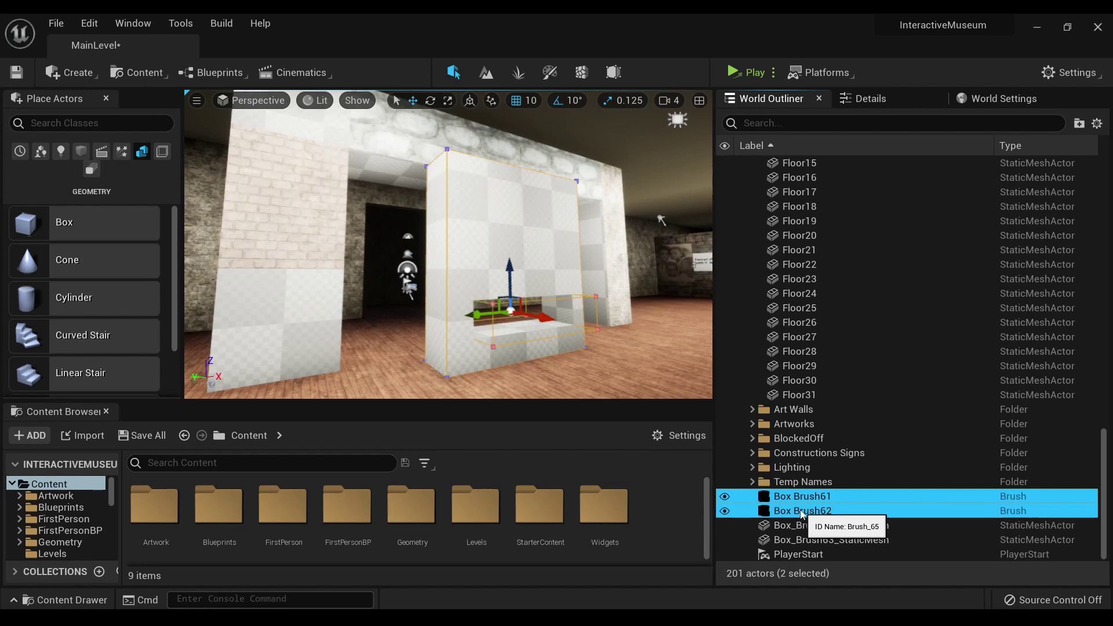
pyautogui.scroll(1, 1033, 488)
pyautogui.scroll(-1, 1034, 489)
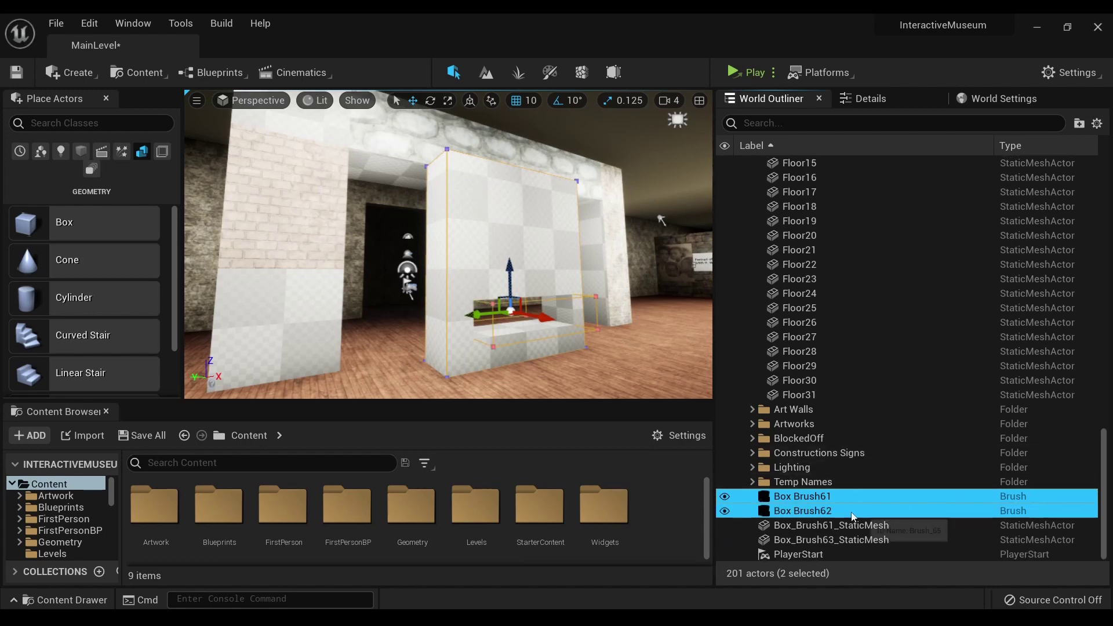
pyautogui.click(862, 100)
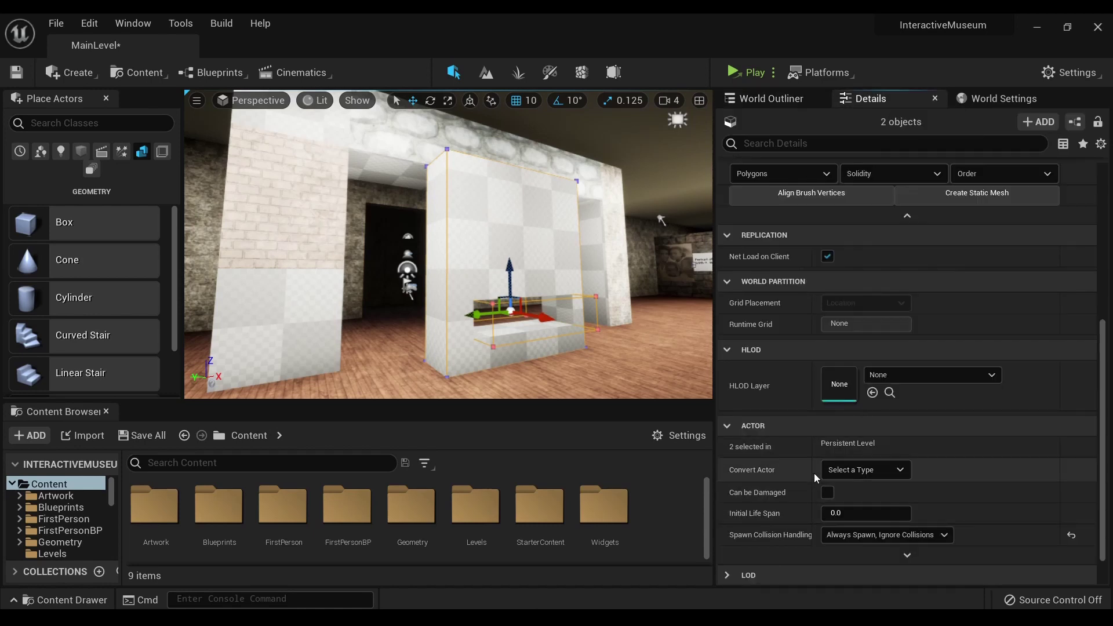
pyautogui.scroll(10, 898, 295)
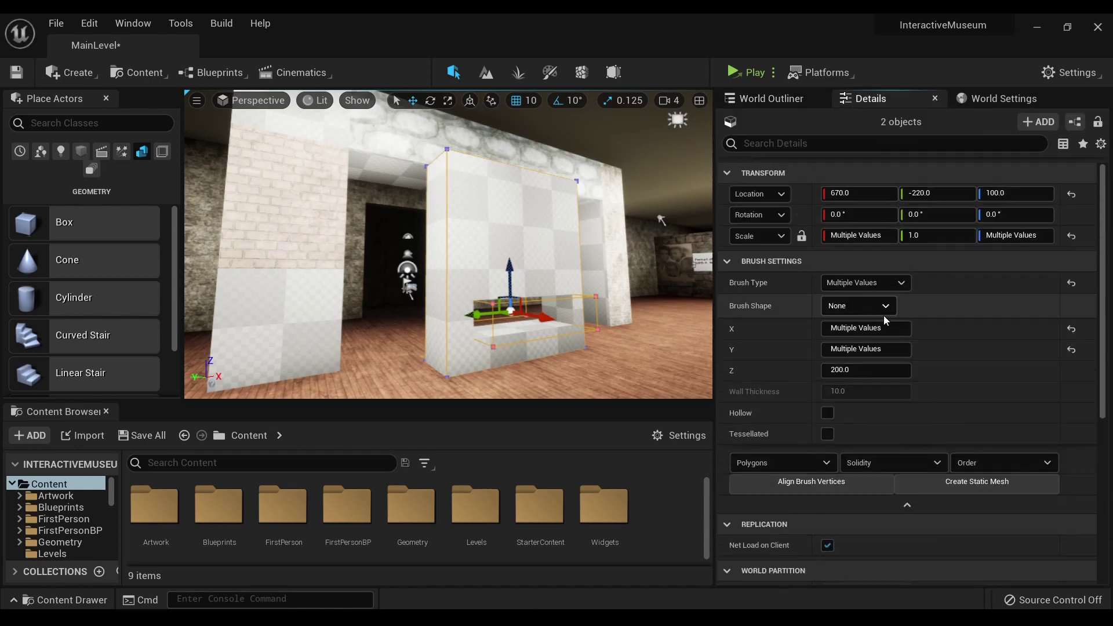
pyautogui.click(980, 484)
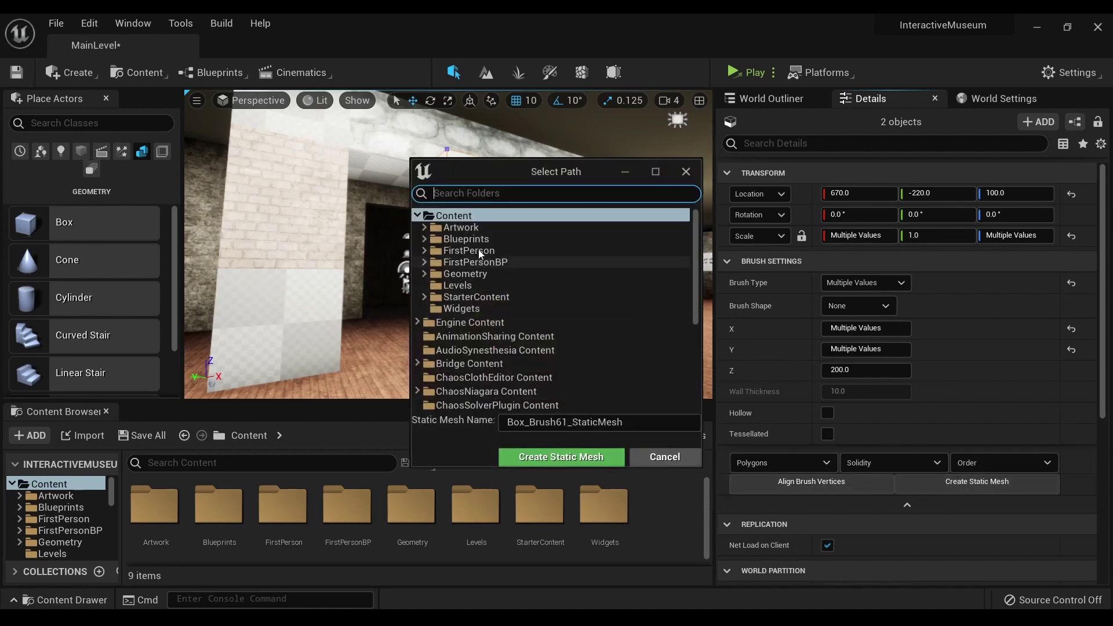
pyautogui.click(463, 274)
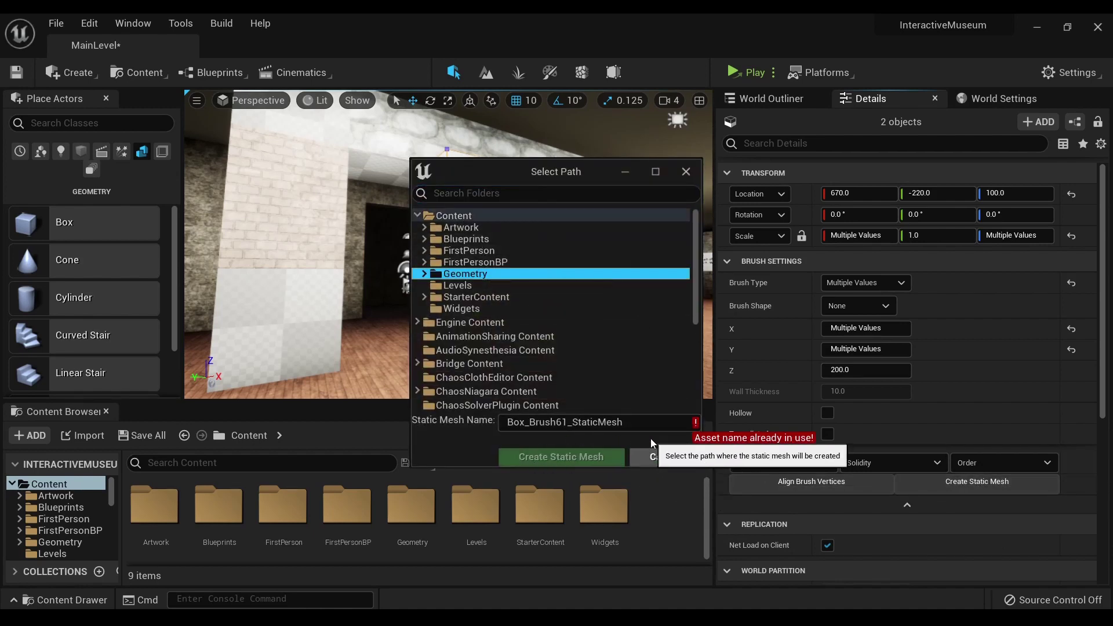
pyautogui.click(644, 422)
pyautogui.write('2')
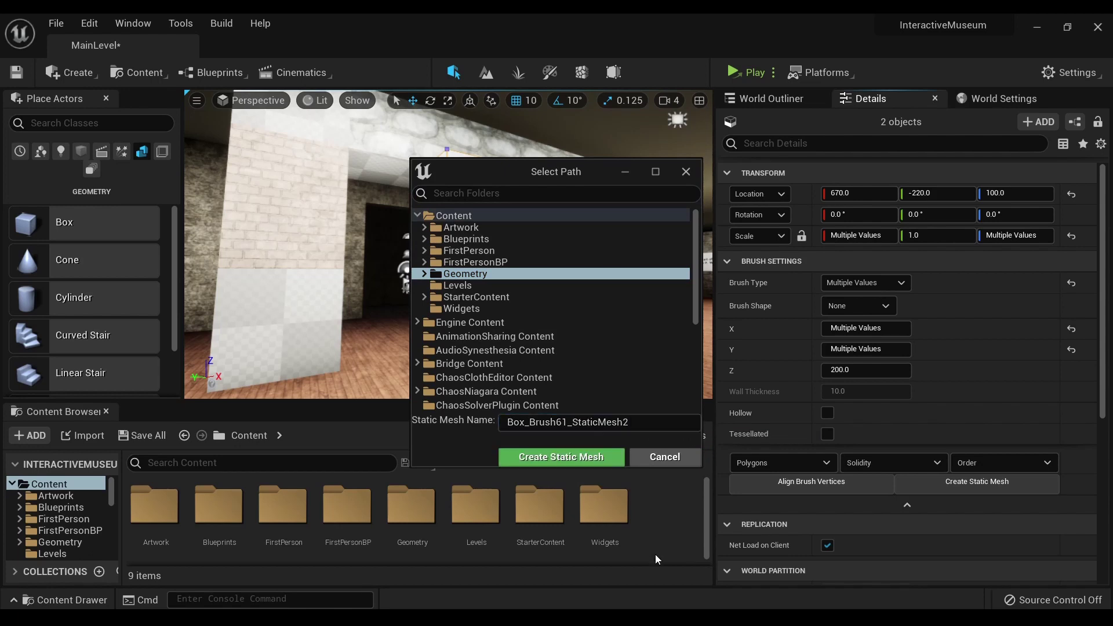
pyautogui.click(561, 457)
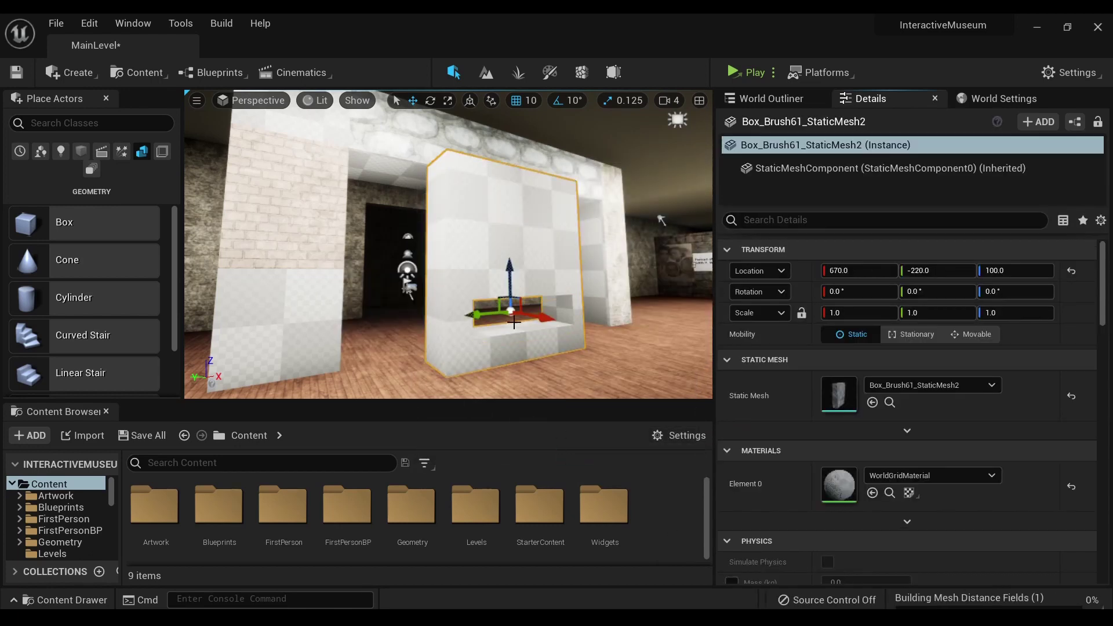
pyautogui.press('Escape')
pyautogui.click(518, 287)
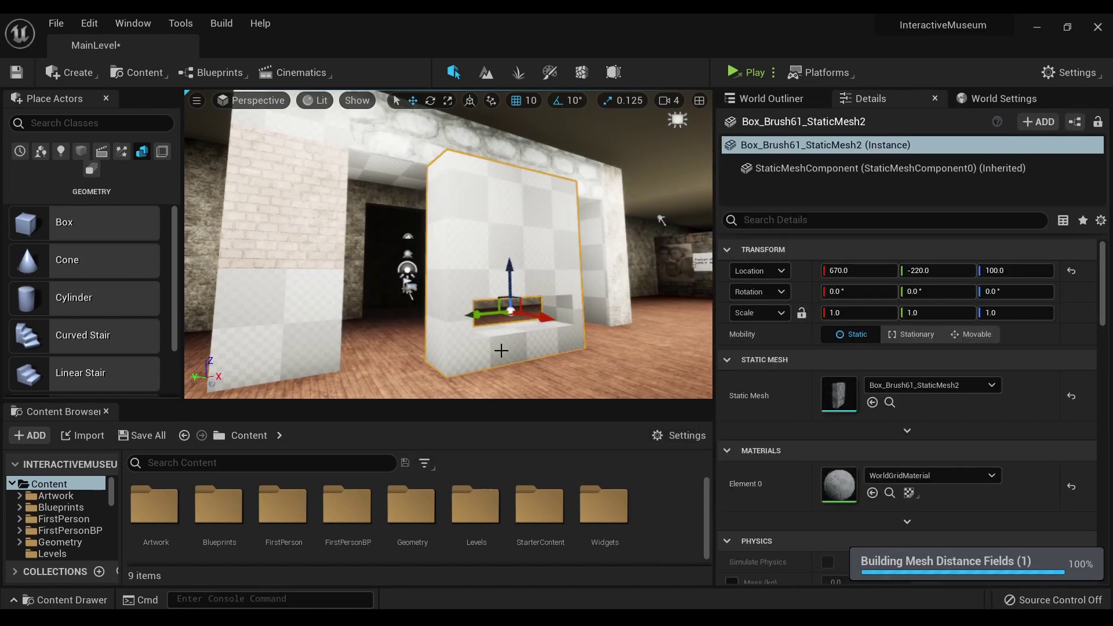
# Look over the converted block in the level and review the box brushes listed in the World Outliner.
pyautogui.moveTo(481, 350); pyautogui.dragTo(465, 357)
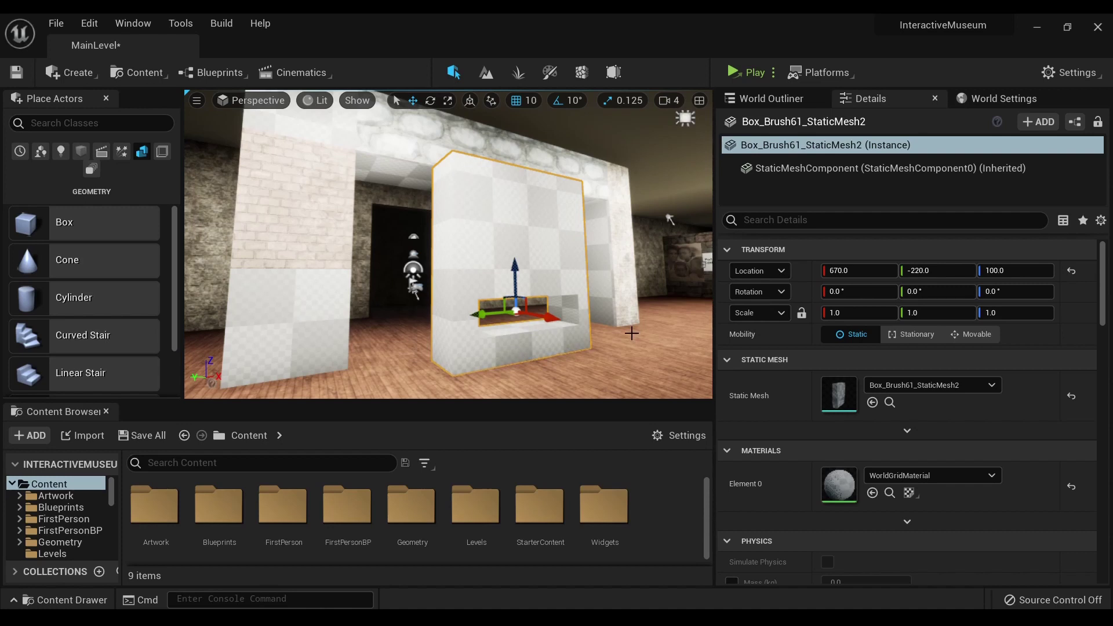
pyautogui.moveTo(673, 320)
pyautogui.mouseDown(button='right')
pyautogui.moveTo(643, 307)
pyautogui.moveTo(522, 322)
pyautogui.moveTo(707, 323)
pyautogui.moveTo(664, 323)
pyautogui.mouseUp(button='right')
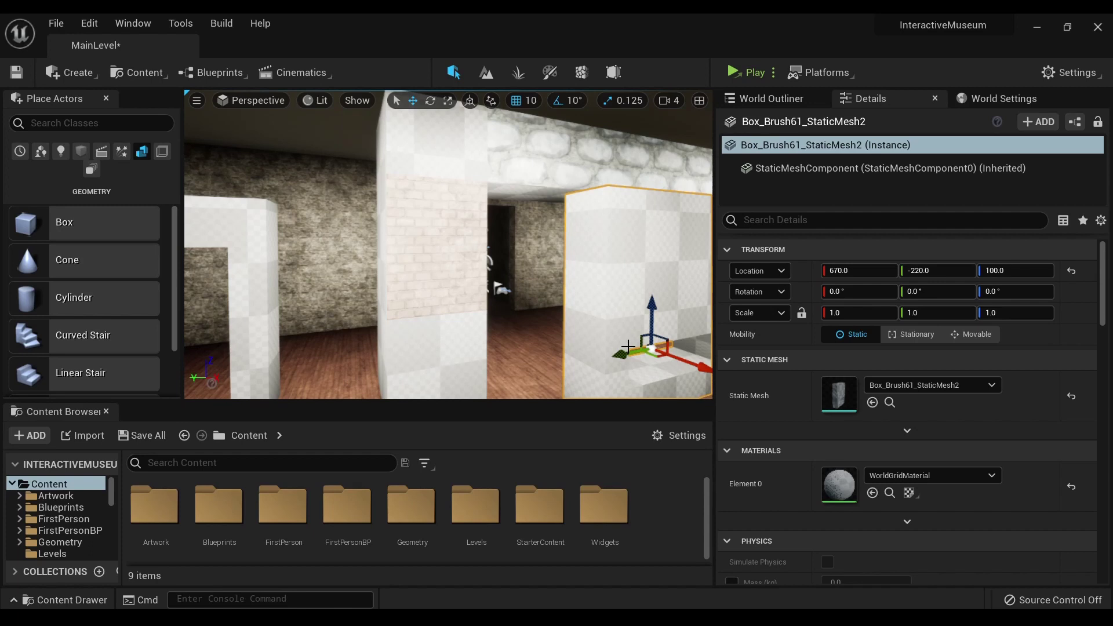
pyautogui.click(793, 98)
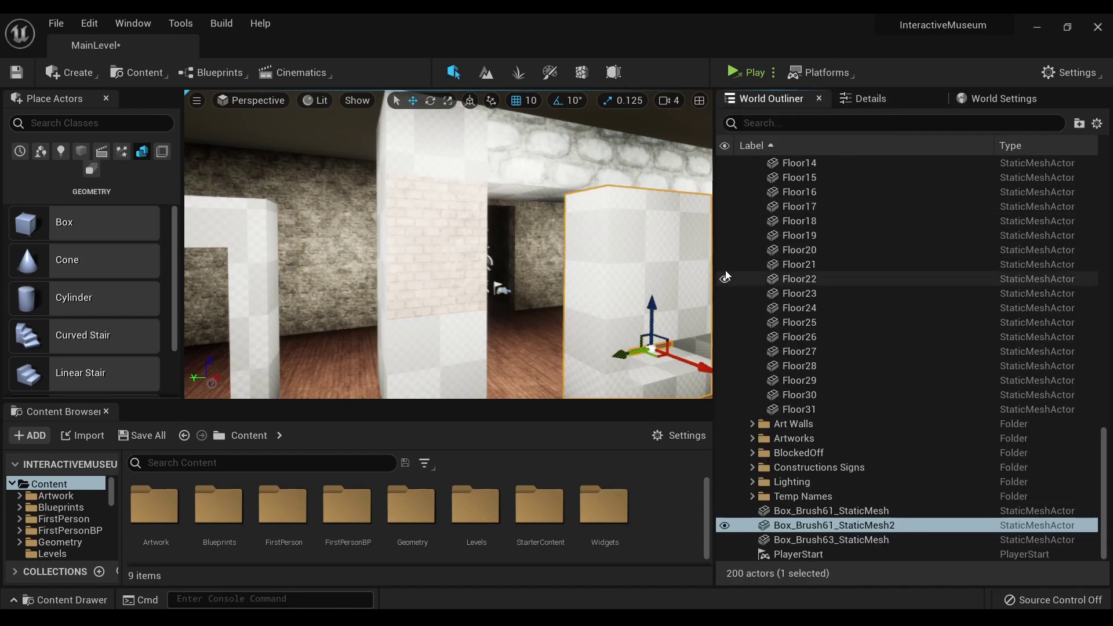
pyautogui.scroll(5, 832, 270)
pyautogui.scroll(14, 833, 270)
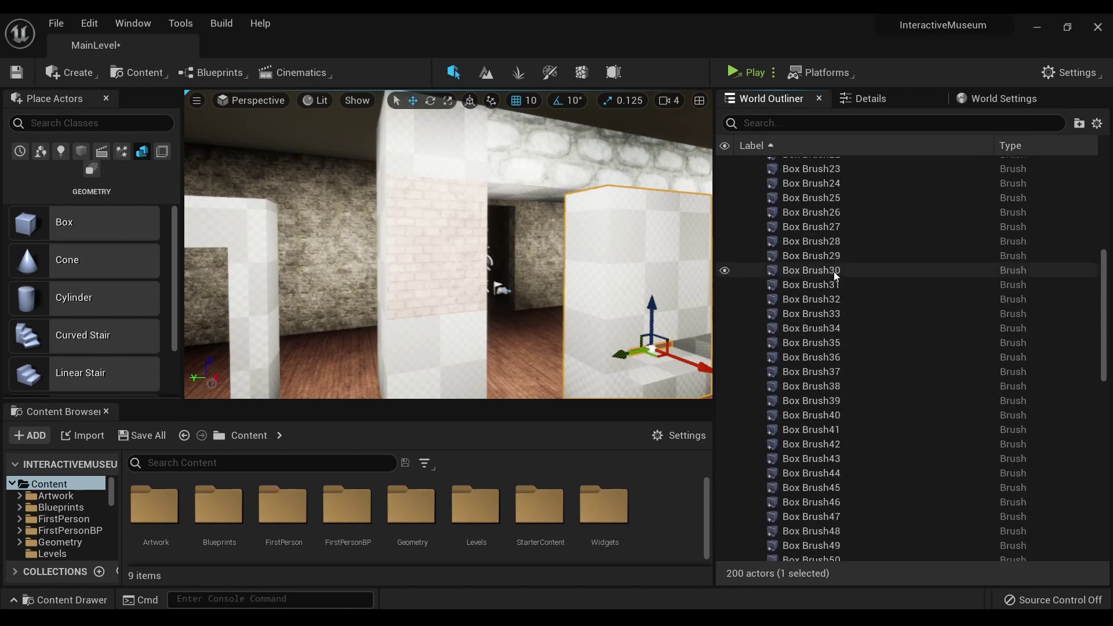
pyautogui.scroll(2, 840, 273)
pyautogui.scroll(3, 839, 273)
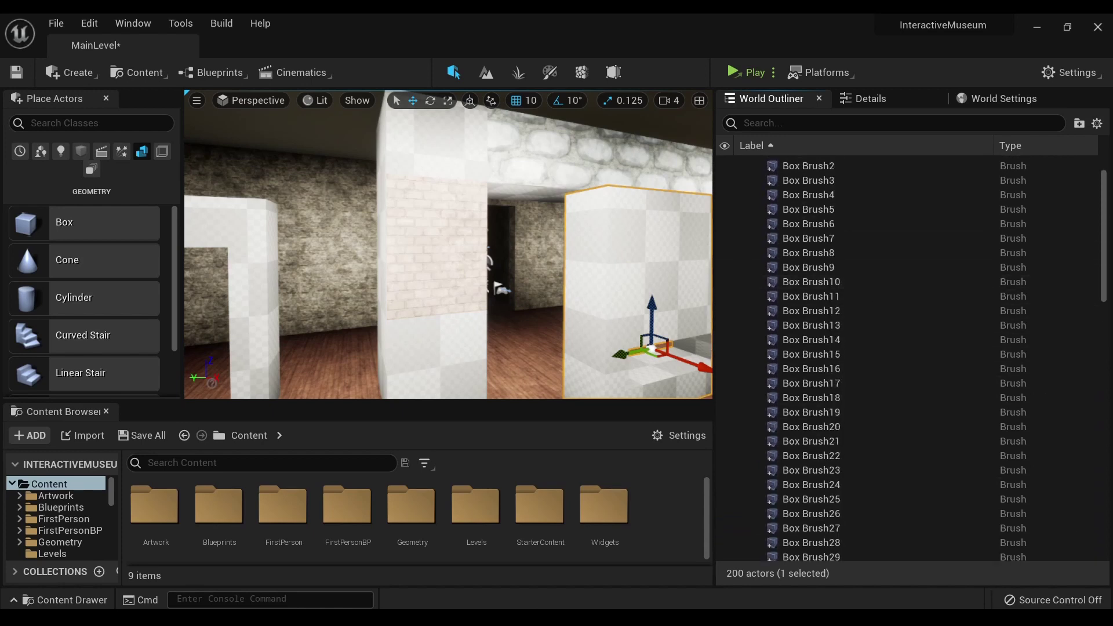